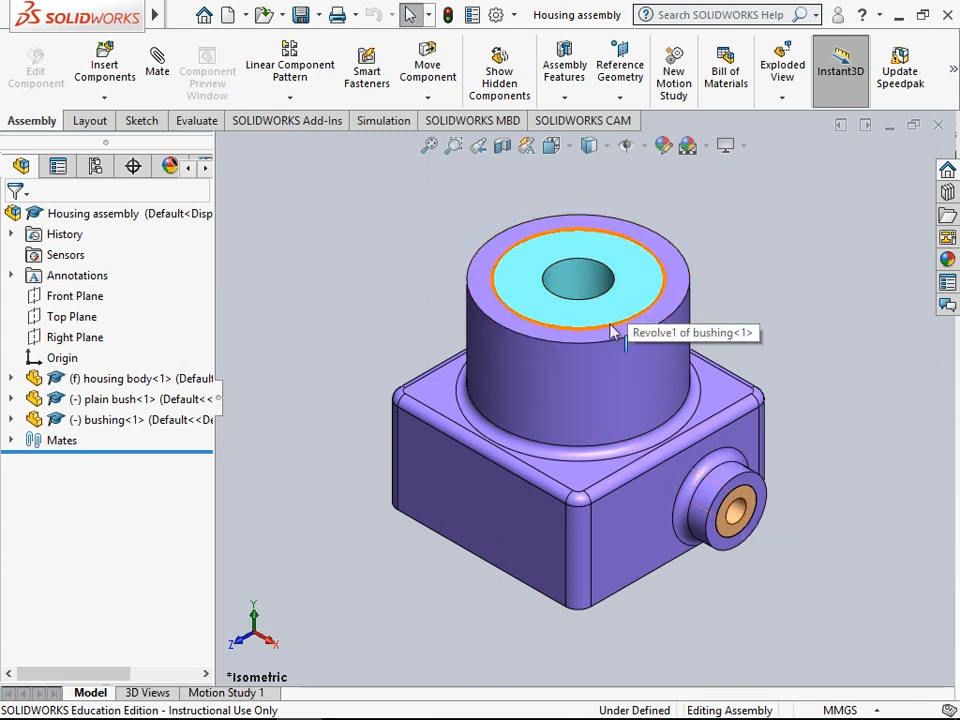
Open the Drawg Template drawing from the 3D parts folder.
click(245, 16)
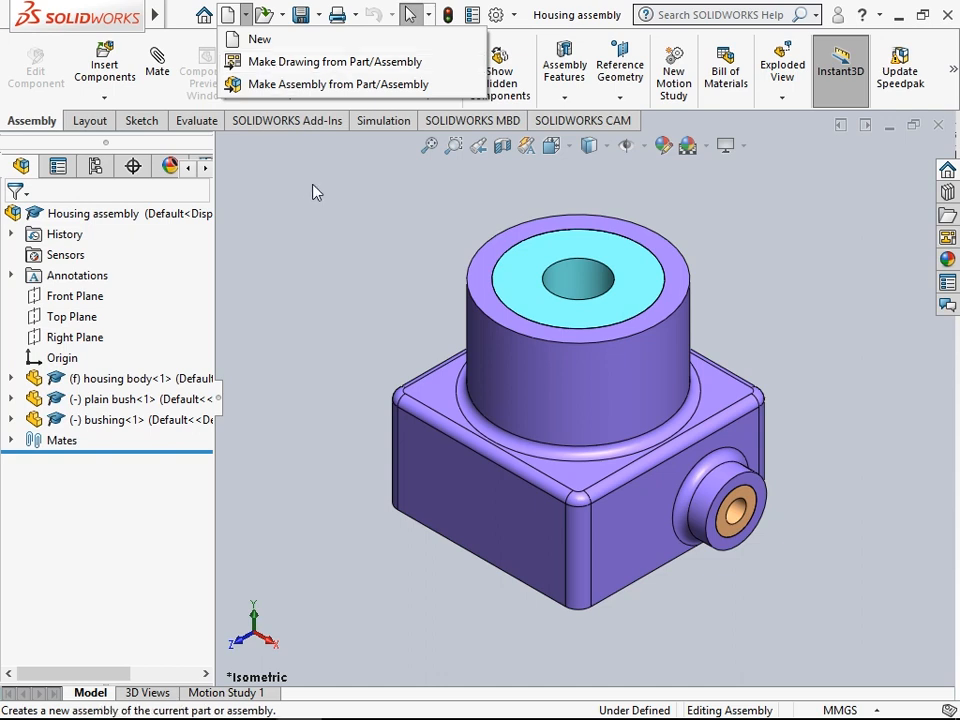
click(322, 234)
mouse_move(345, 708)
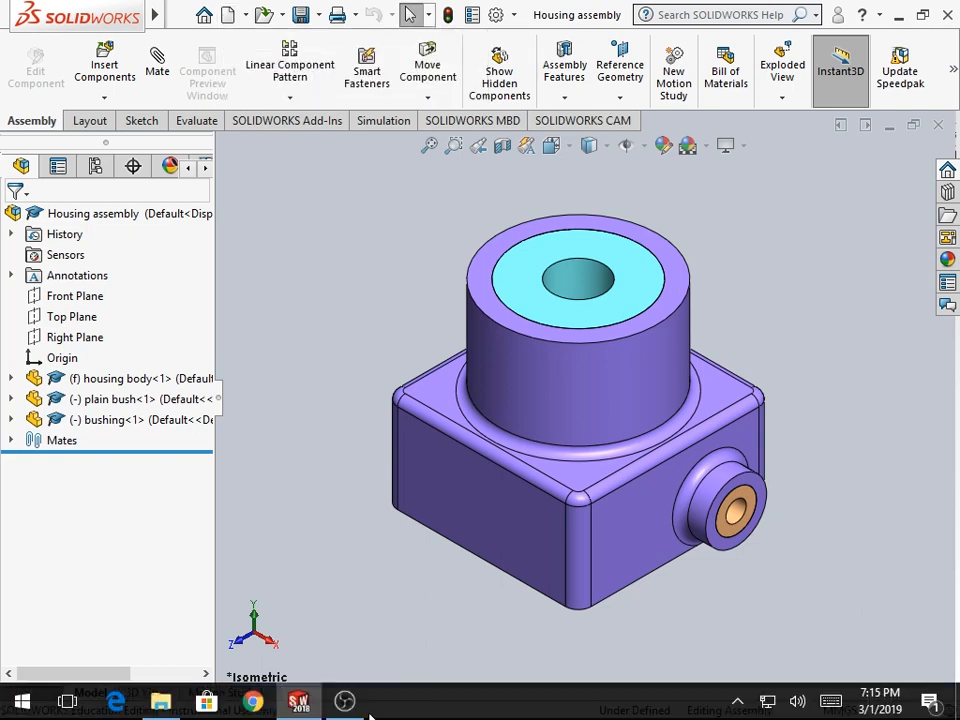
mouse_move(160, 708)
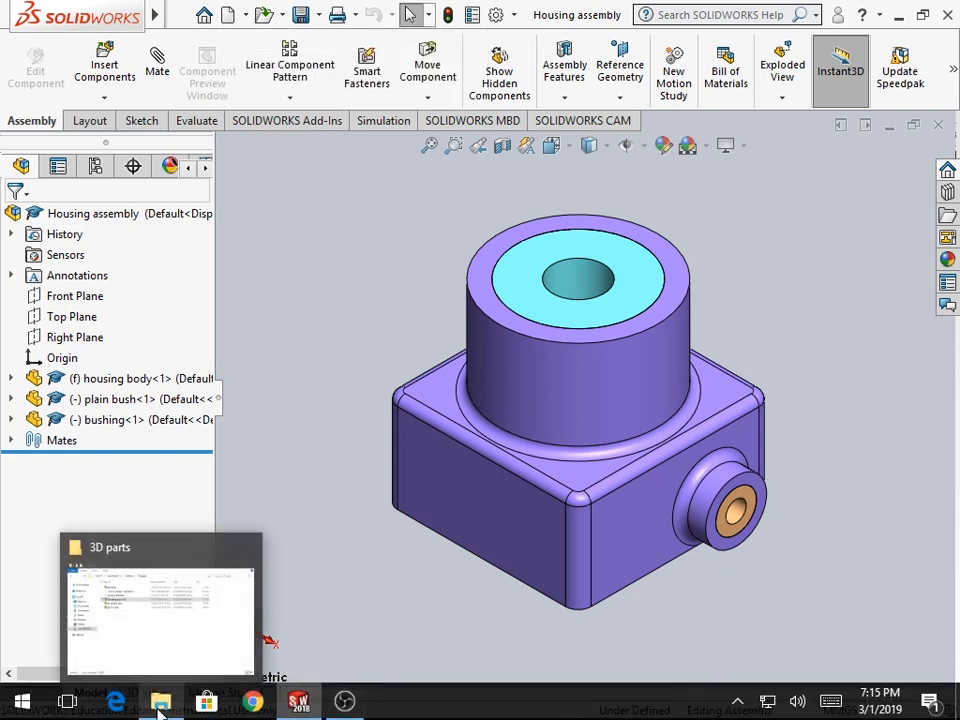
click(146, 647)
double_click(281, 164)
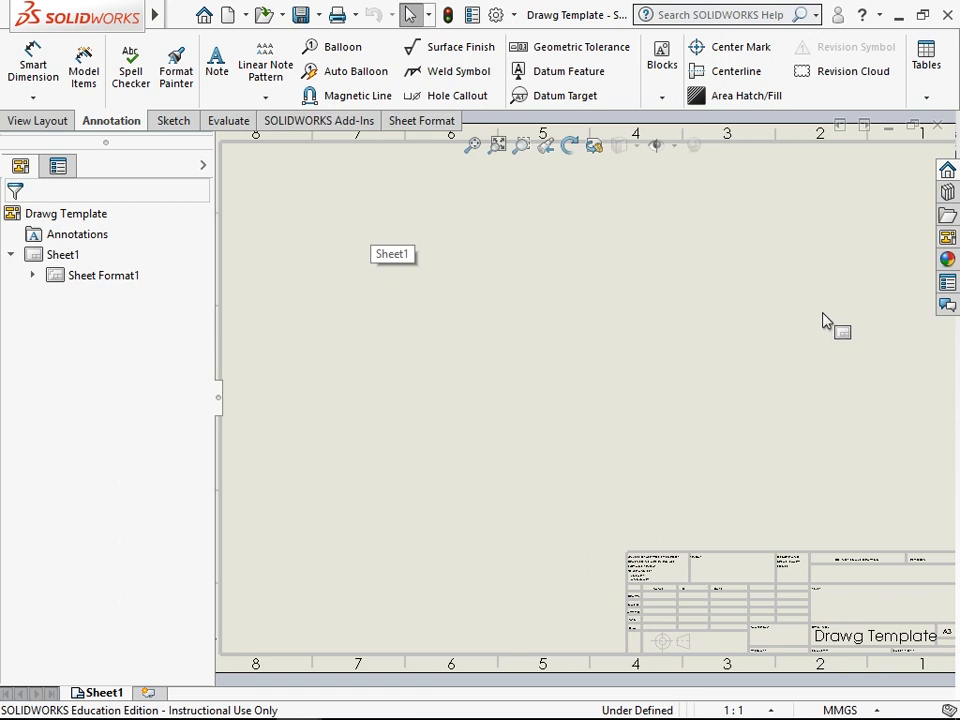
Load the Housing assembly as the source model for the drawing's palette views.
click(947, 239)
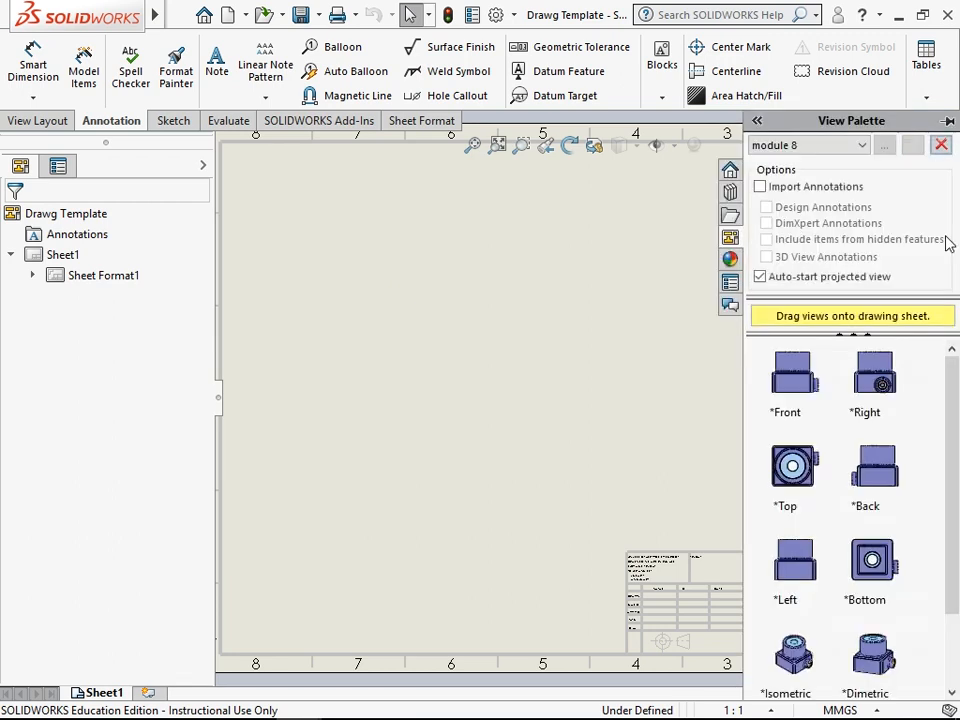
click(862, 145)
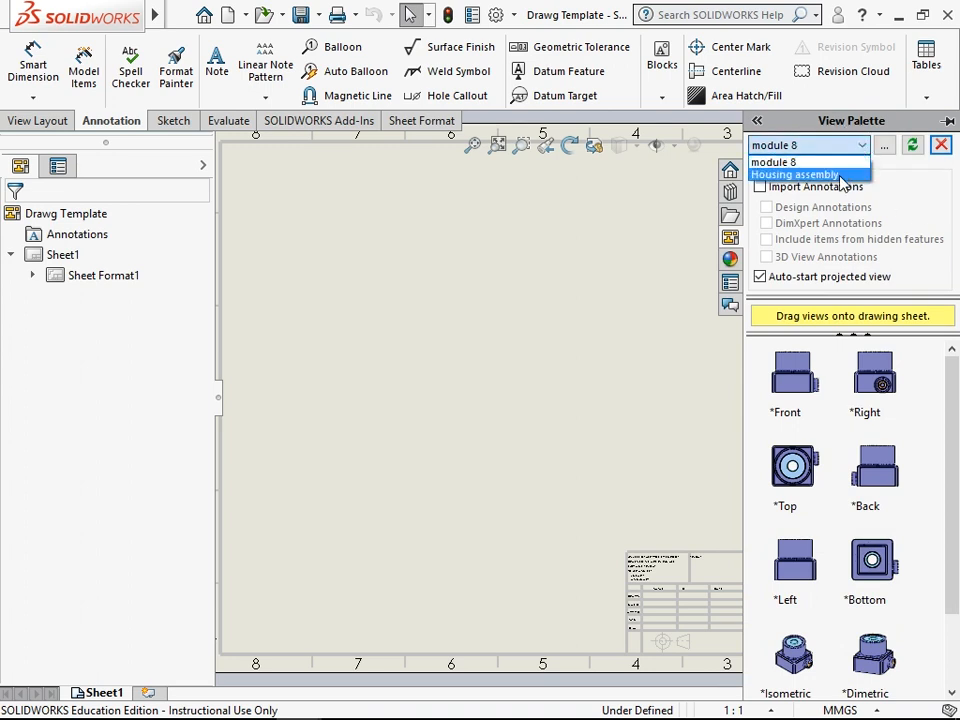
click(840, 176)
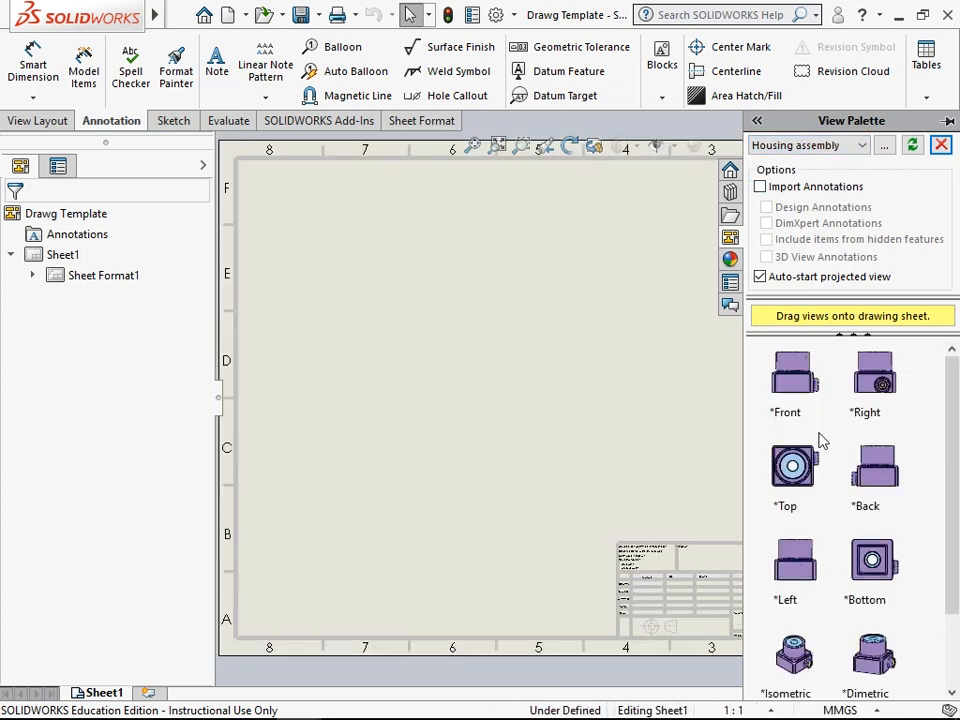
Place the assembly's front view on the sheet with a projected top view above it and a projected right view beside it.
drag(804, 394, 455, 442)
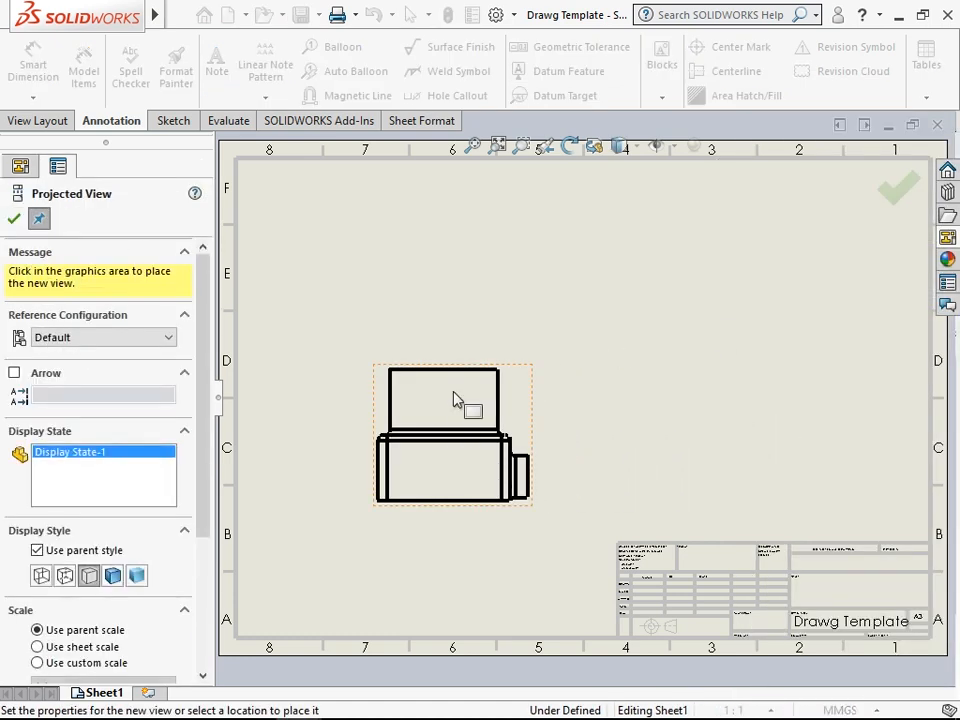
click(461, 263)
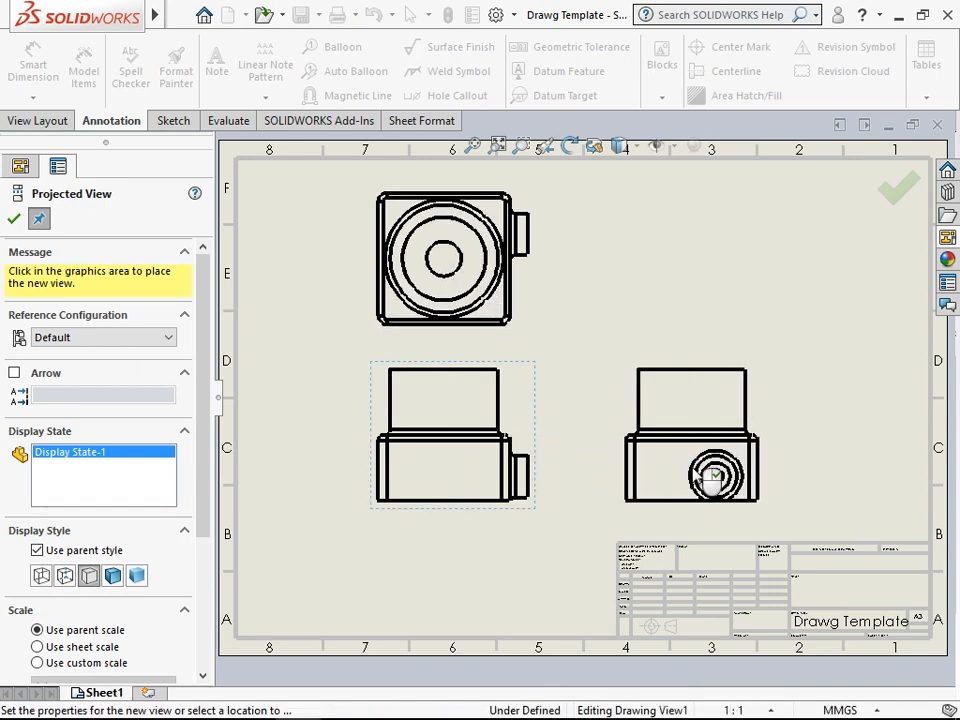
click(712, 480)
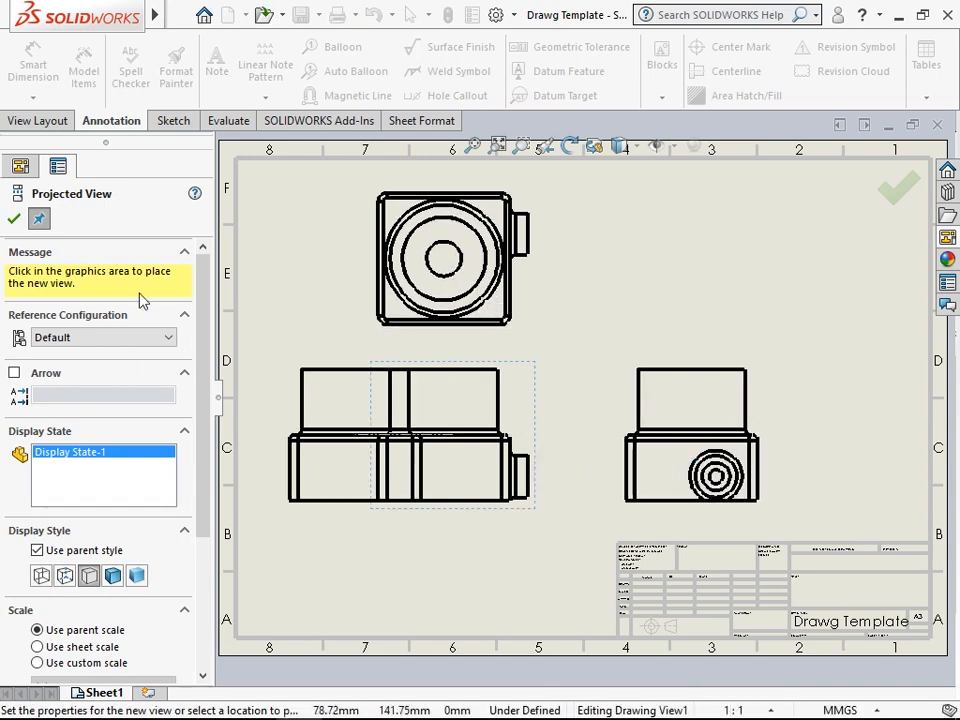
click(13, 221)
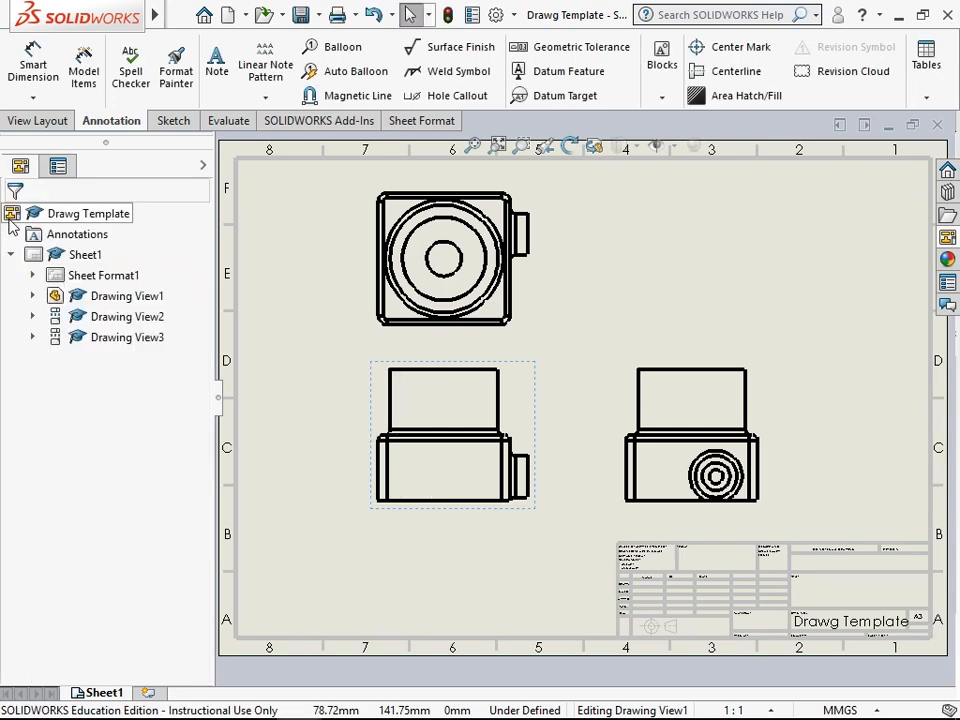
Remove the tangent edges from the front, top and right drawing views.
right_click(511, 408)
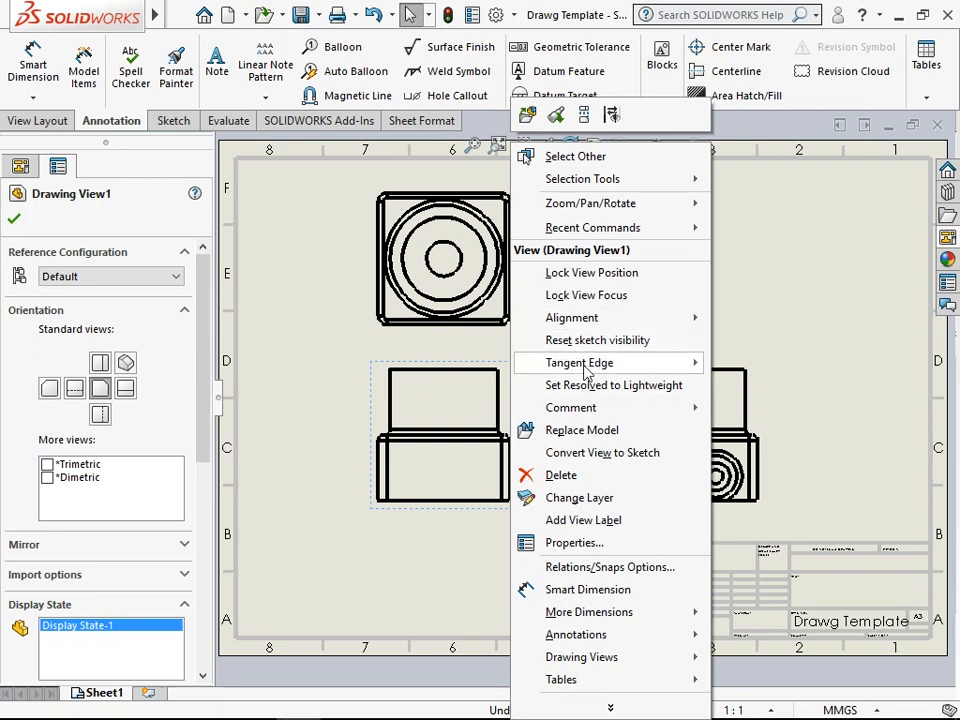
mouse_move(587, 372)
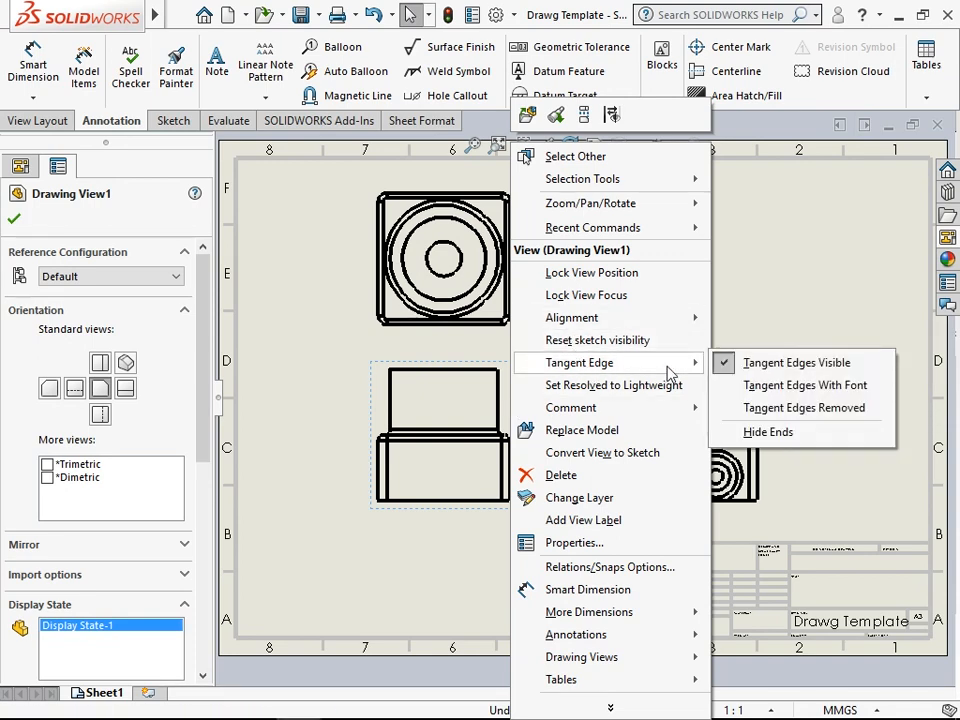
click(755, 412)
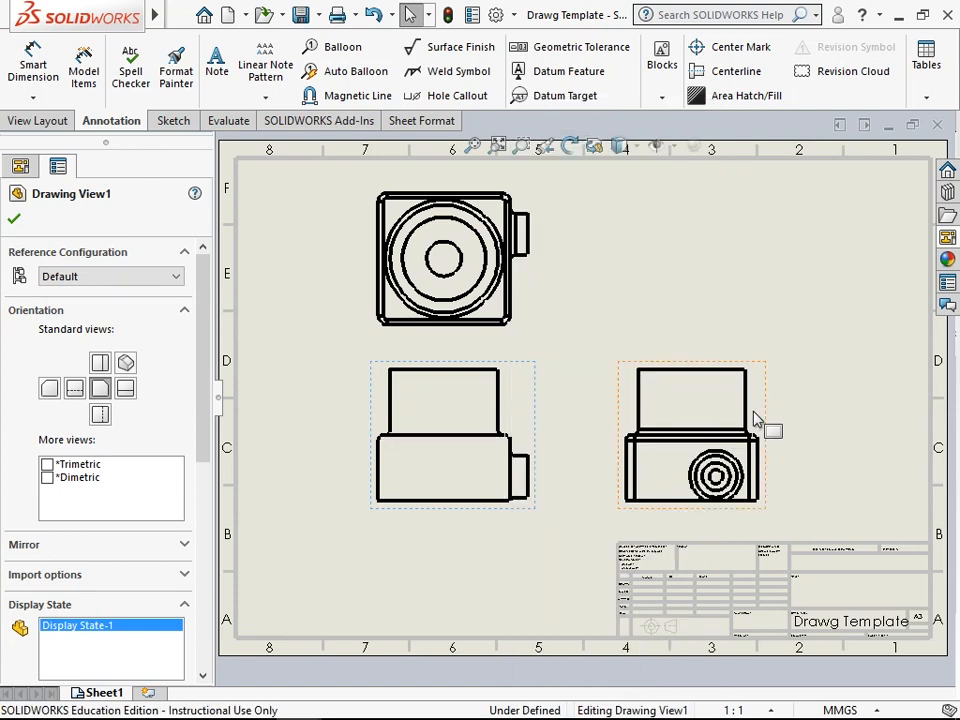
click(522, 283)
right_click(522, 283)
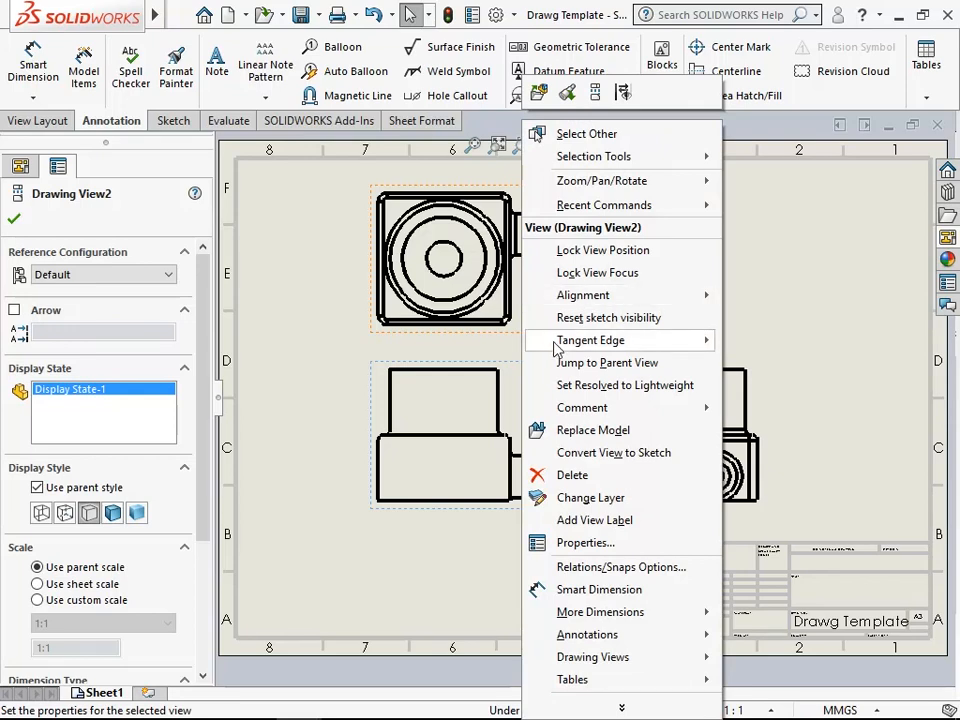
mouse_move(620, 346)
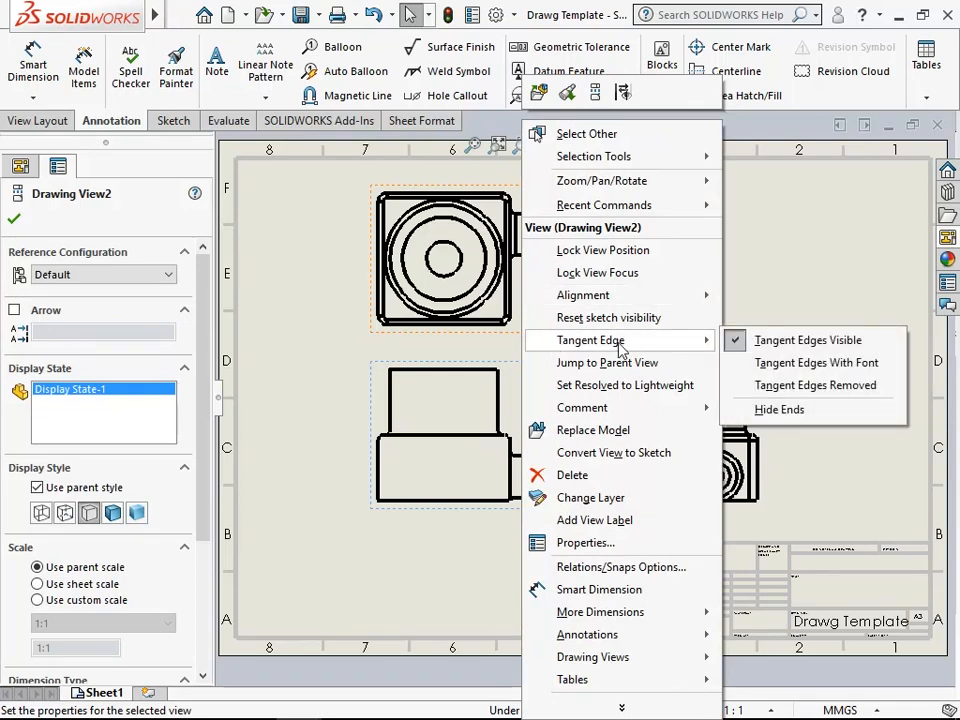
click(762, 386)
click(762, 392)
right_click(762, 392)
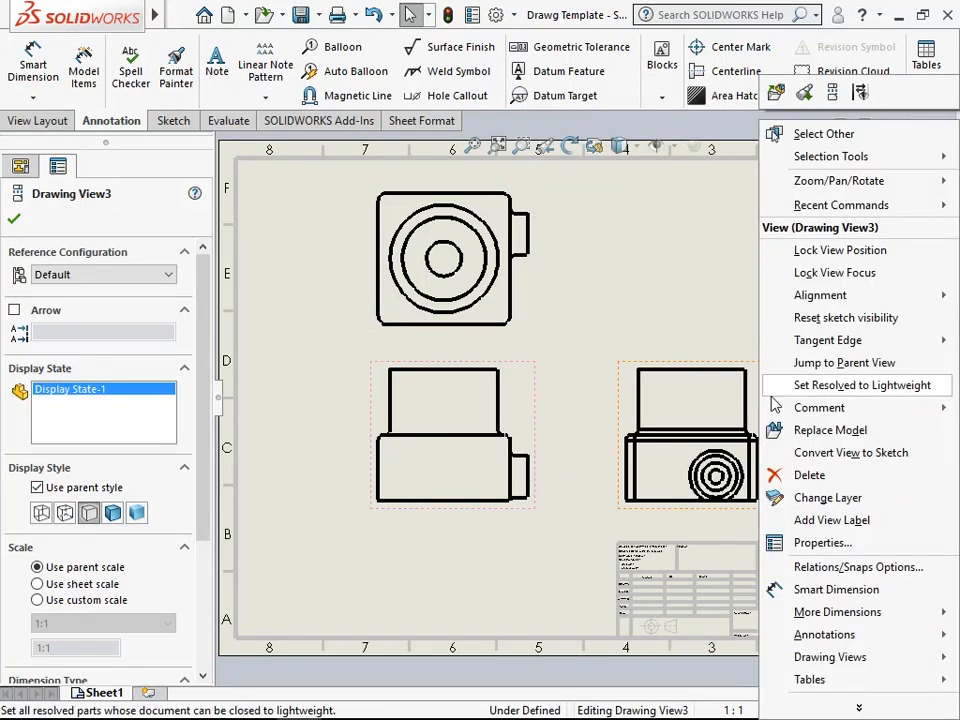
mouse_move(795, 350)
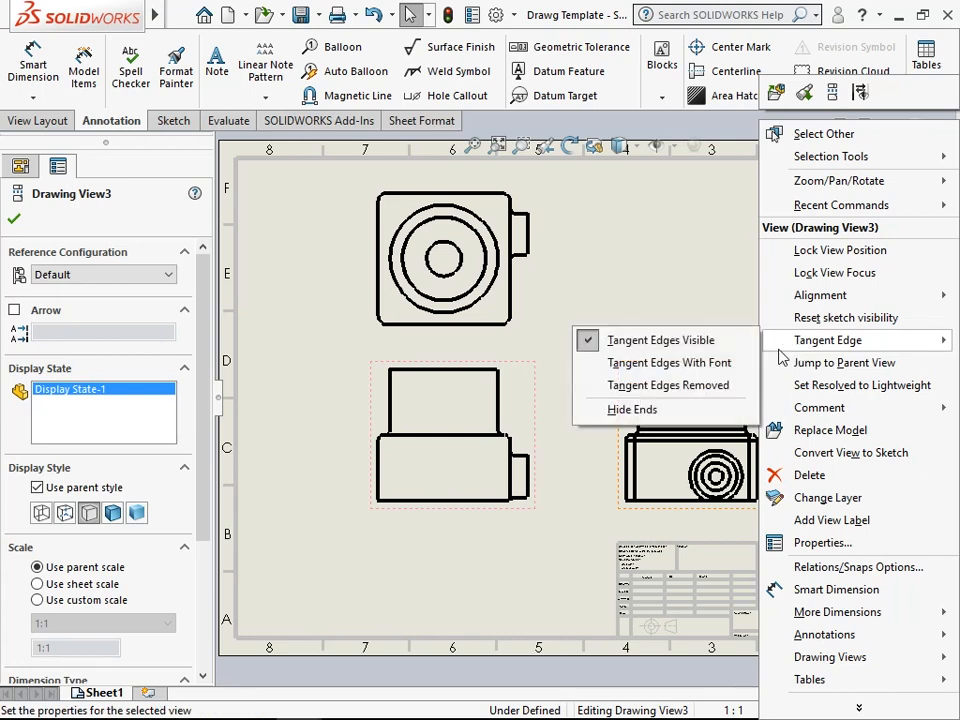
click(722, 390)
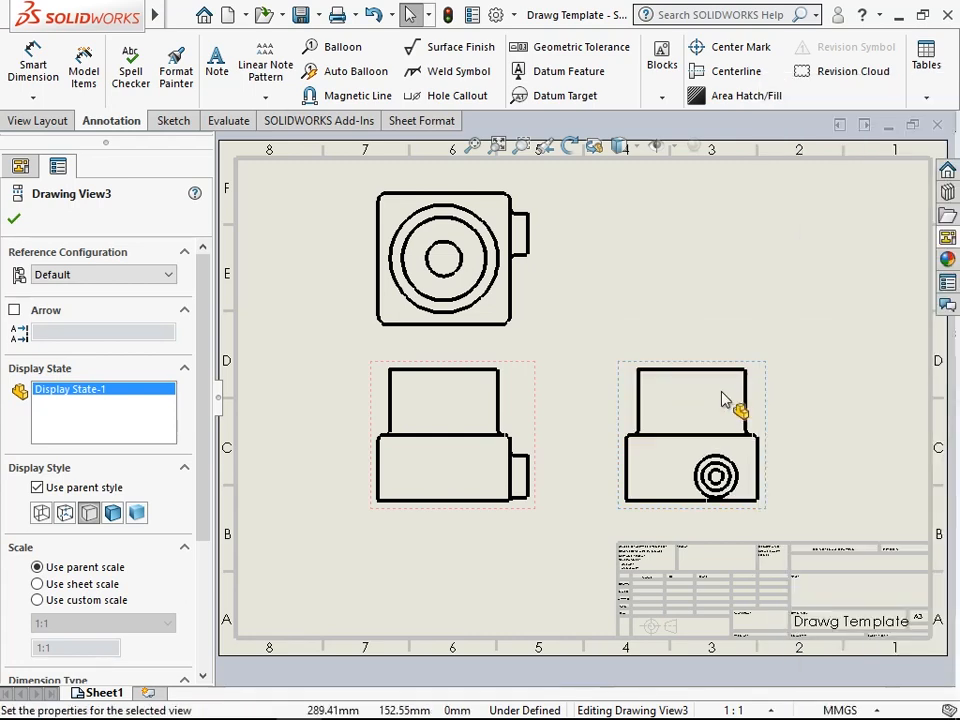
click(575, 335)
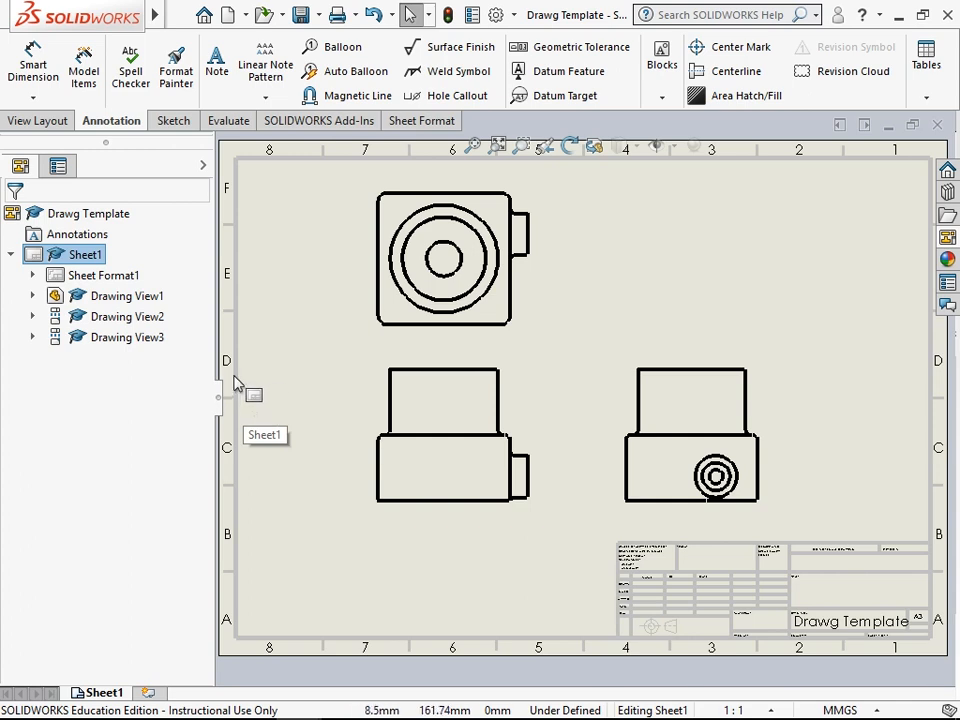
Set the display style of the top view and the right view to Hidden Lines Visible.
click(384, 326)
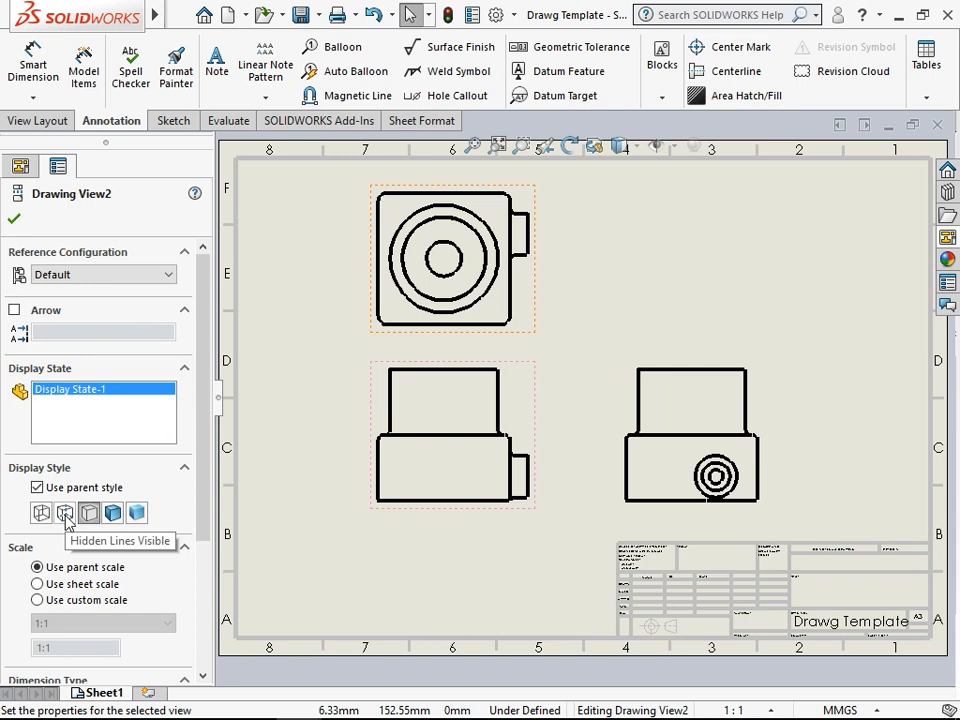
click(65, 513)
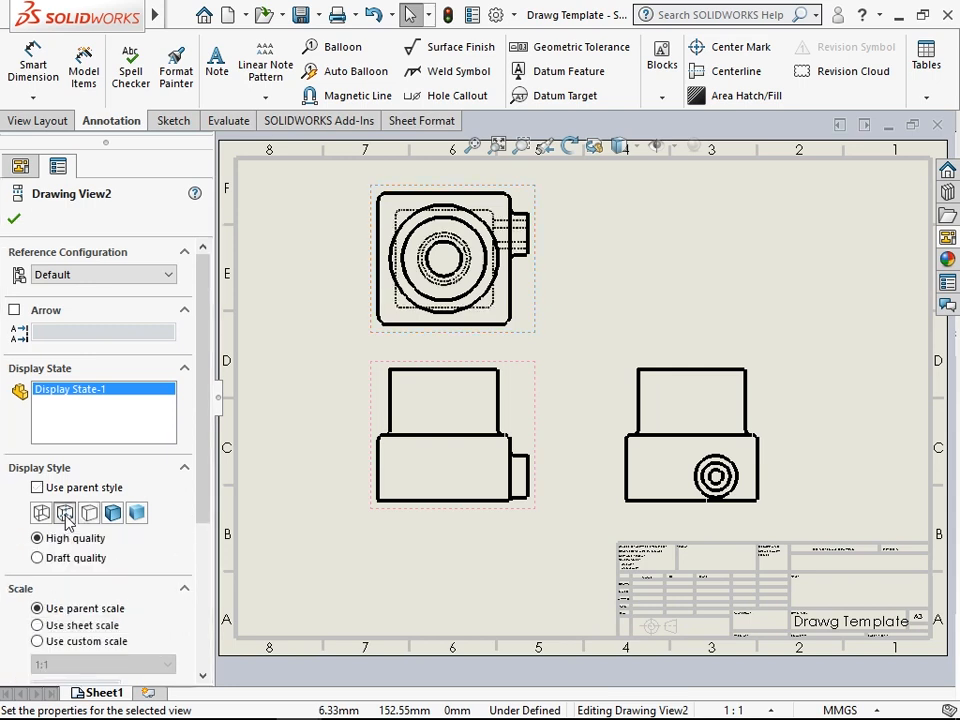
click(14, 218)
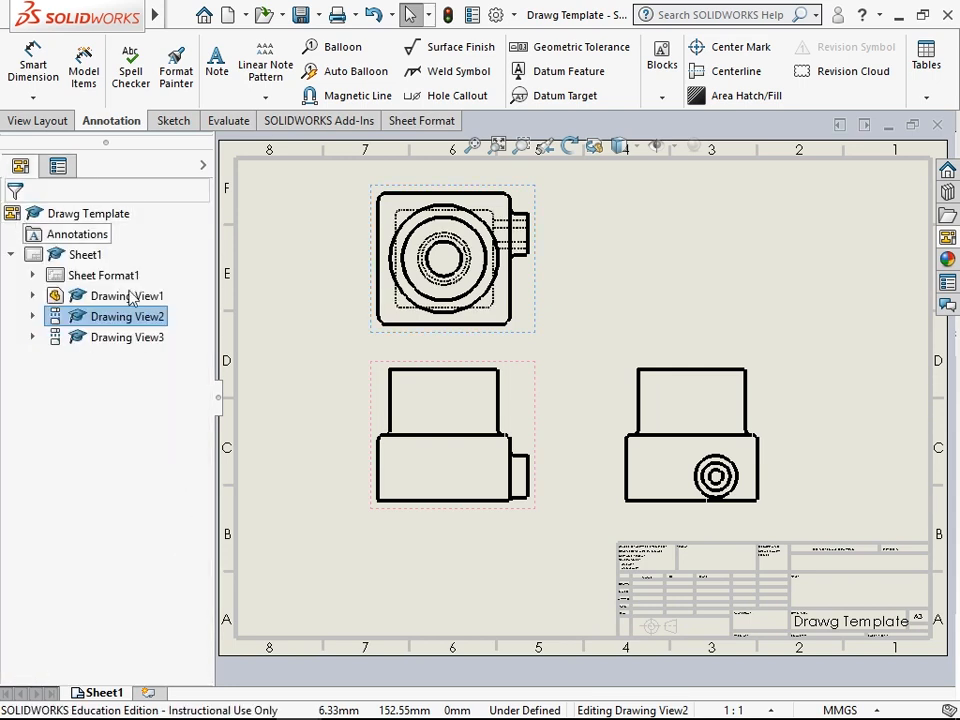
click(628, 374)
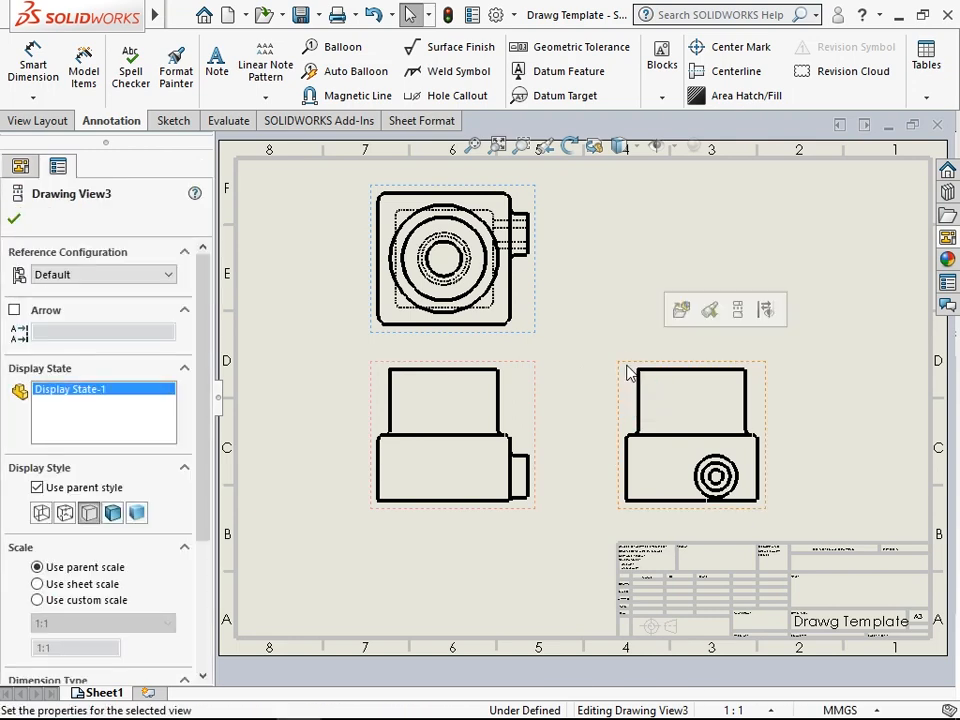
click(66, 513)
click(14, 218)
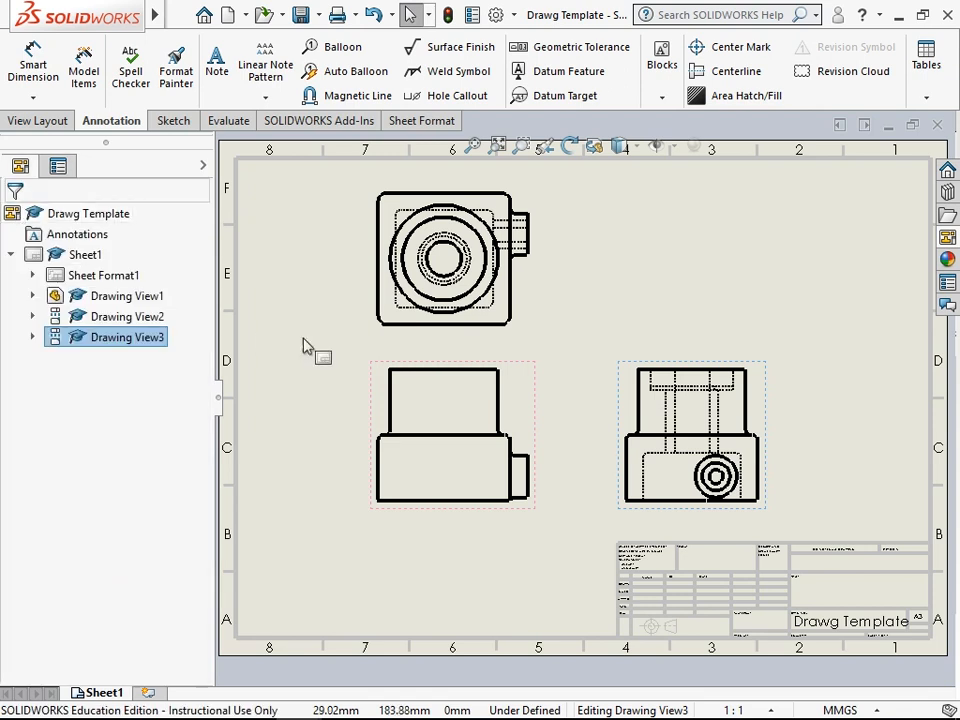
click(620, 278)
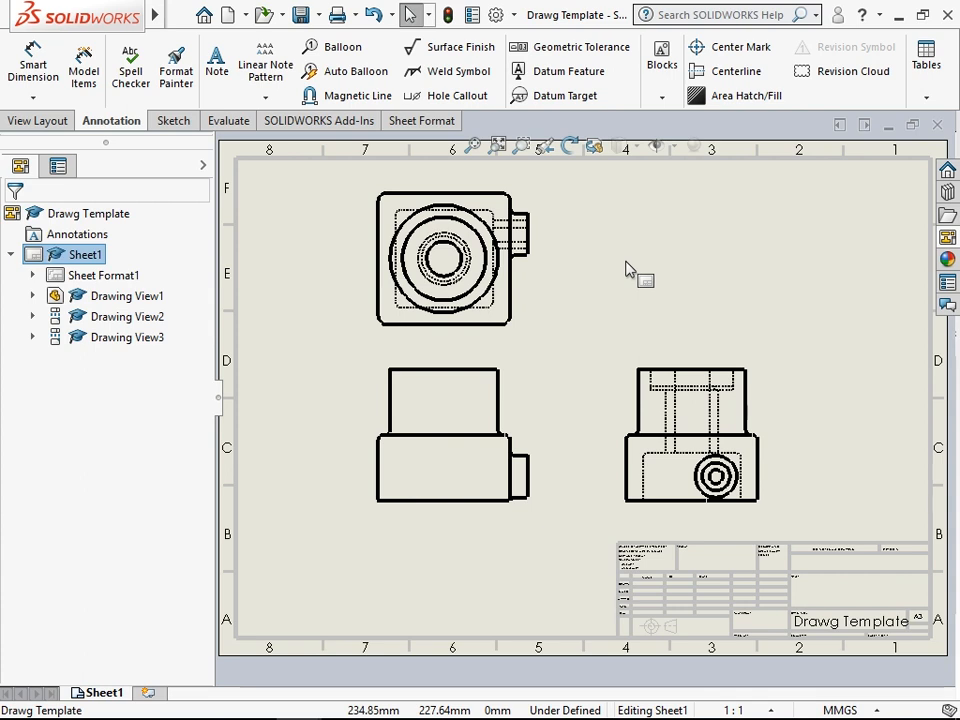
Open the drawing's document properties and review the table settings for the Bill of Materials.
click(496, 16)
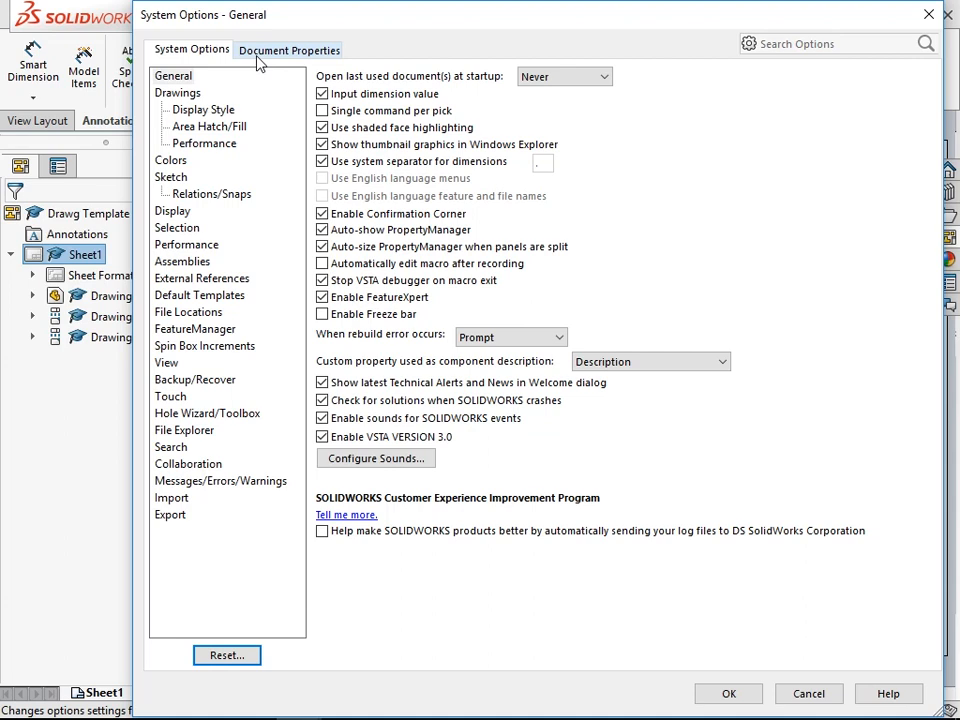
click(258, 60)
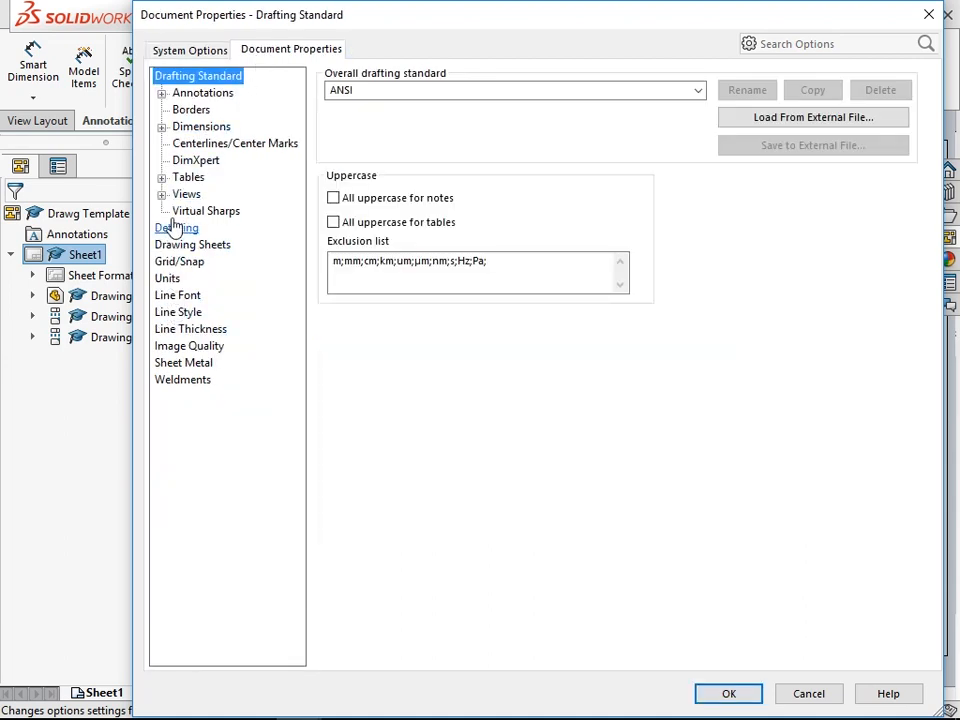
click(176, 180)
click(161, 178)
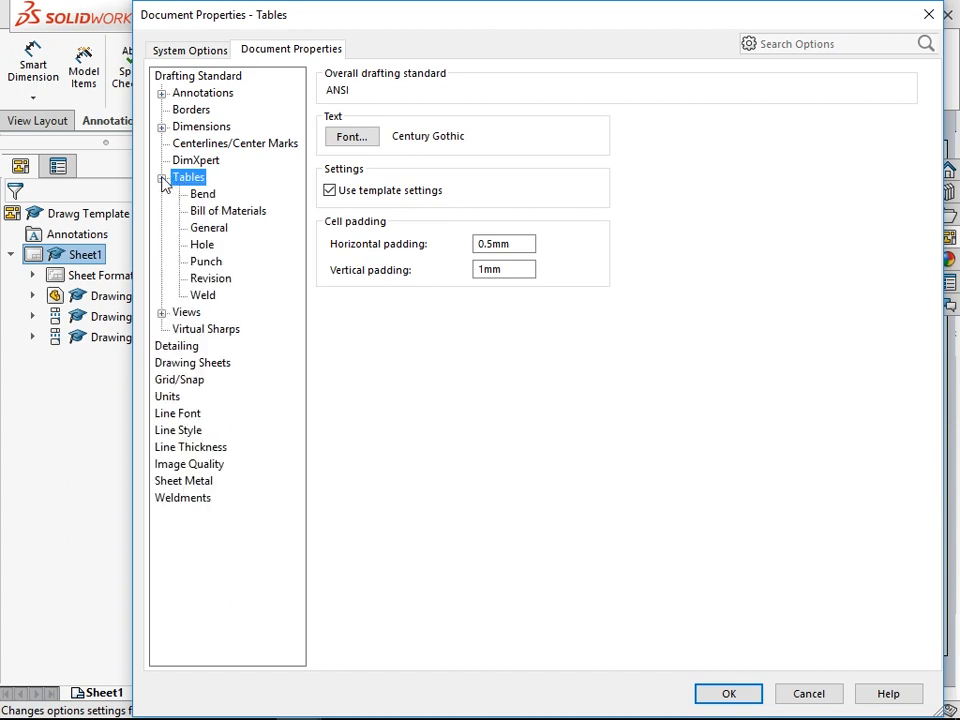
click(212, 214)
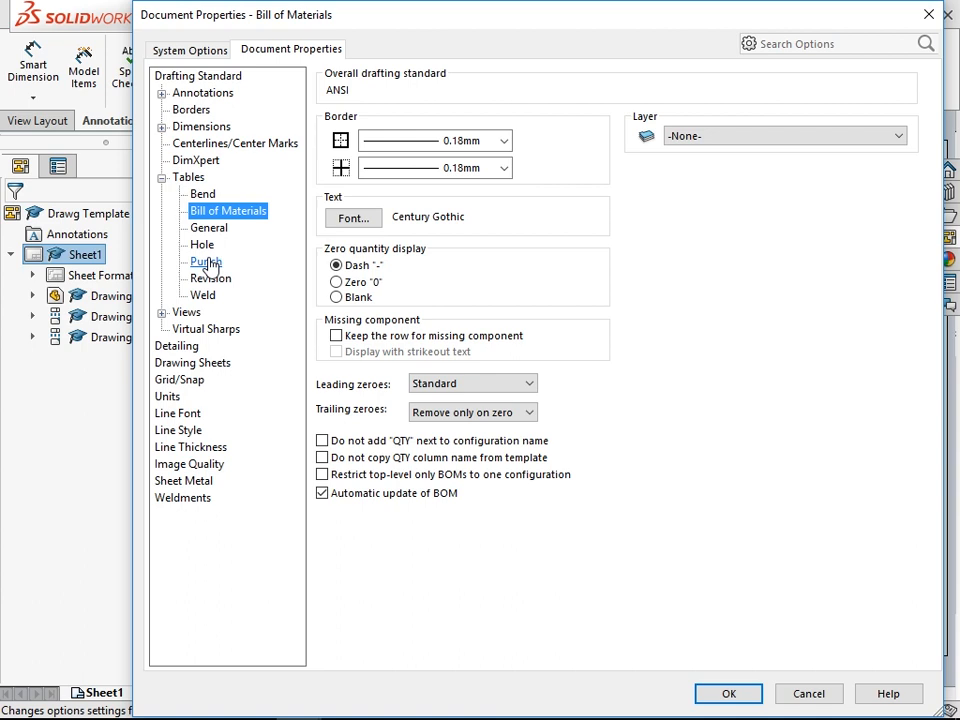
In the document's balloon annotation settings, set the single balloon style to Circular Split Line.
click(161, 94)
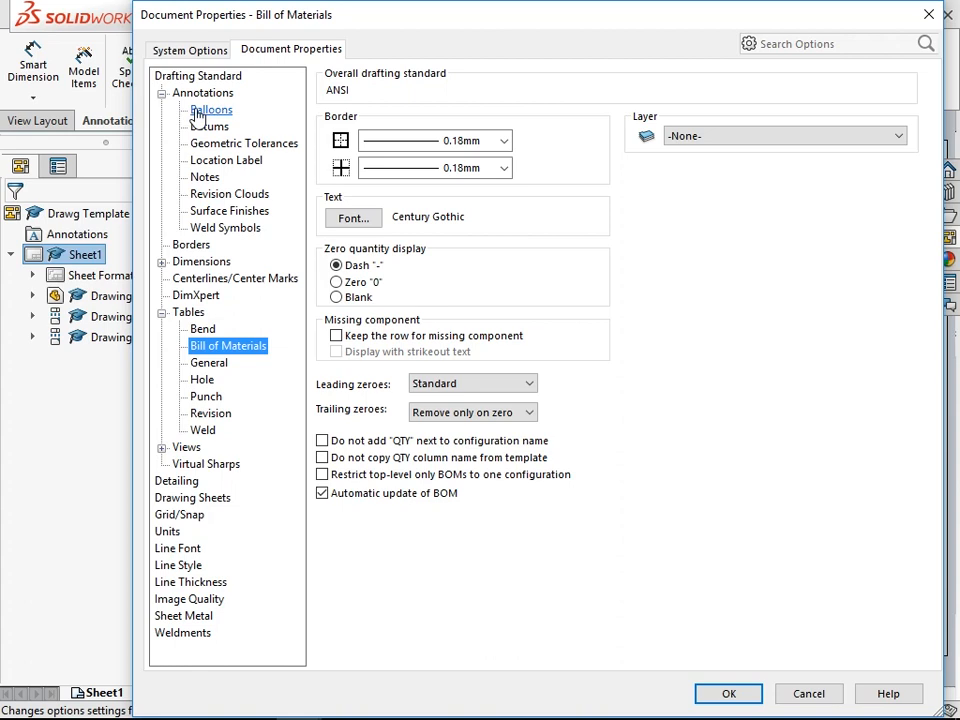
click(198, 112)
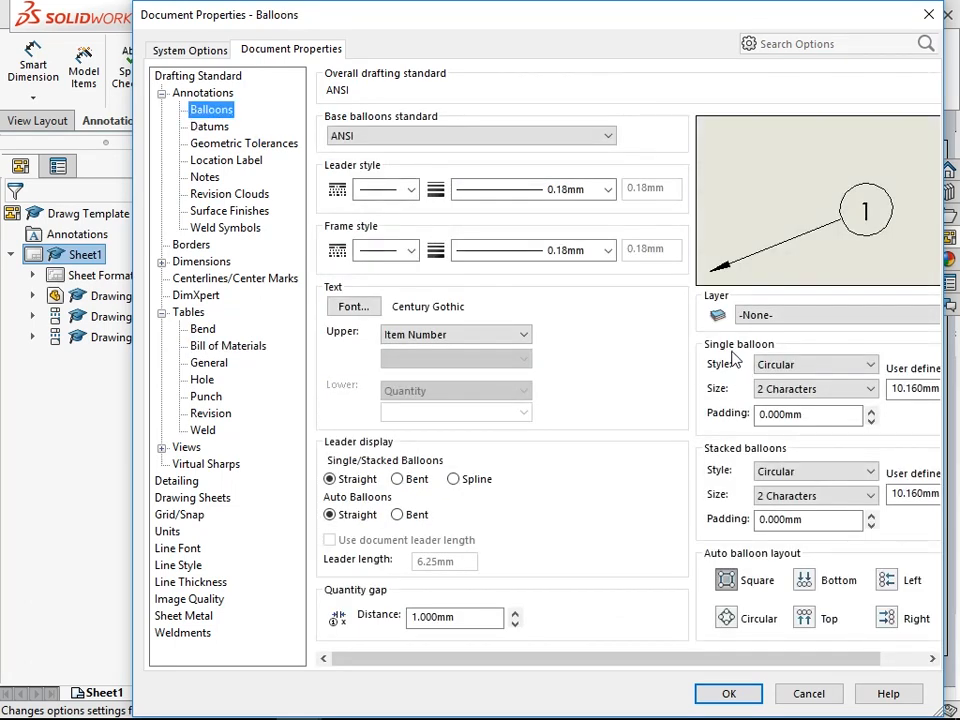
click(823, 366)
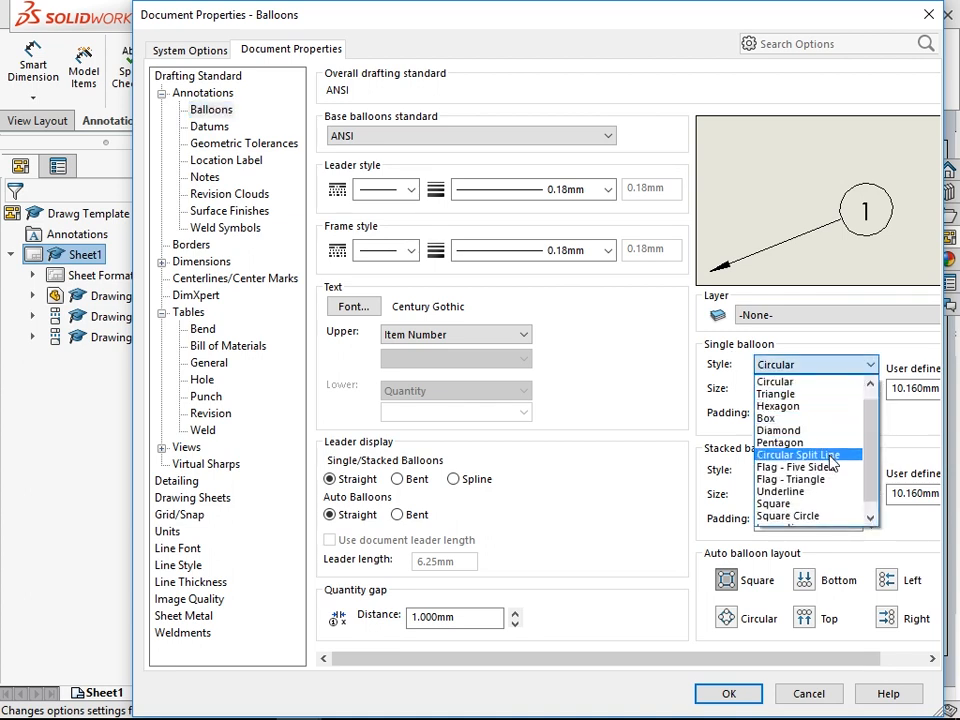
click(830, 462)
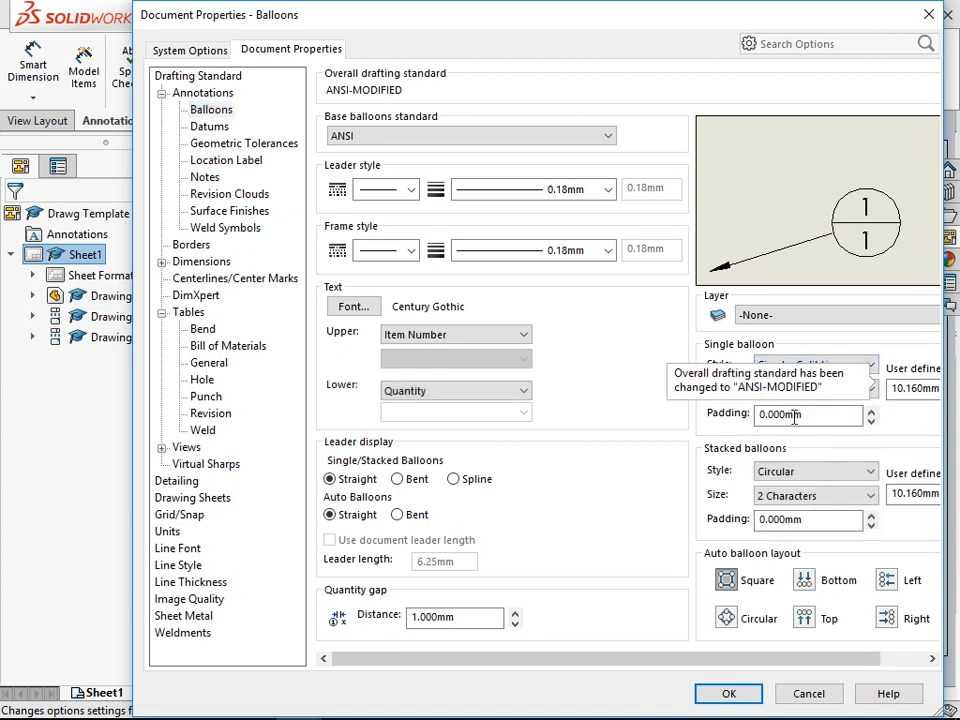
Keep Item Number as the upper and Quantity as the lower balloon text, and set single/stacked balloon leaders to Bent.
click(399, 335)
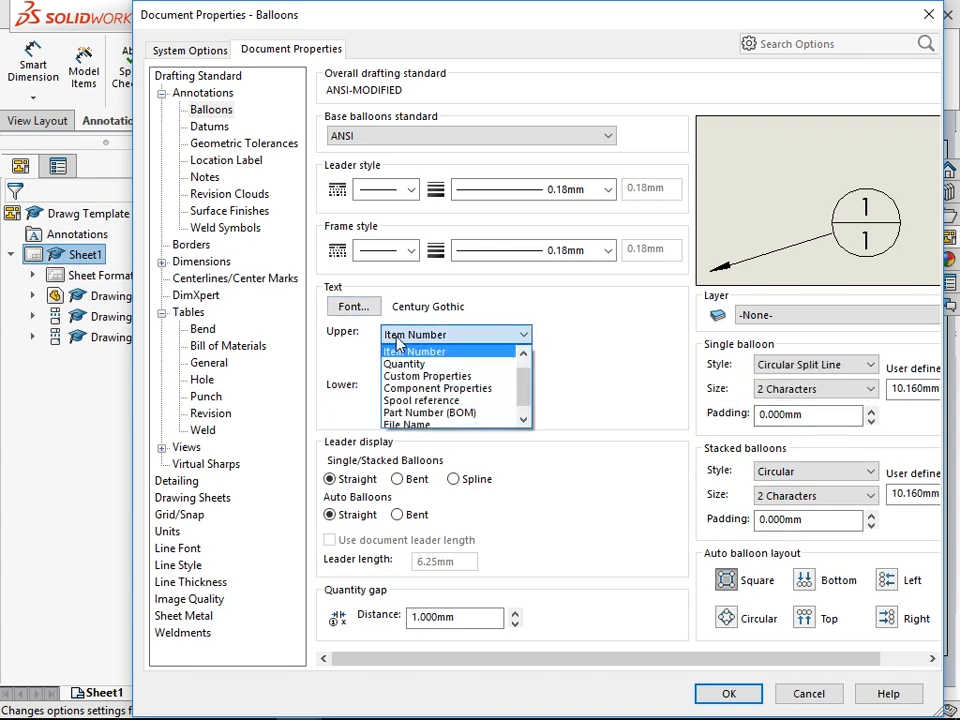
click(398, 340)
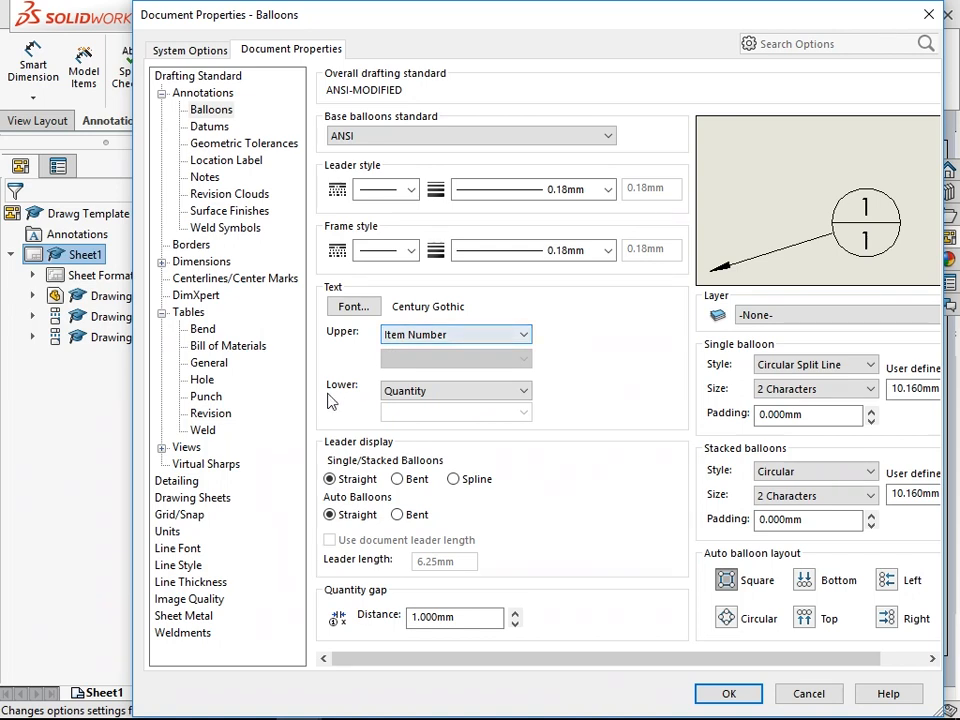
click(449, 396)
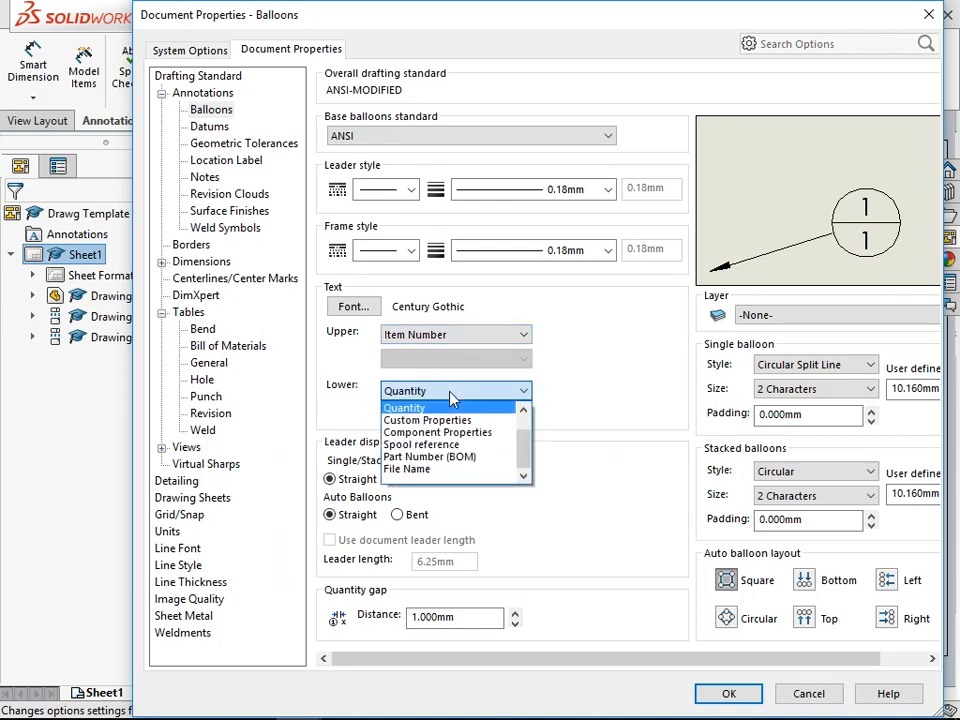
click(451, 397)
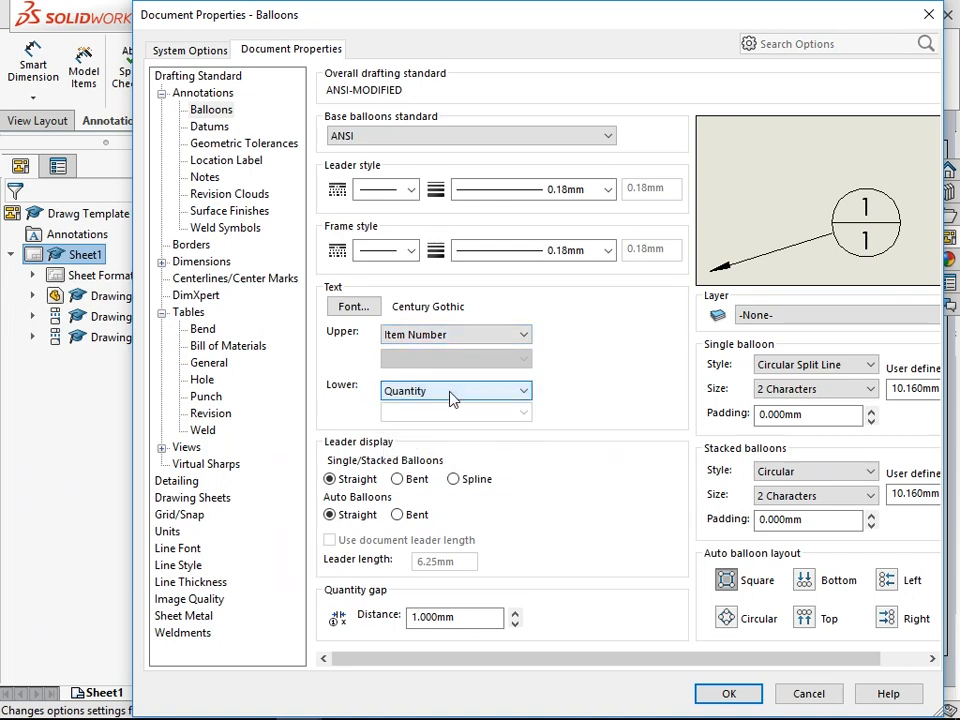
click(397, 480)
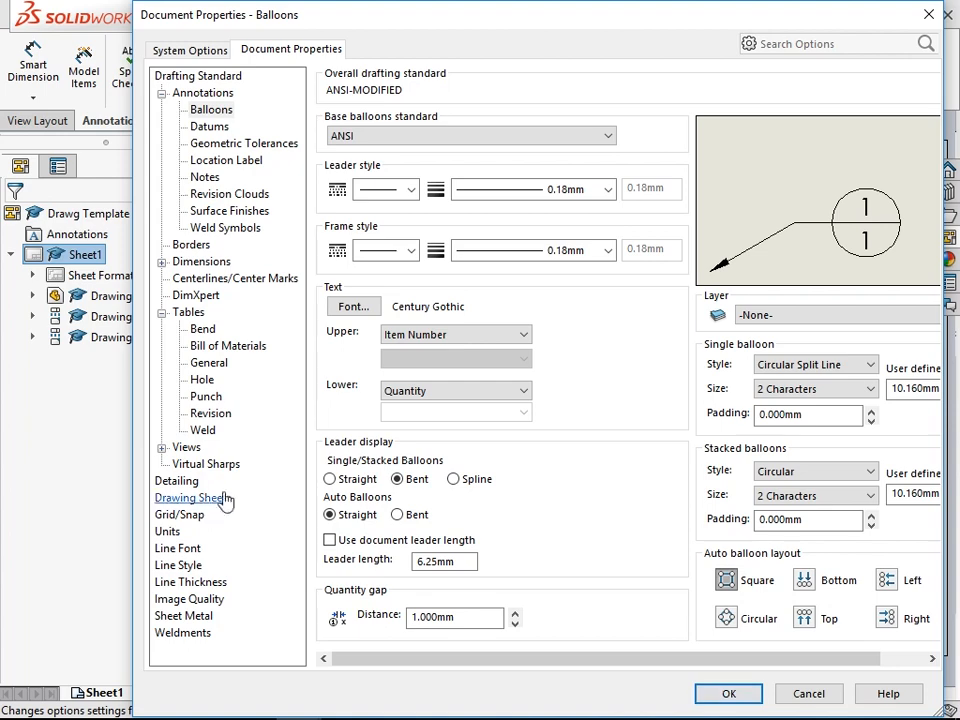
Enable Display all types in the detailing display filter and apply the document properties.
click(180, 482)
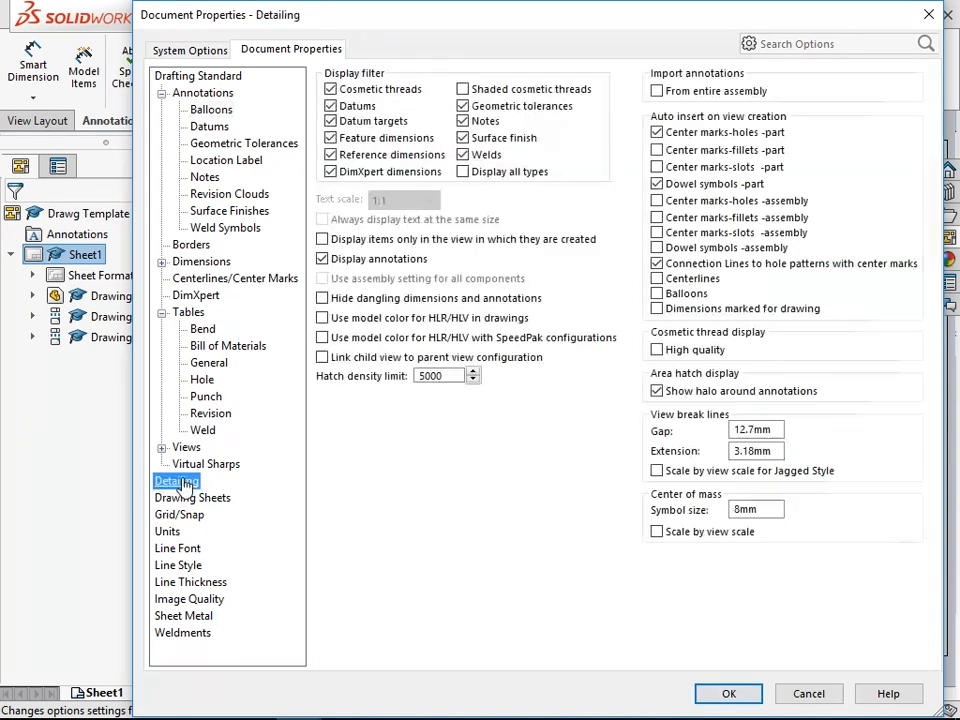
click(463, 172)
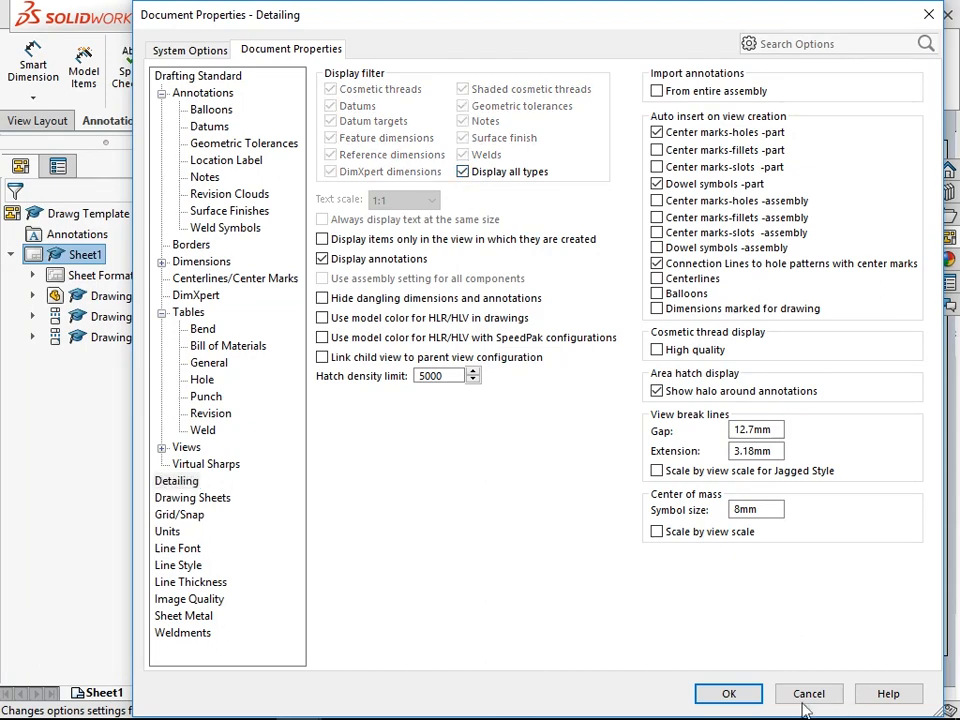
click(729, 694)
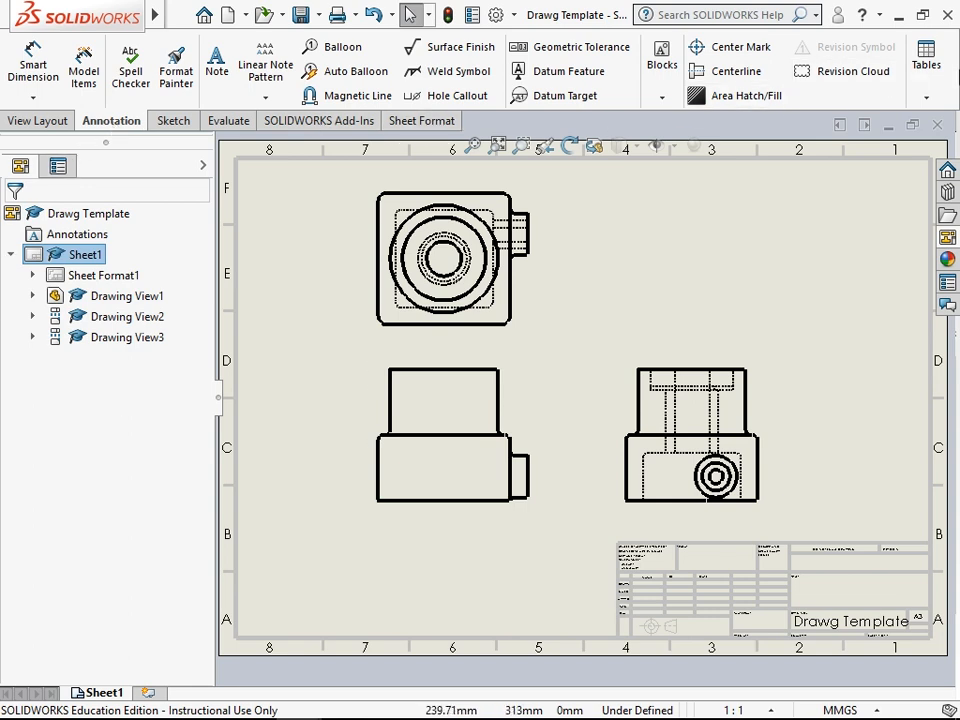
Start a Bill of Materials table based on the assembly's front view.
click(938, 92)
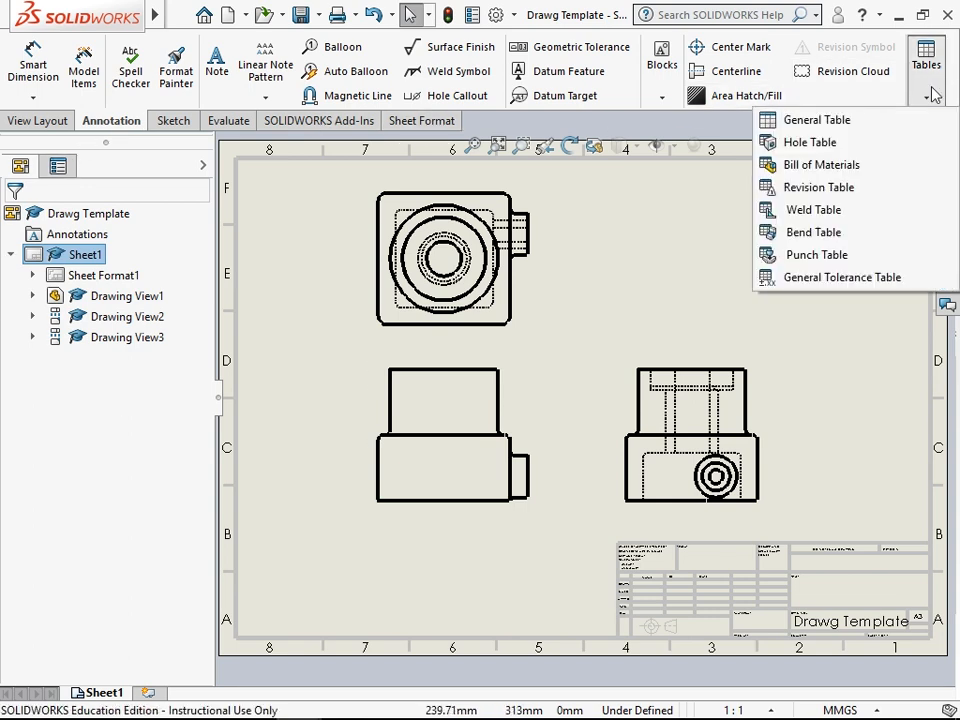
click(853, 168)
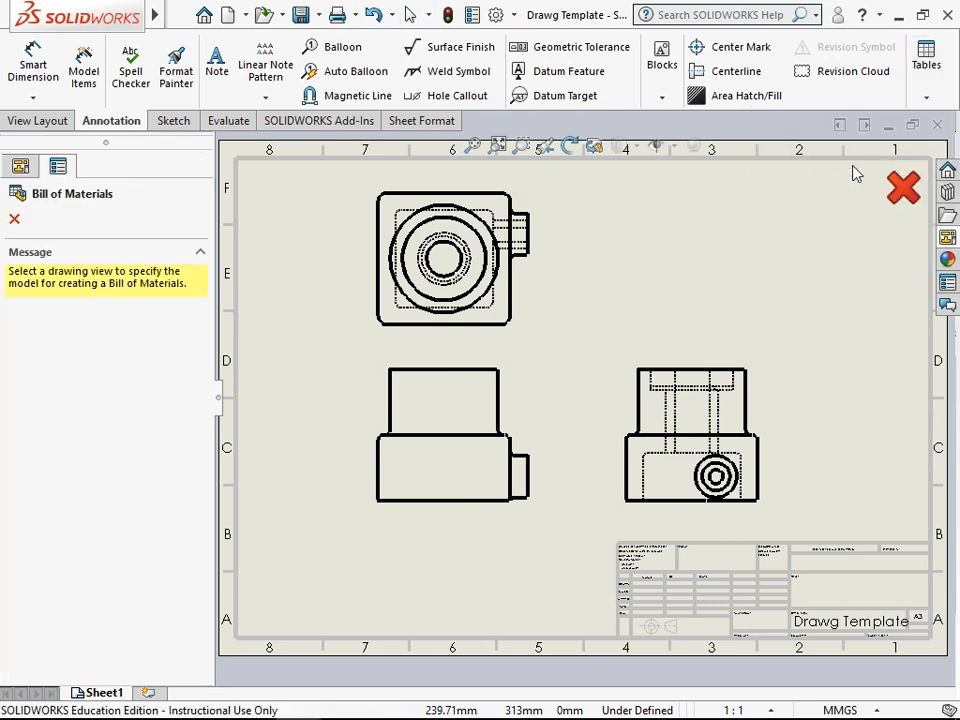
click(381, 407)
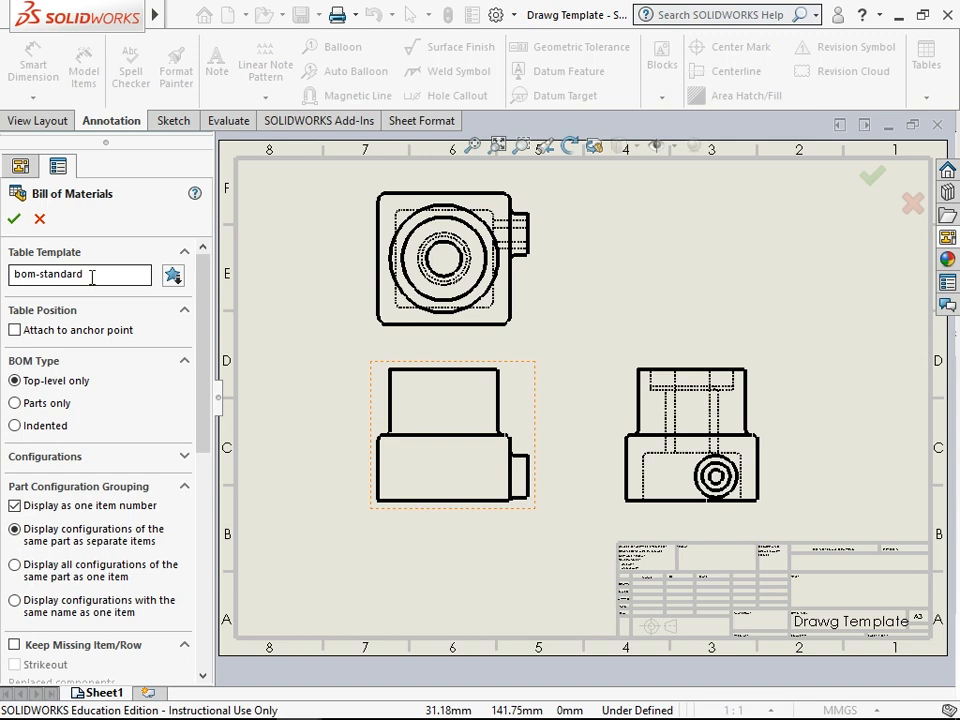
Browse the table template files available for the Bill of Materials.
click(172, 277)
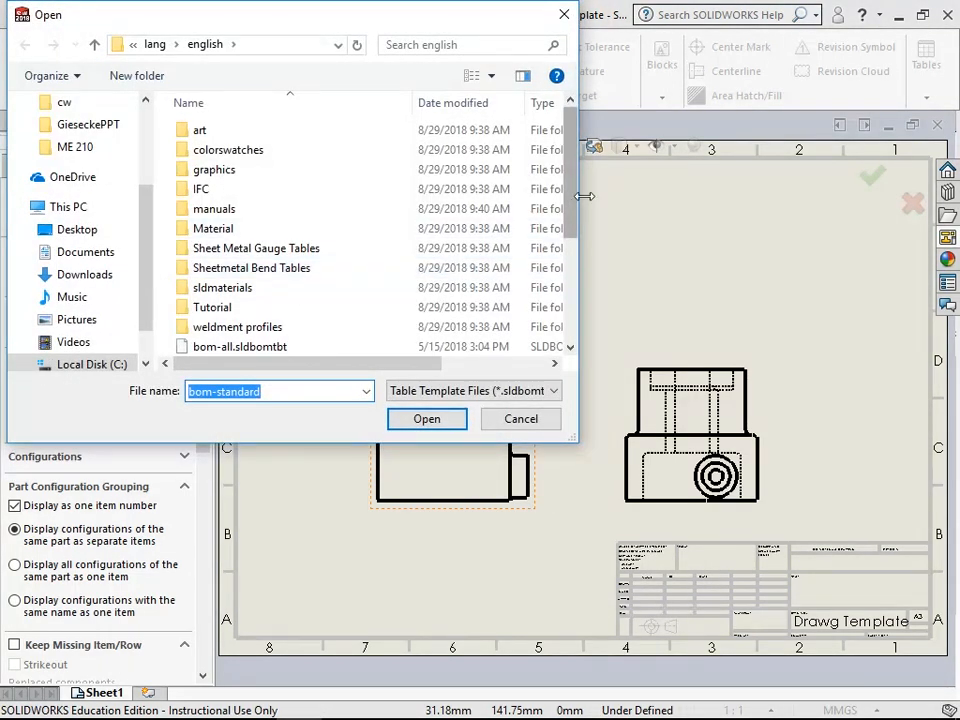
scroll(429, 190, down, 3)
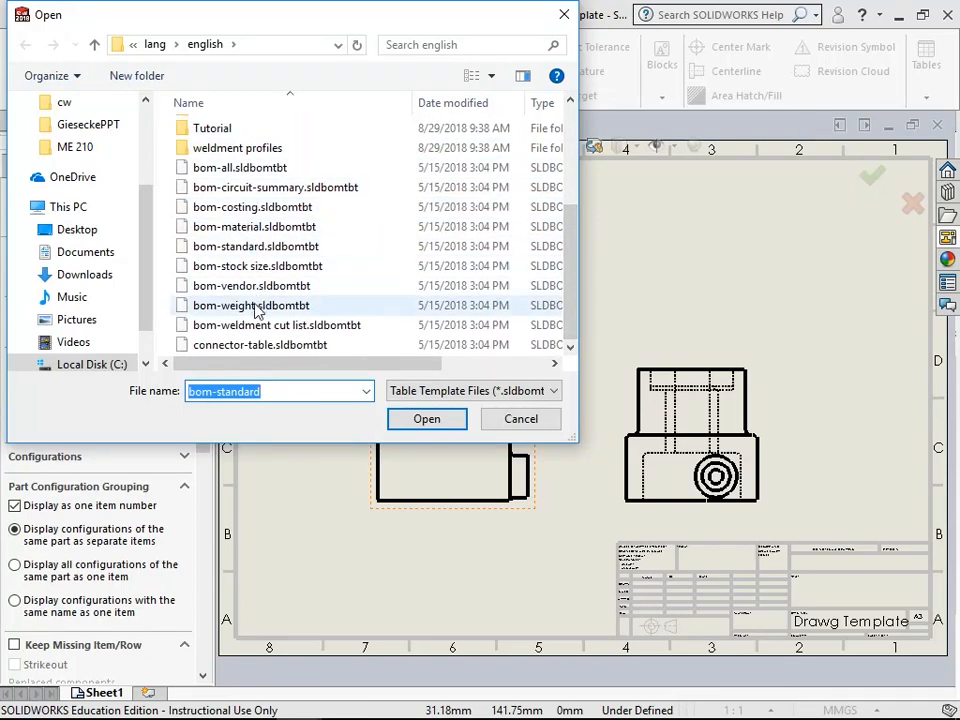
click(498, 420)
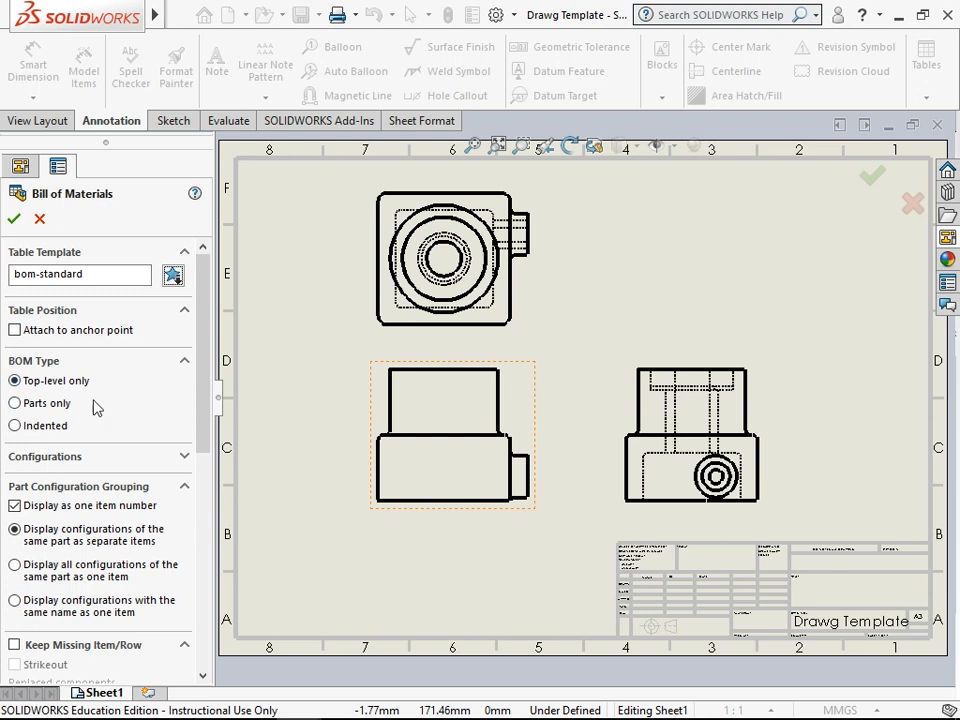
Create the top-level-only Bill of Materials with the bom-standard template and place the table below the front view.
drag(208, 360, 207, 398)
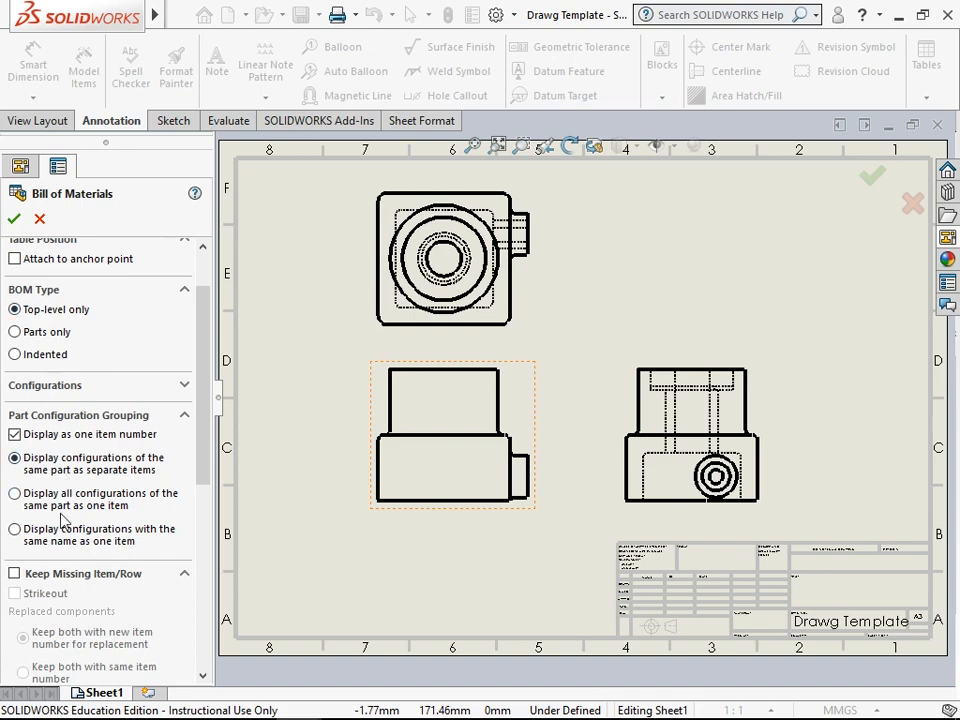
drag(212, 444, 212, 400)
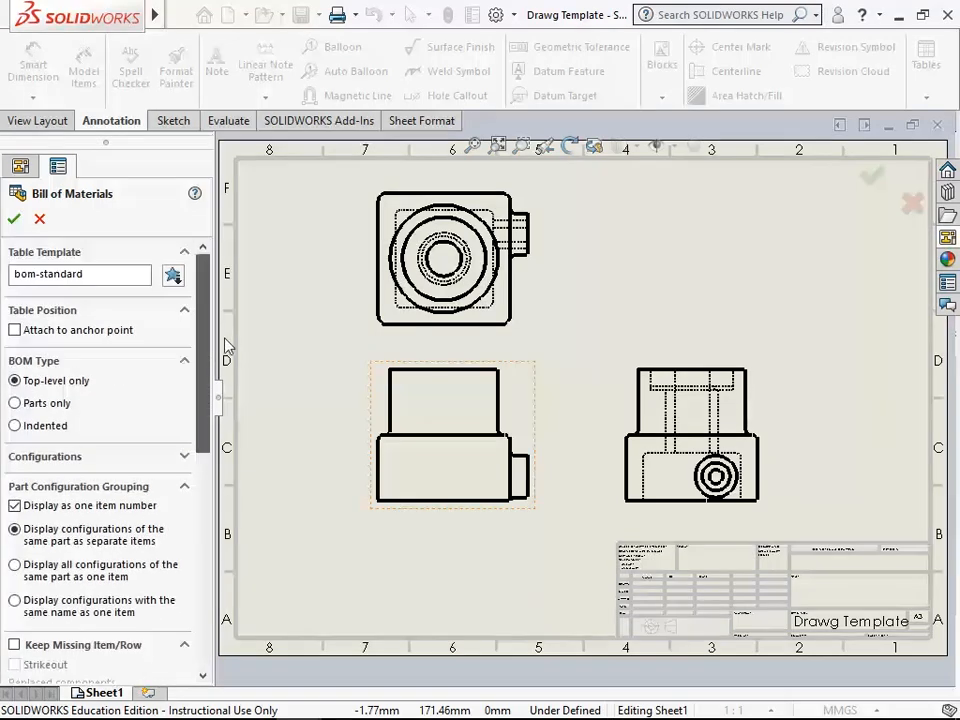
click(11, 222)
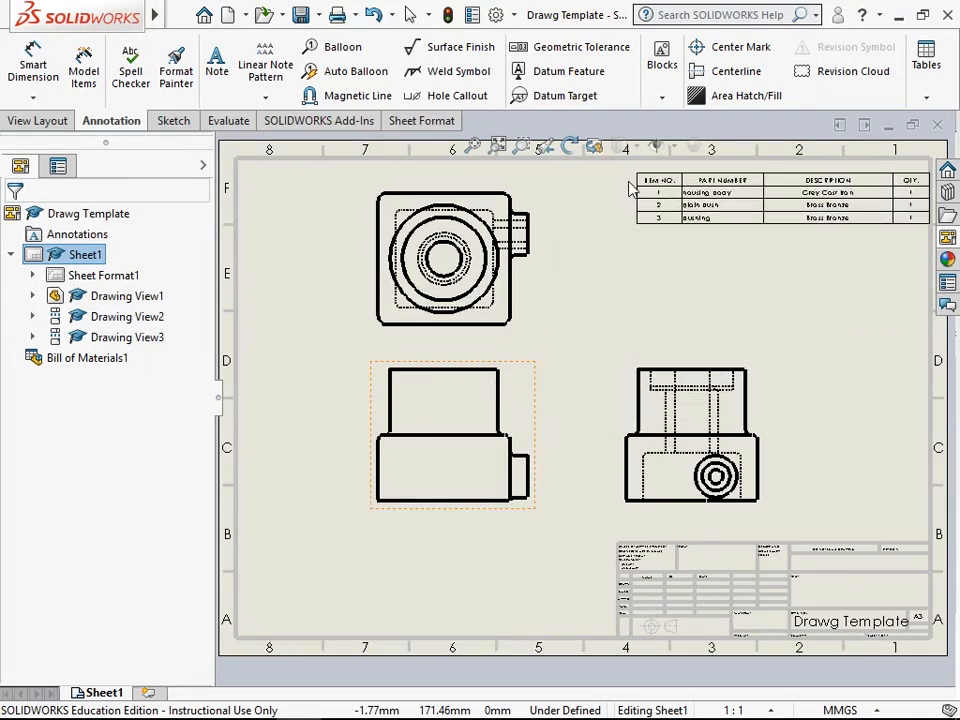
scroll(618, 186, down, 2)
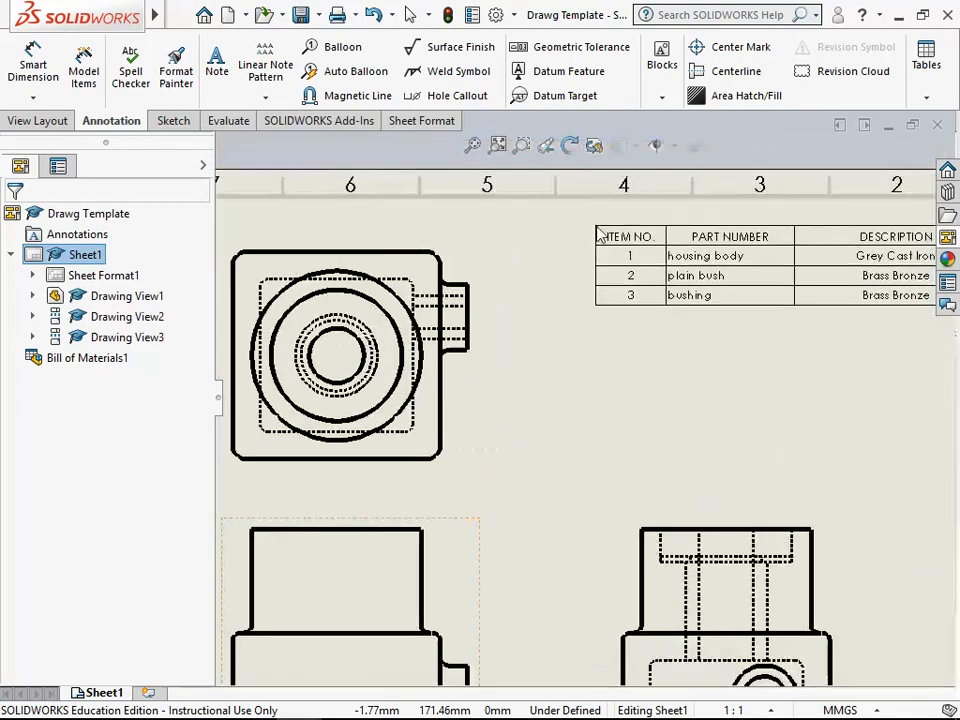
scroll(530, 300, up, 2)
scroll(563, 312, up, 1)
scroll(570, 305, down, 1)
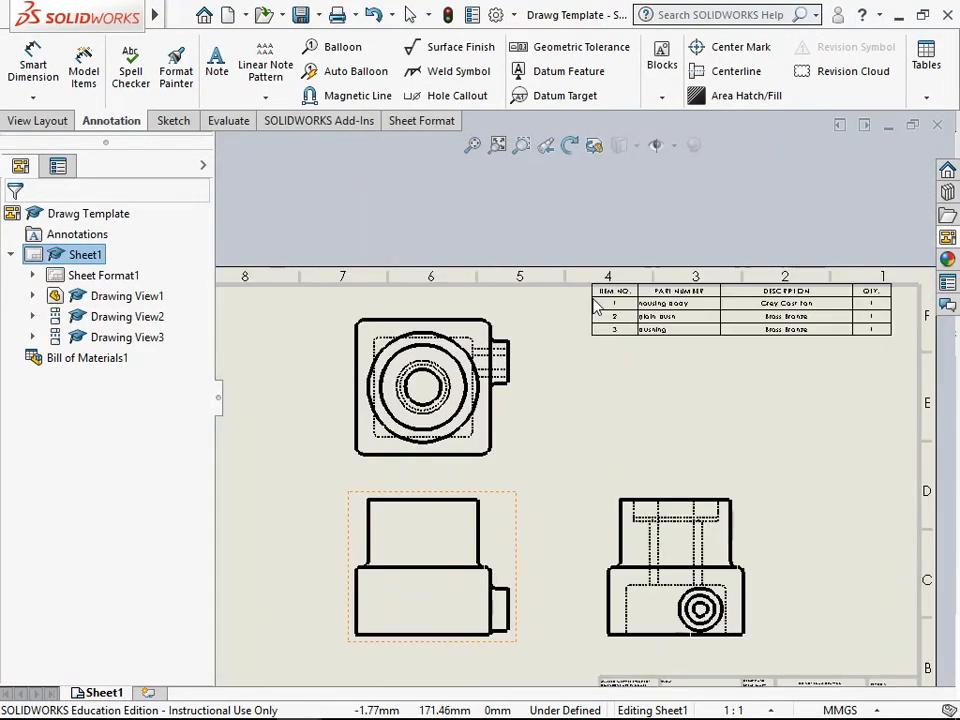
scroll(394, 590, up, 4)
scroll(400, 570, down, 3)
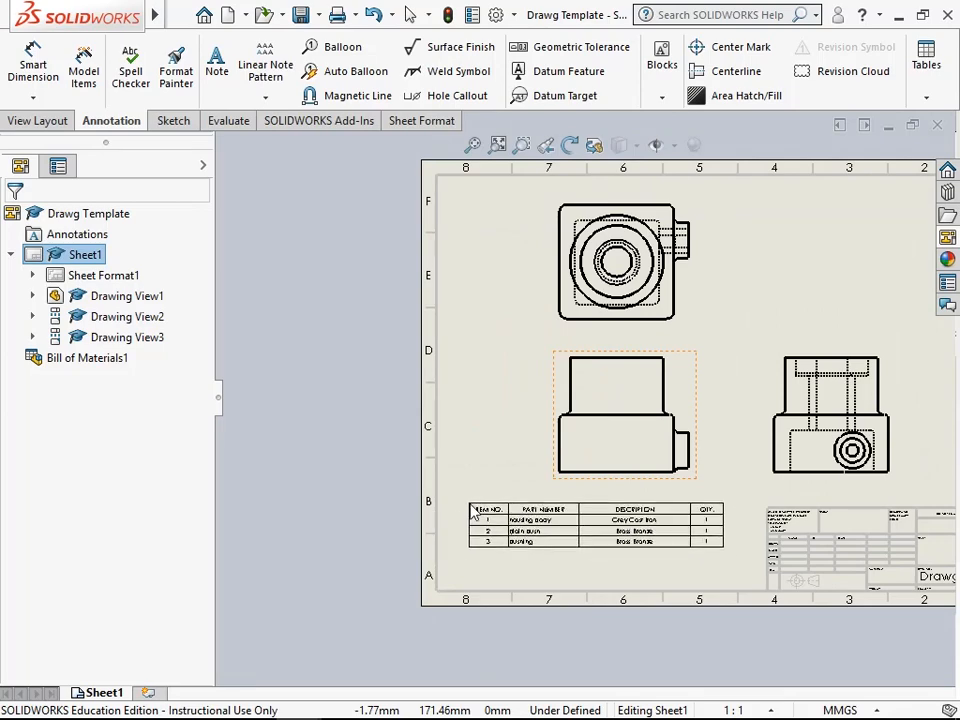
click(473, 510)
Cut the PART NUMBER header text from the second column of the Bill of Materials.
scroll(585, 528, down, 2)
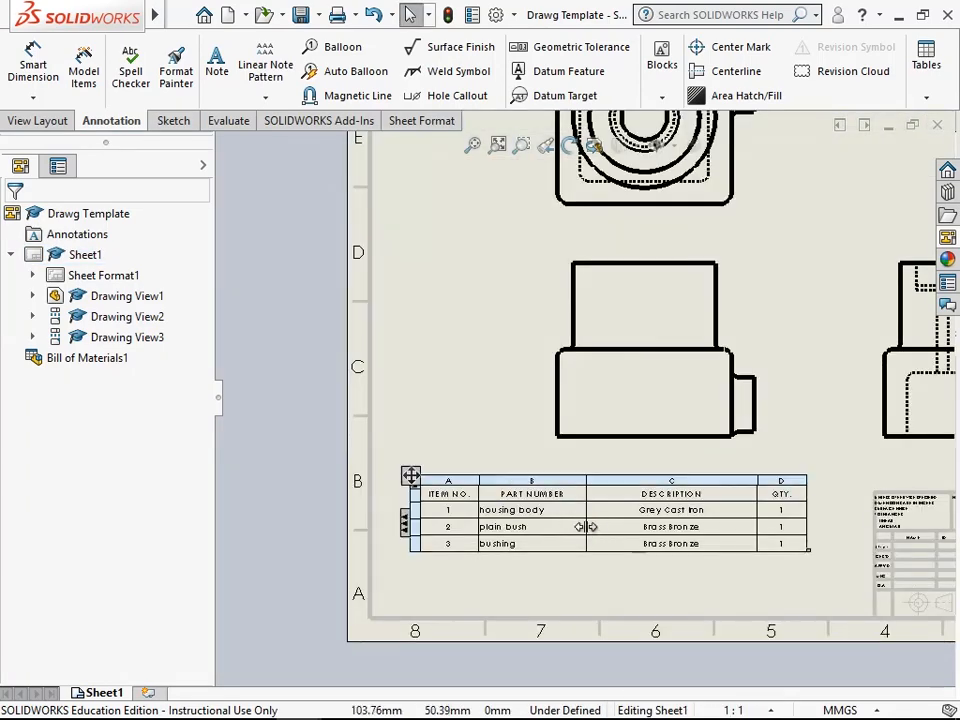
scroll(618, 530, down, 3)
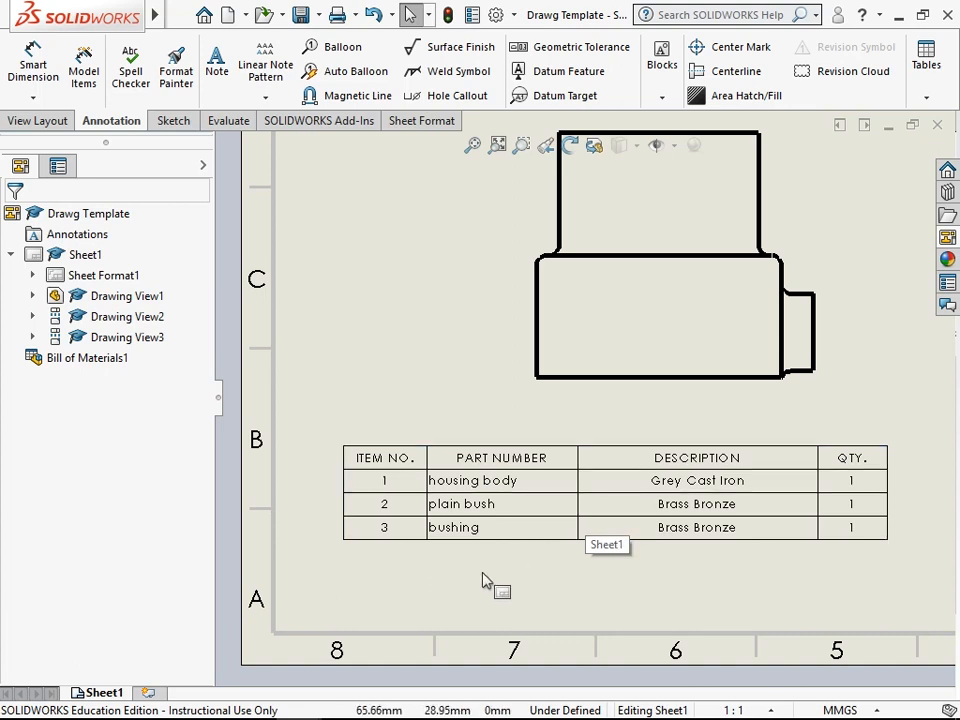
scroll(521, 574, down, 1)
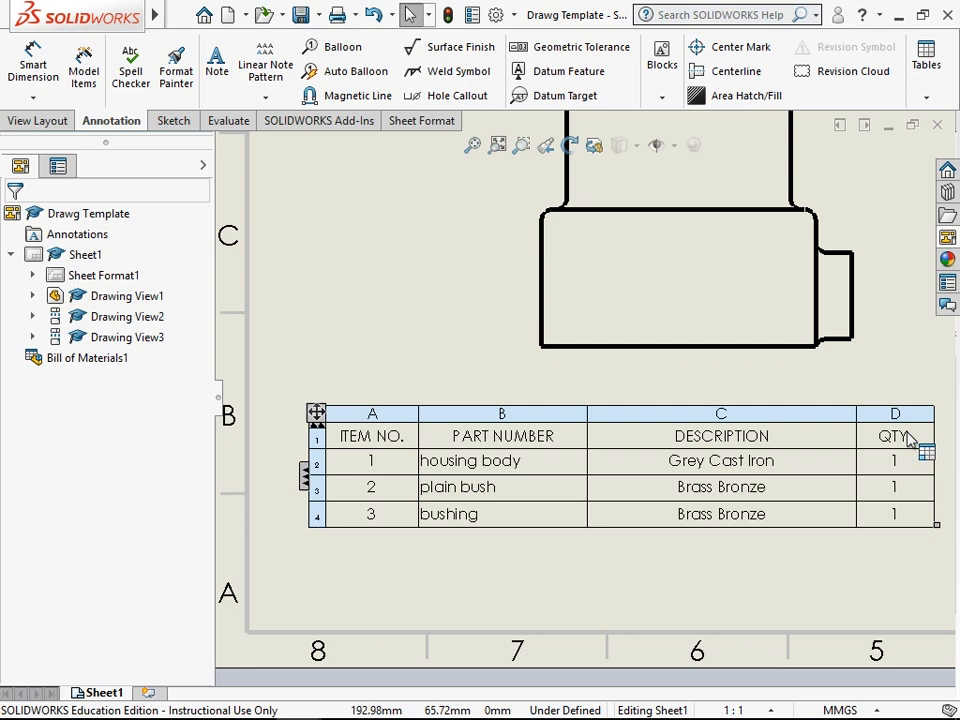
click(478, 440)
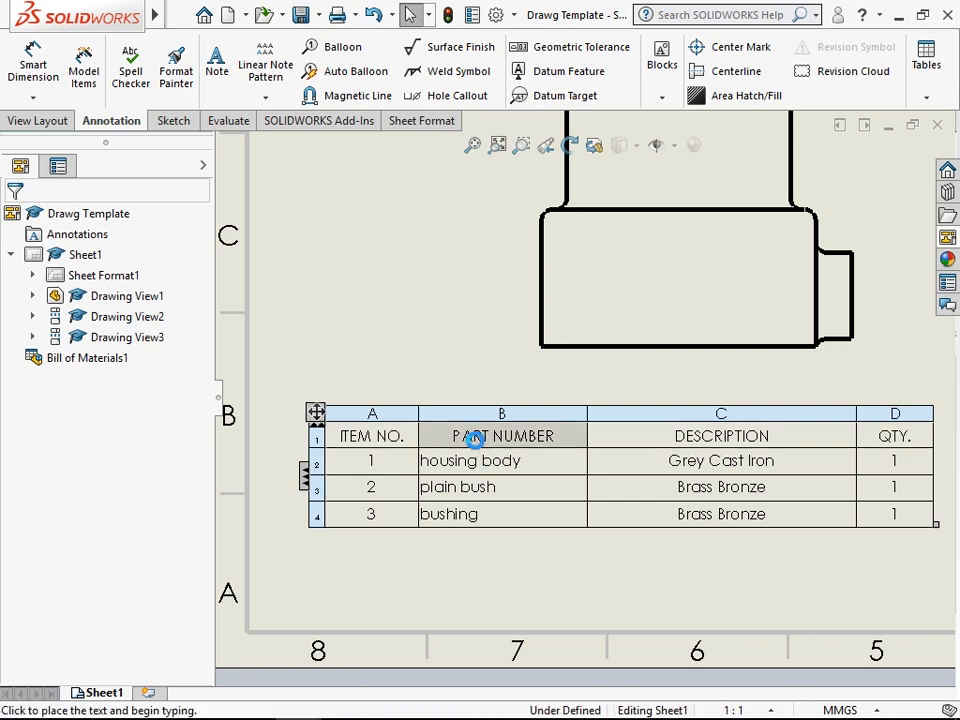
click(477, 440)
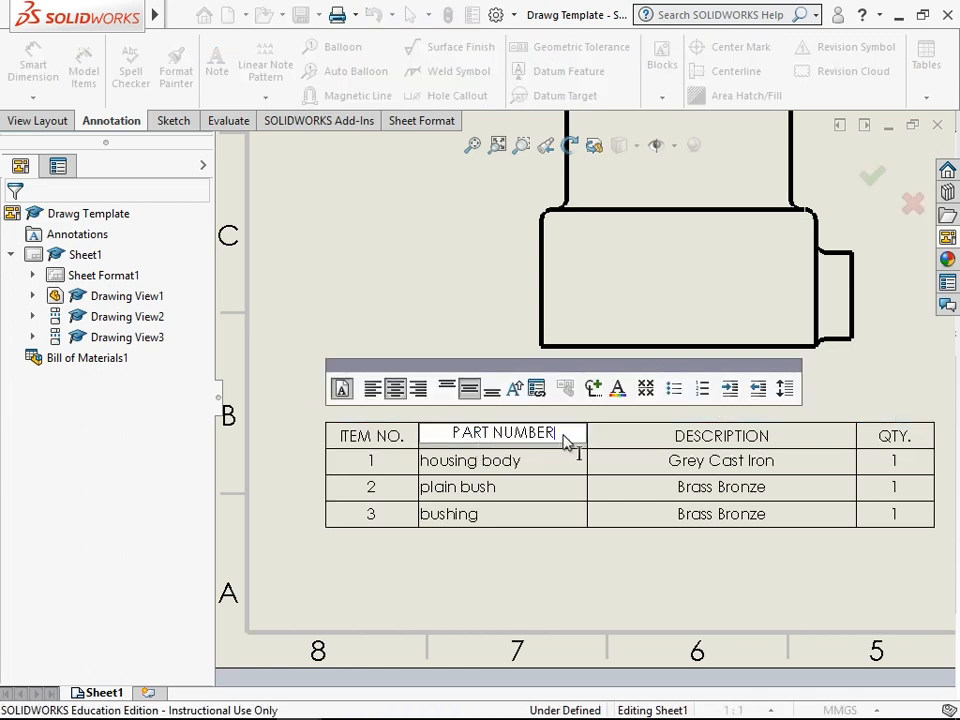
drag(552, 444, 453, 444)
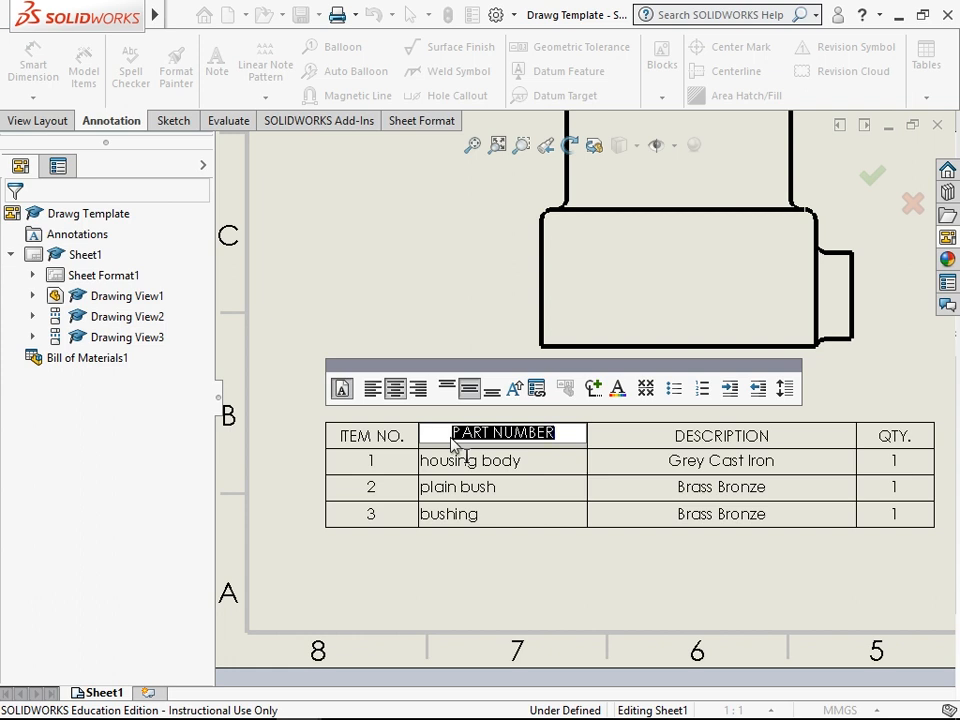
right_click(452, 445)
click(485, 476)
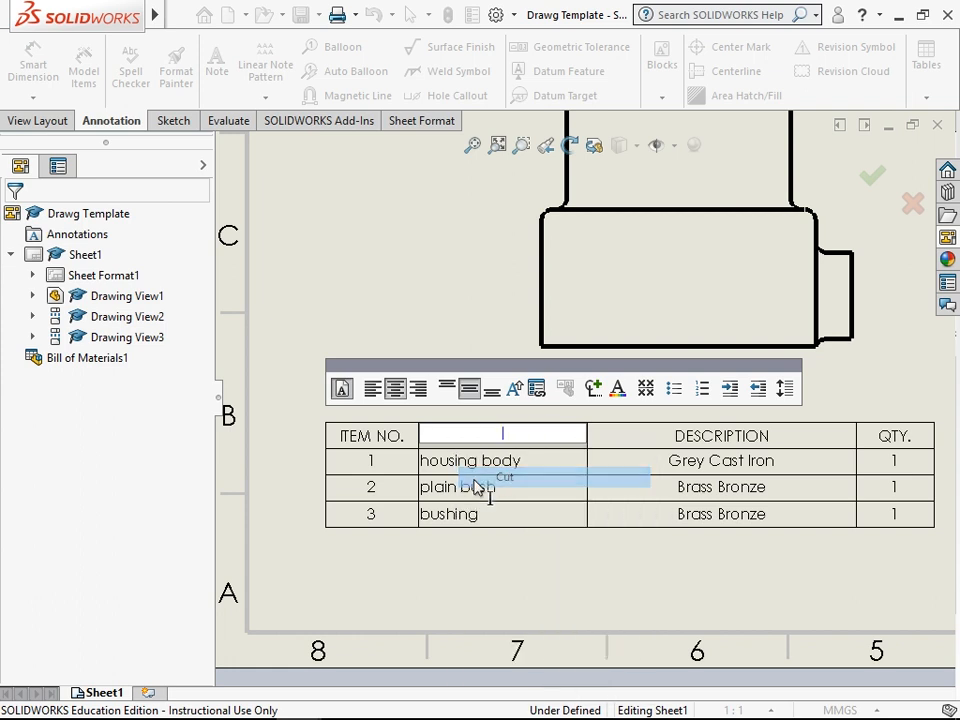
Replace the ITEM NO. header of the first Bill of Materials column with the cut text PART NUMBER.
click(382, 443)
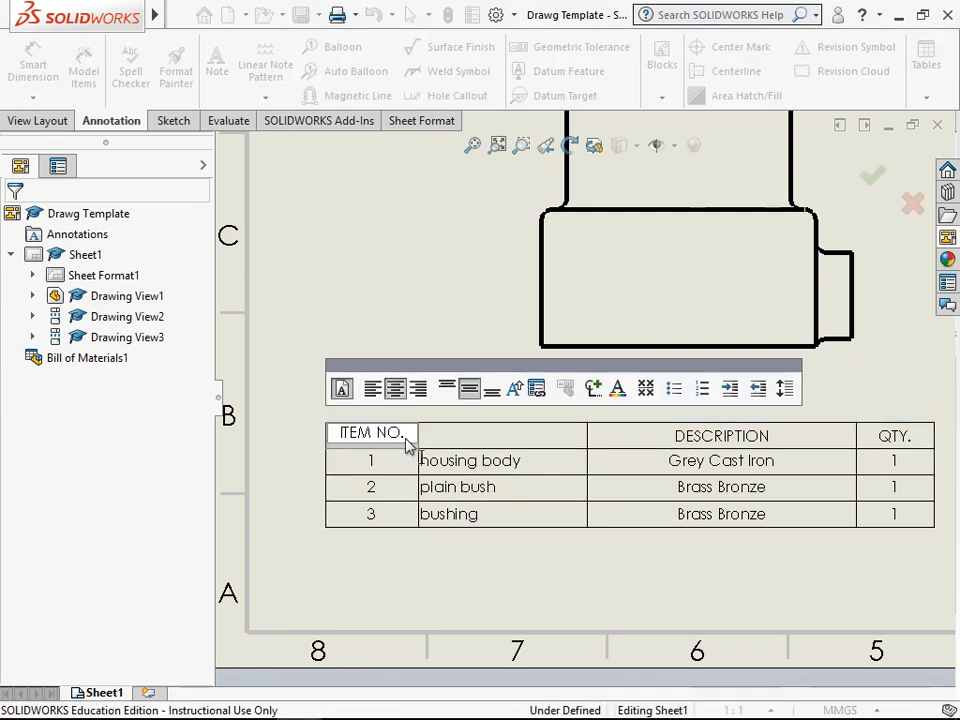
drag(407, 435, 331, 436)
right_click(372, 437)
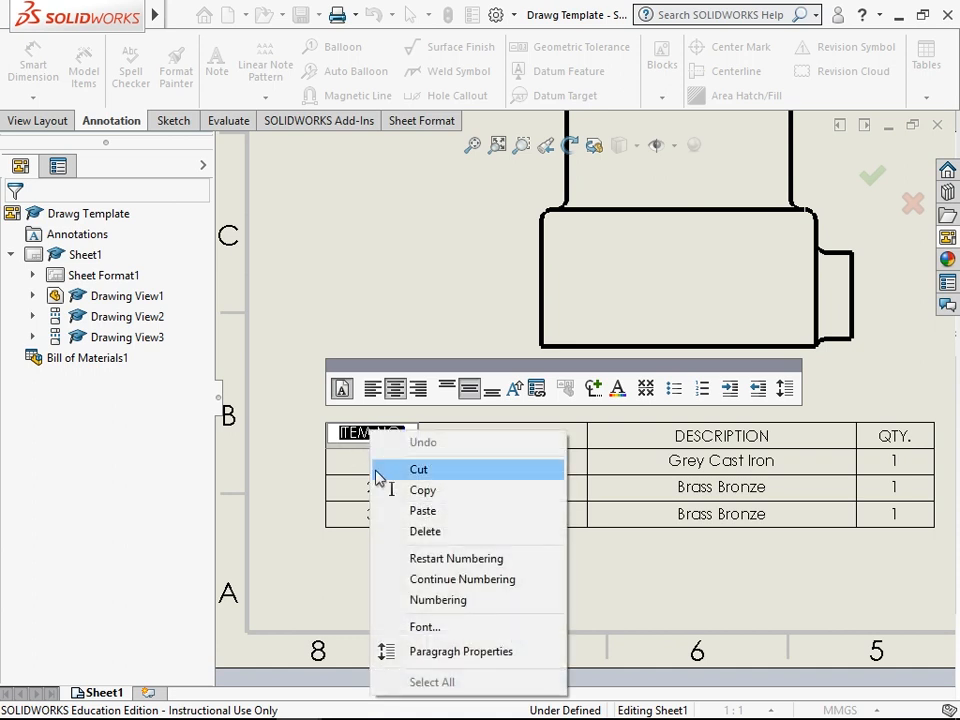
click(392, 510)
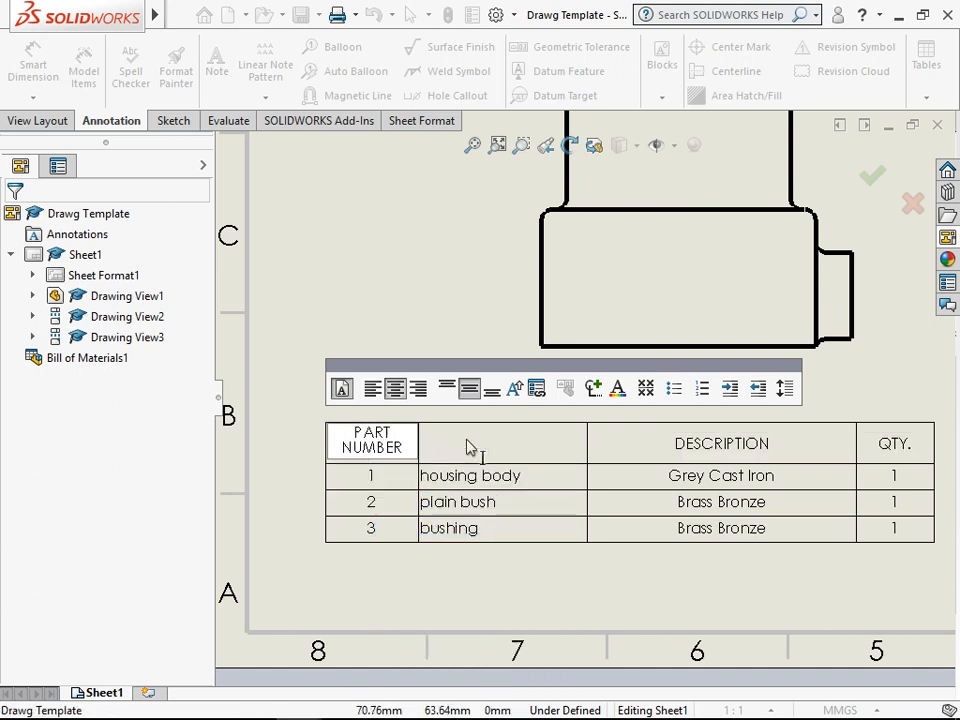
click(467, 446)
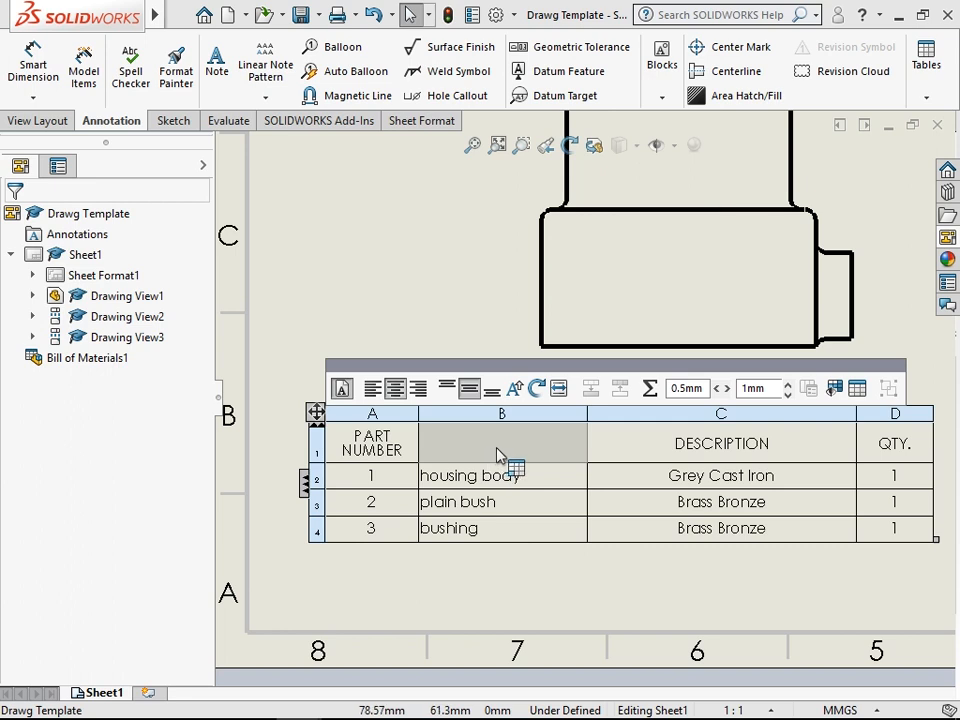
Cut the DESCRIPTION header text from the third column of the Bill of Materials.
double_click(683, 446)
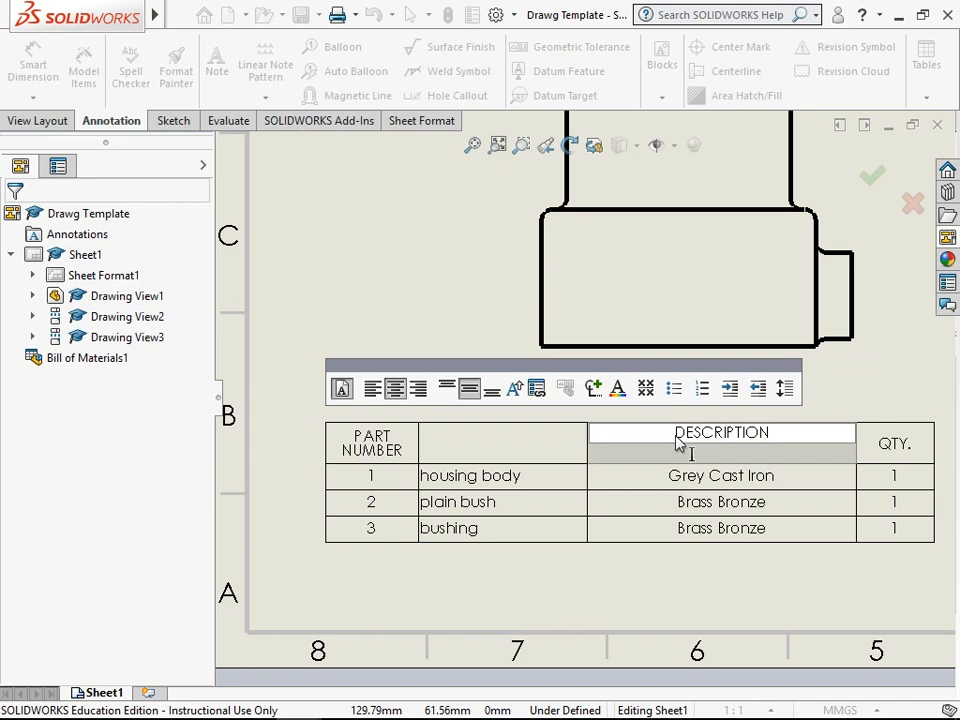
drag(781, 428, 552, 446)
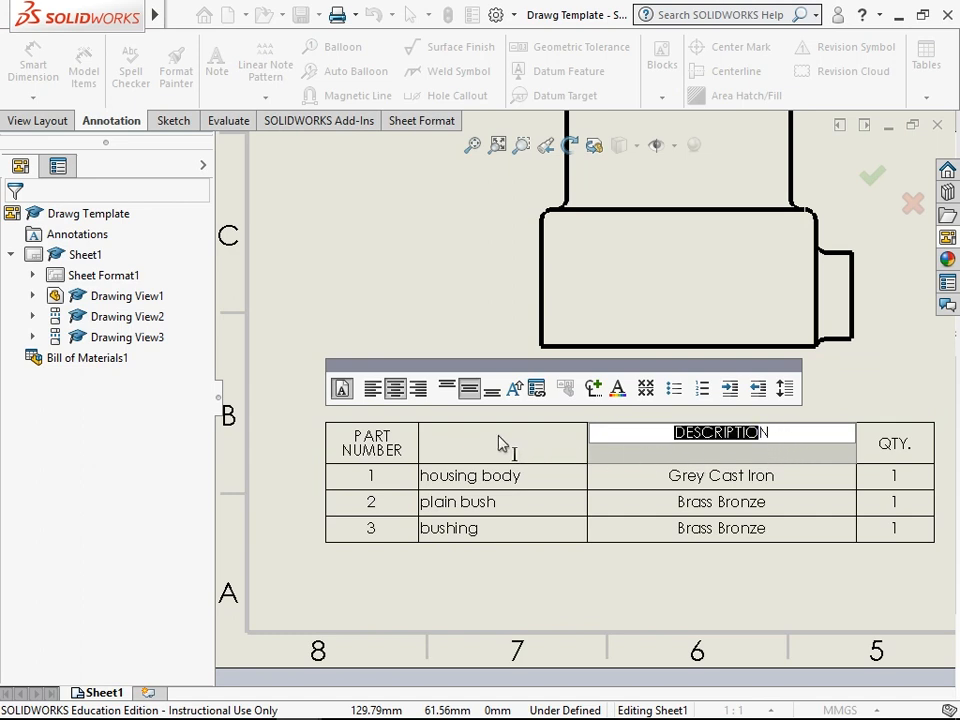
drag(793, 446, 672, 433)
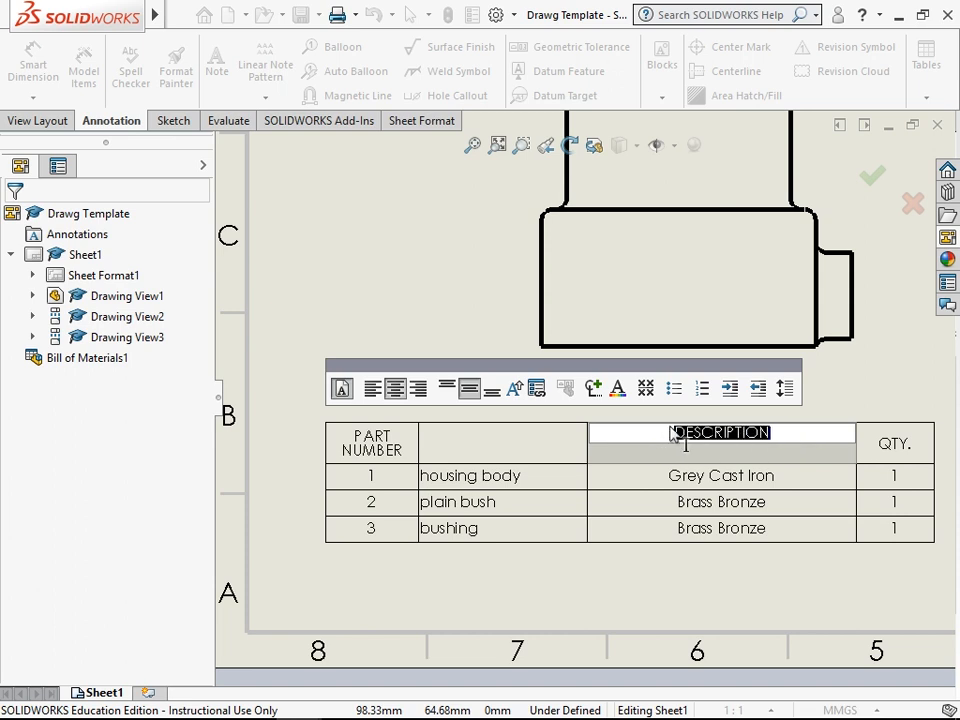
right_click(688, 436)
click(718, 477)
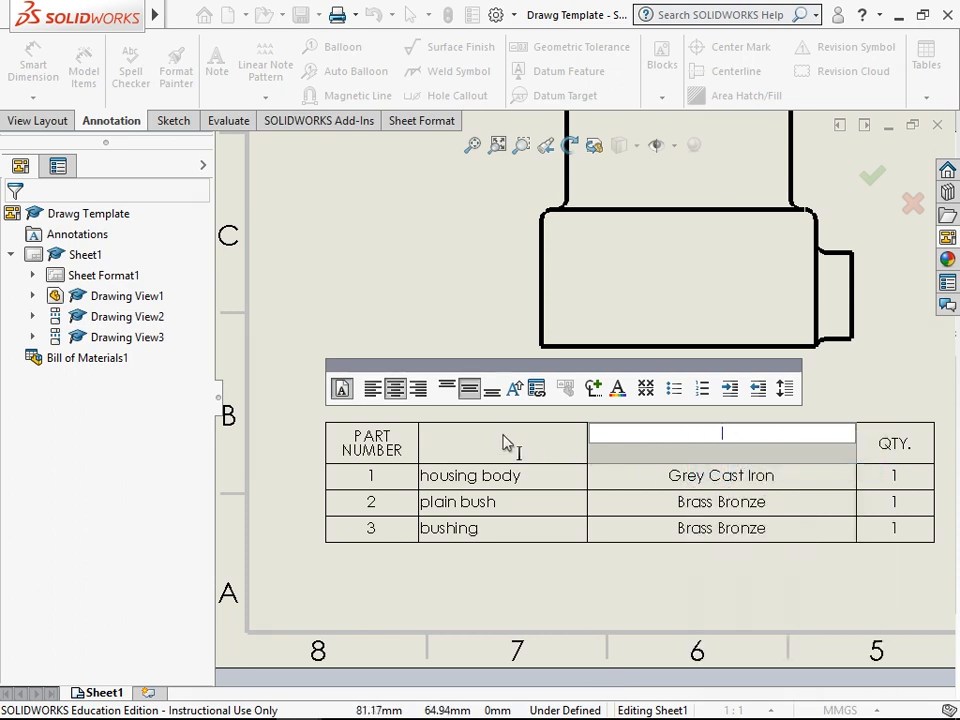
Paste the cut text DESCRIPTION into the empty header of the second Bill of Materials column.
double_click(498, 445)
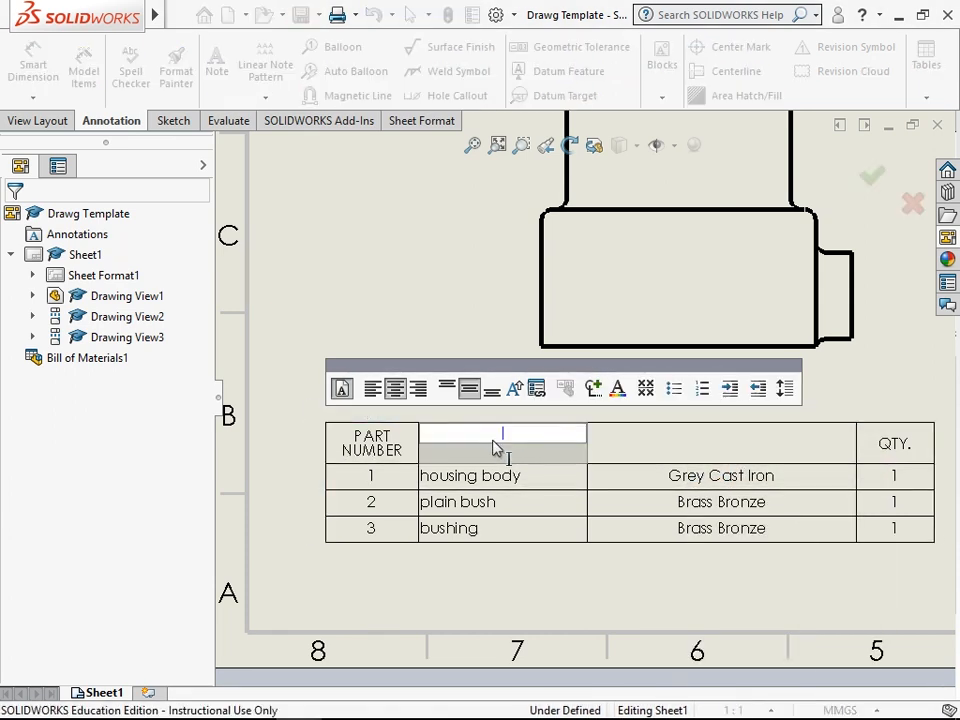
right_click(489, 445)
click(525, 518)
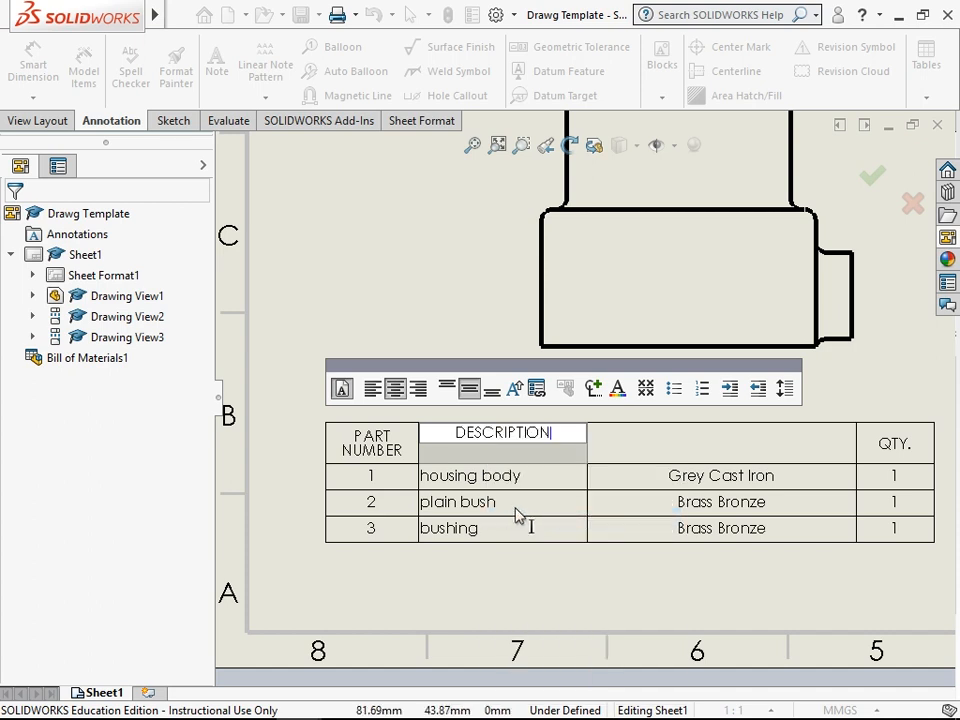
click(680, 460)
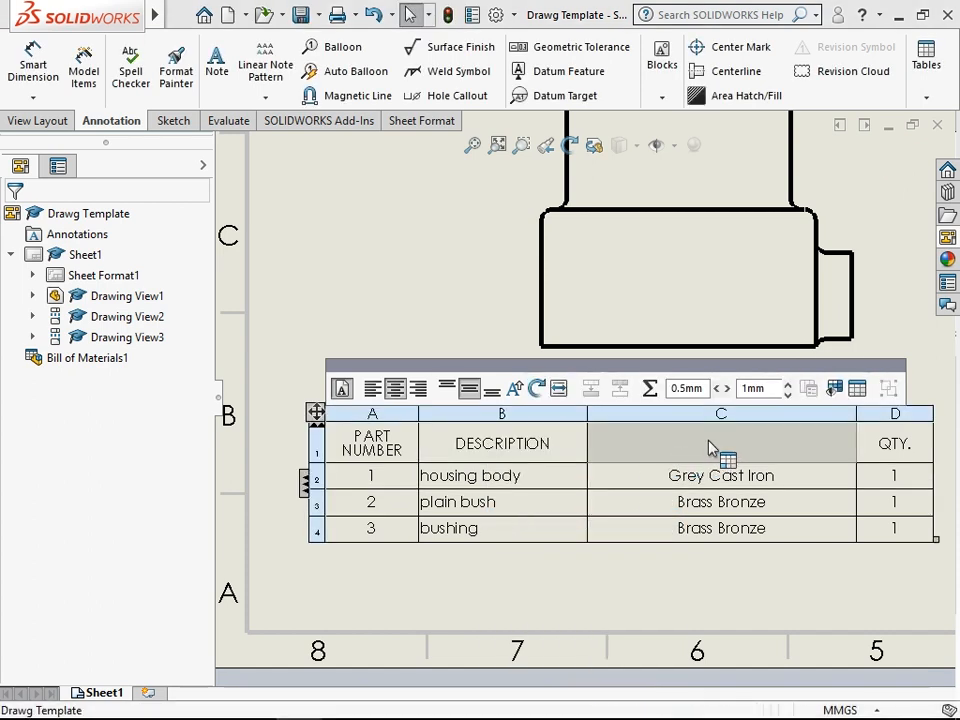
Enter MATERIAL as the header of the third Bill of Materials column.
double_click(707, 440)
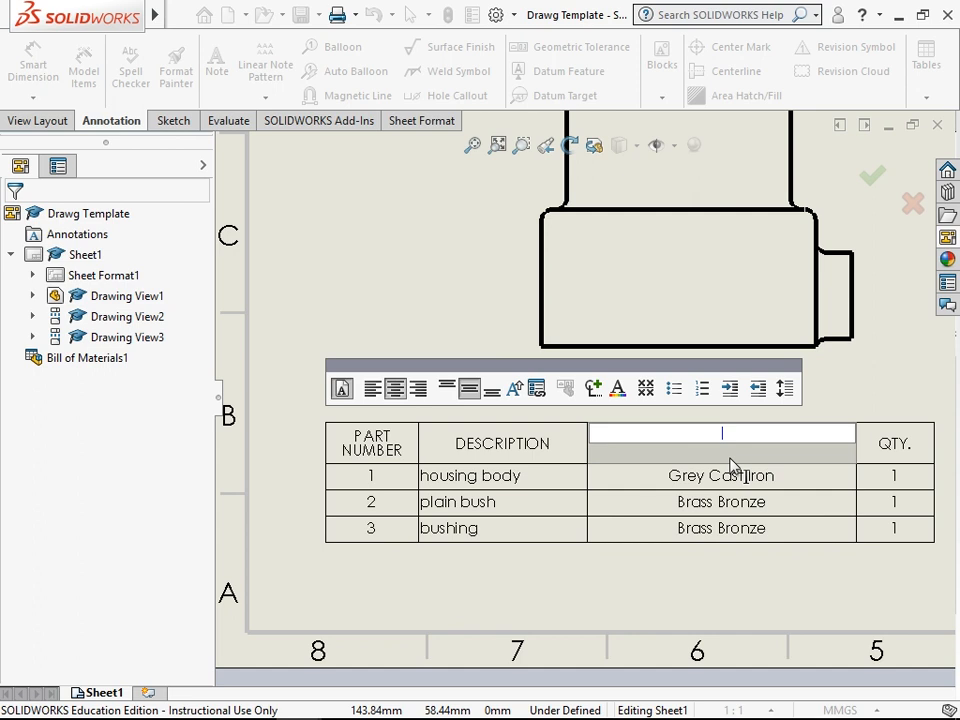
text(MATERIAL)
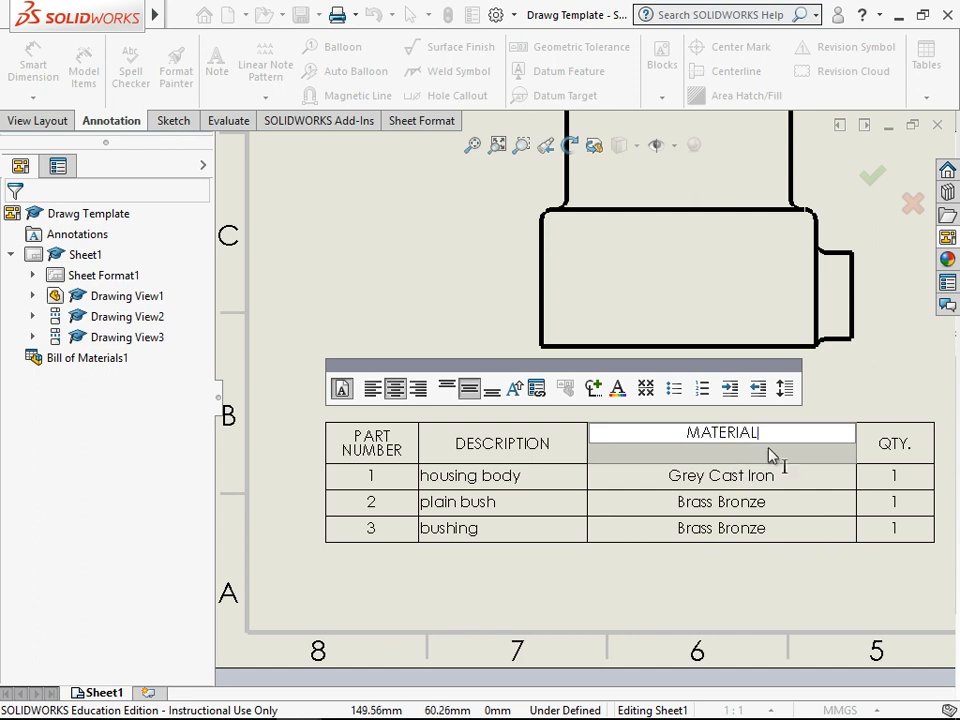
click(894, 455)
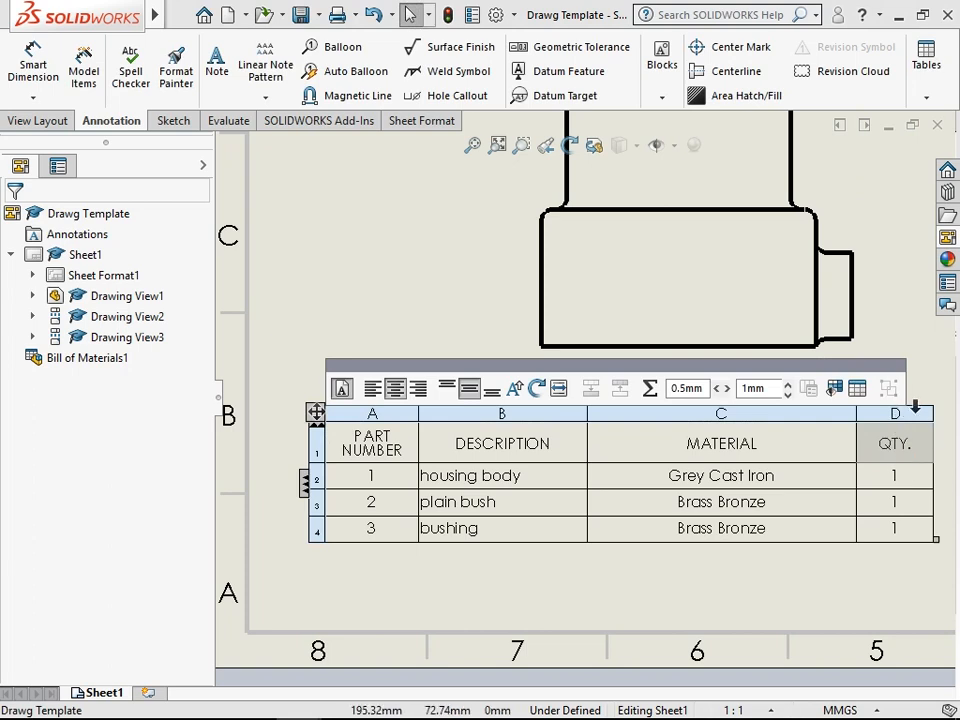
Move the QTY. column of the Bill of Materials between the PART NUMBER and DESCRIPTION columns.
click(915, 408)
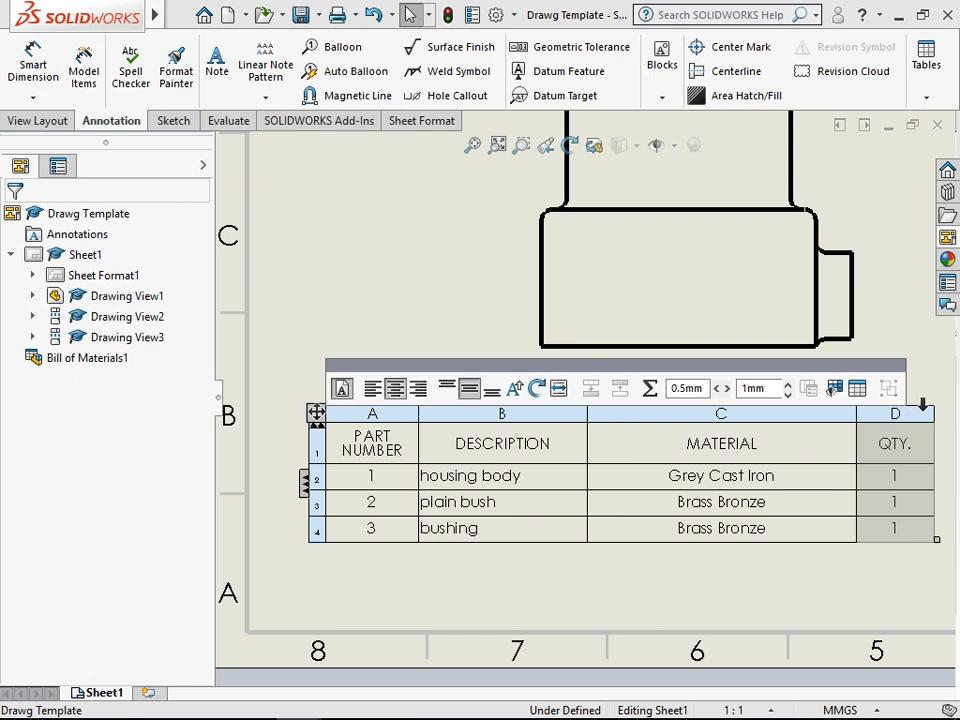
drag(887, 413, 424, 413)
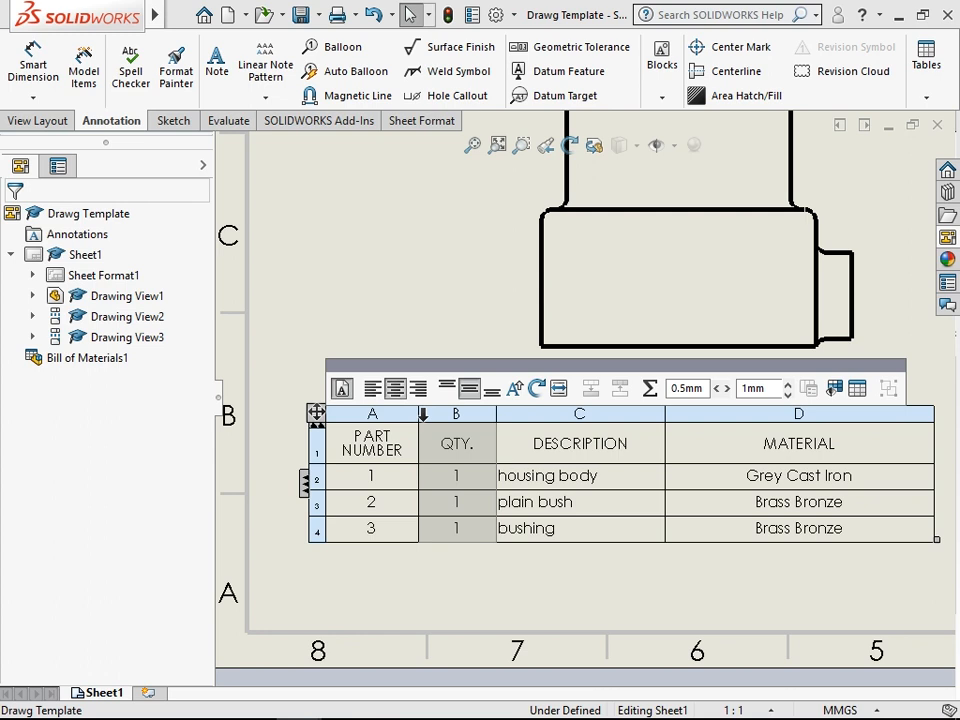
click(492, 605)
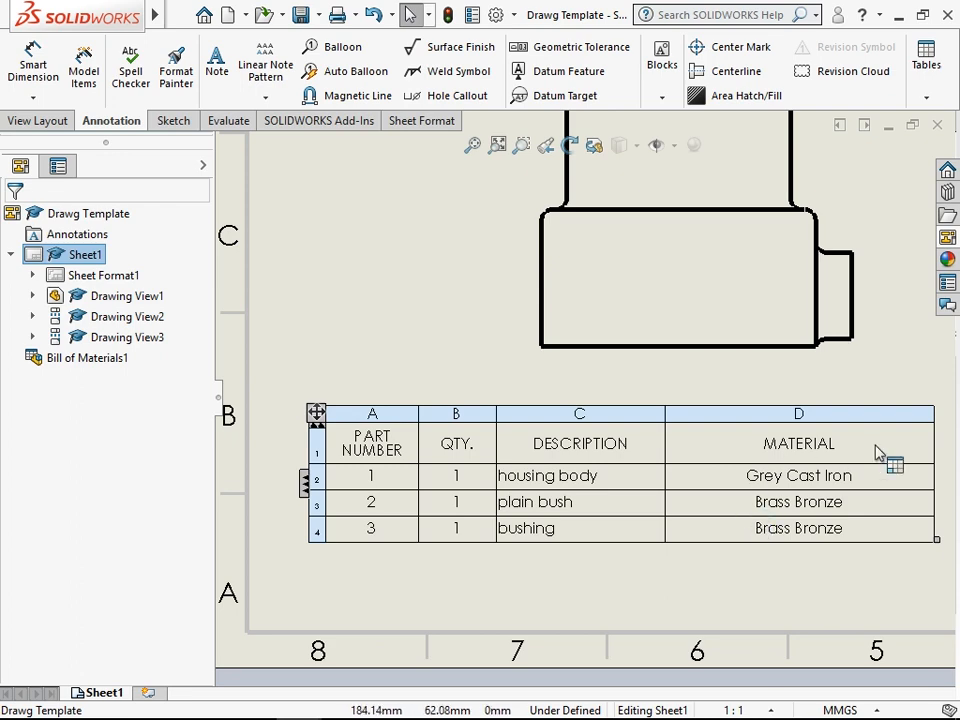
scroll(865, 422, up, 2)
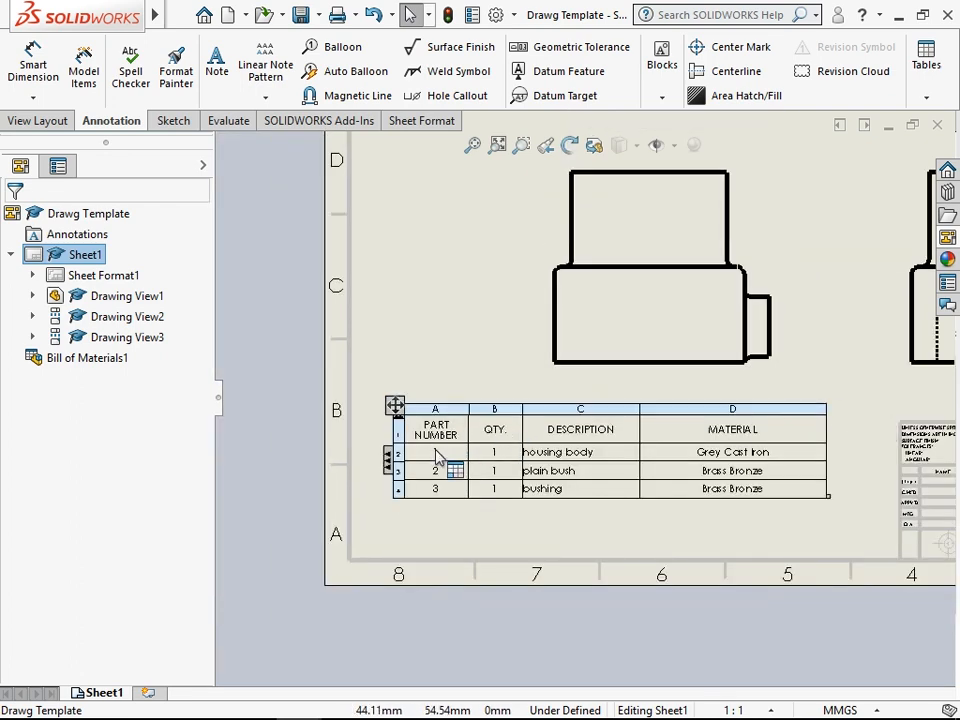
click(472, 146)
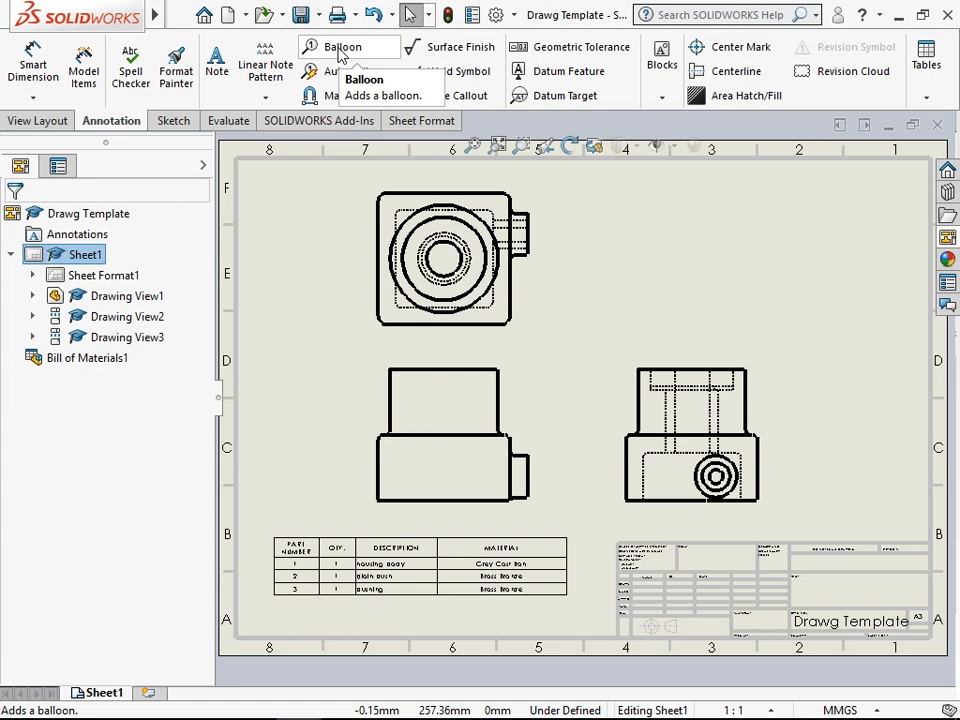
Sketch a closed spline on the front view around the upper cylinder and the upper part of the base.
click(170, 121)
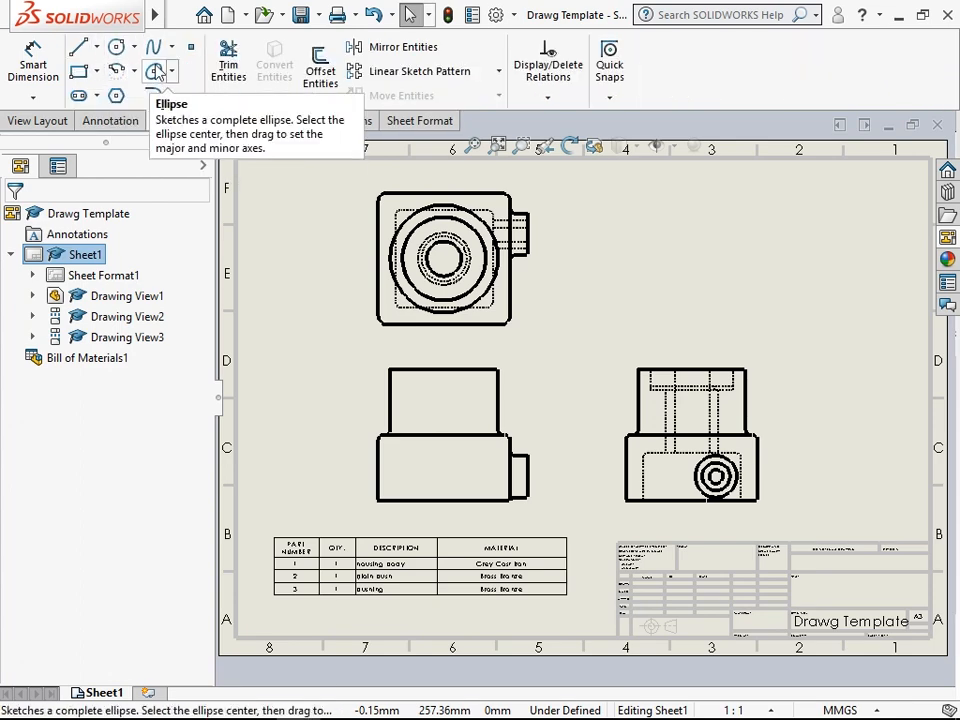
click(153, 47)
click(369, 368)
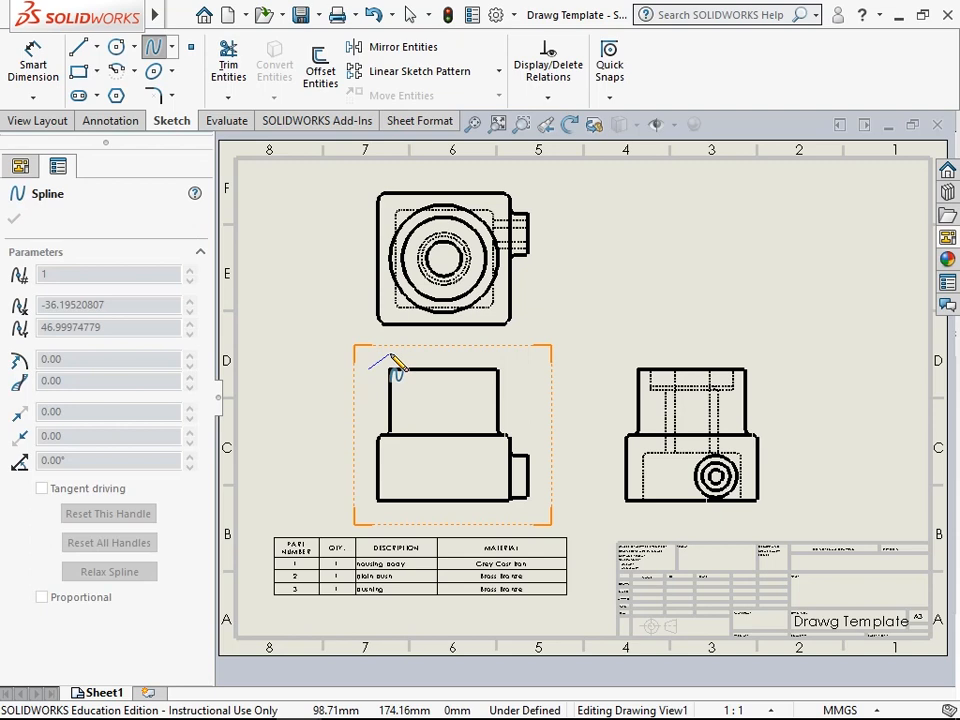
click(507, 354)
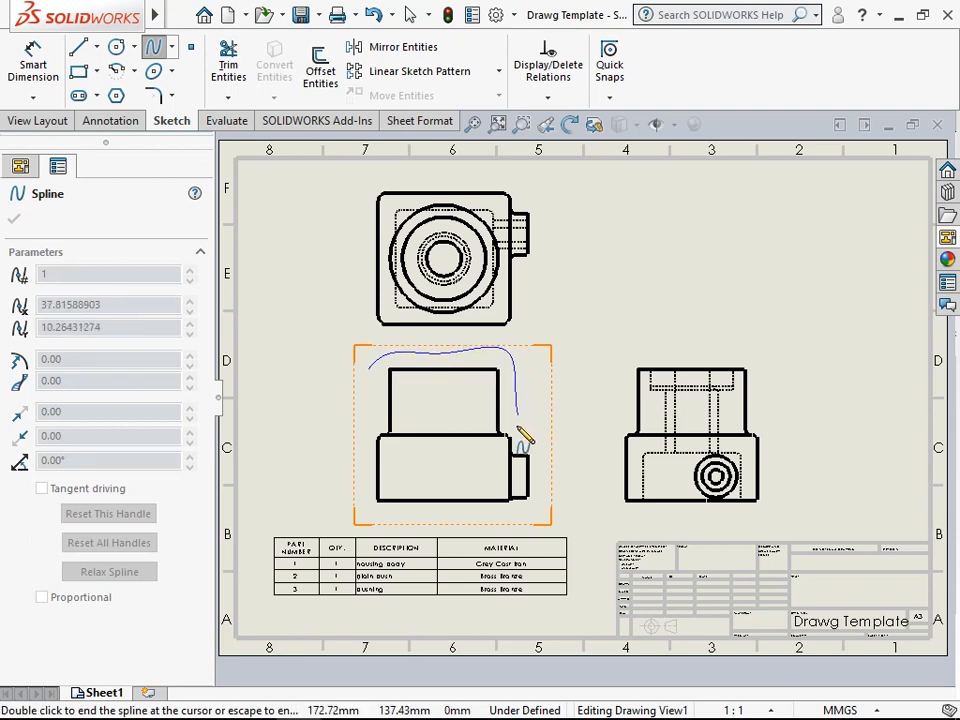
click(520, 428)
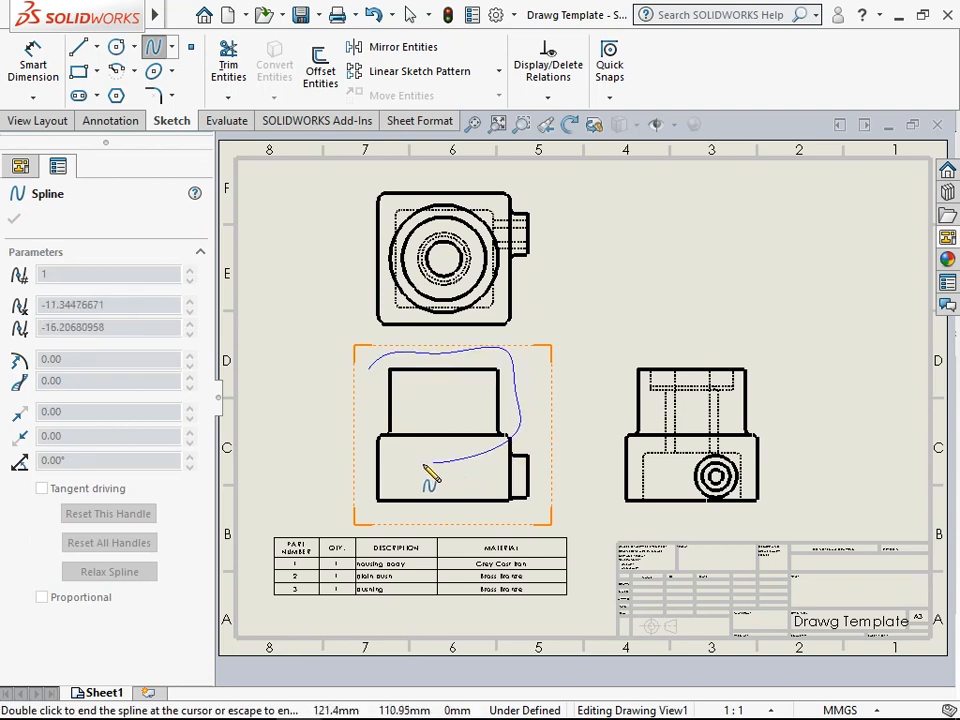
click(368, 440)
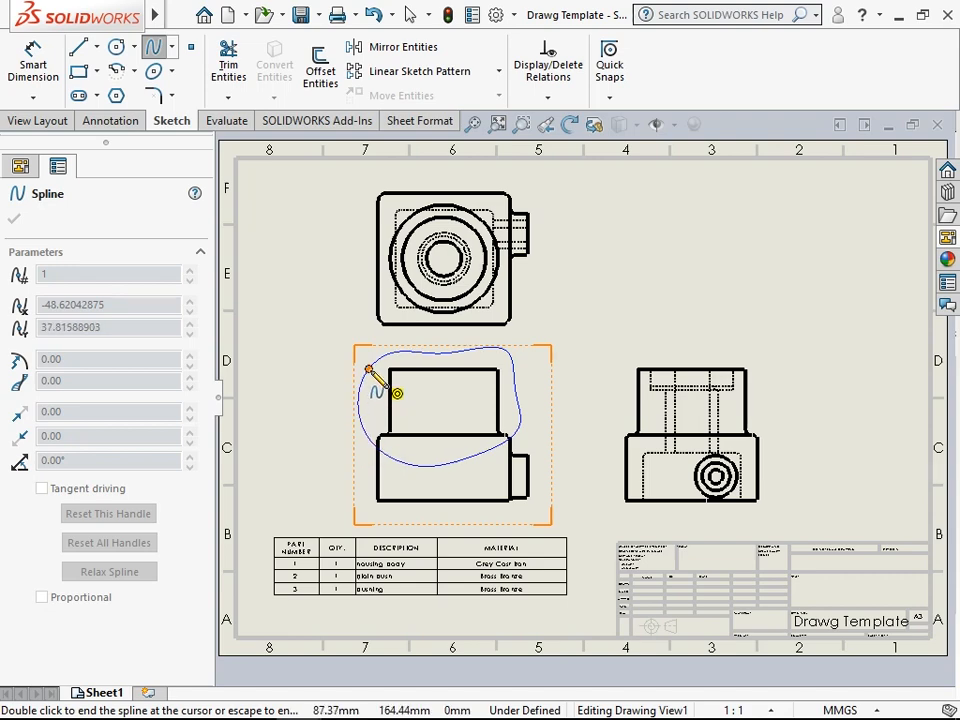
click(369, 369)
right_click(279, 289)
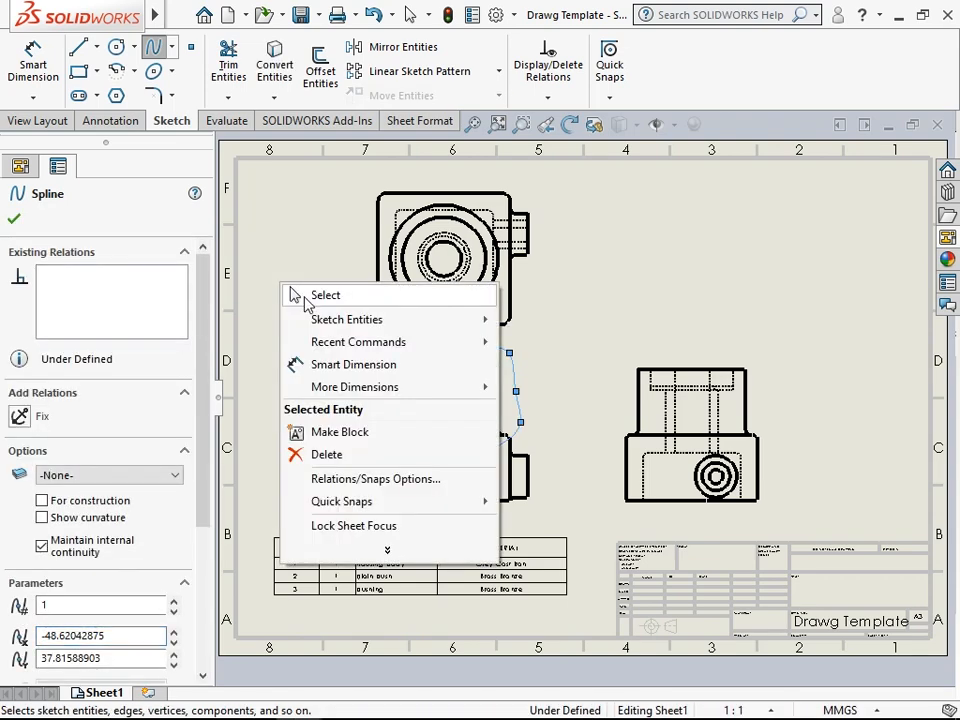
click(306, 296)
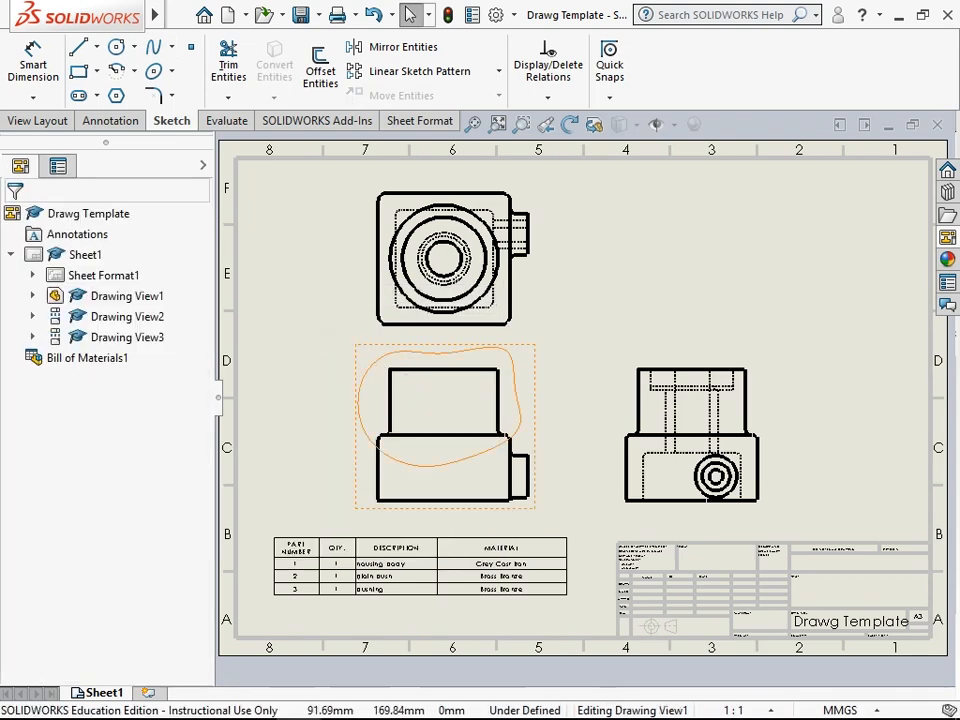
Create a previewed broken-out section from the closed spline, excluding no components, with its depth set by a circular edge in the top view.
click(367, 370)
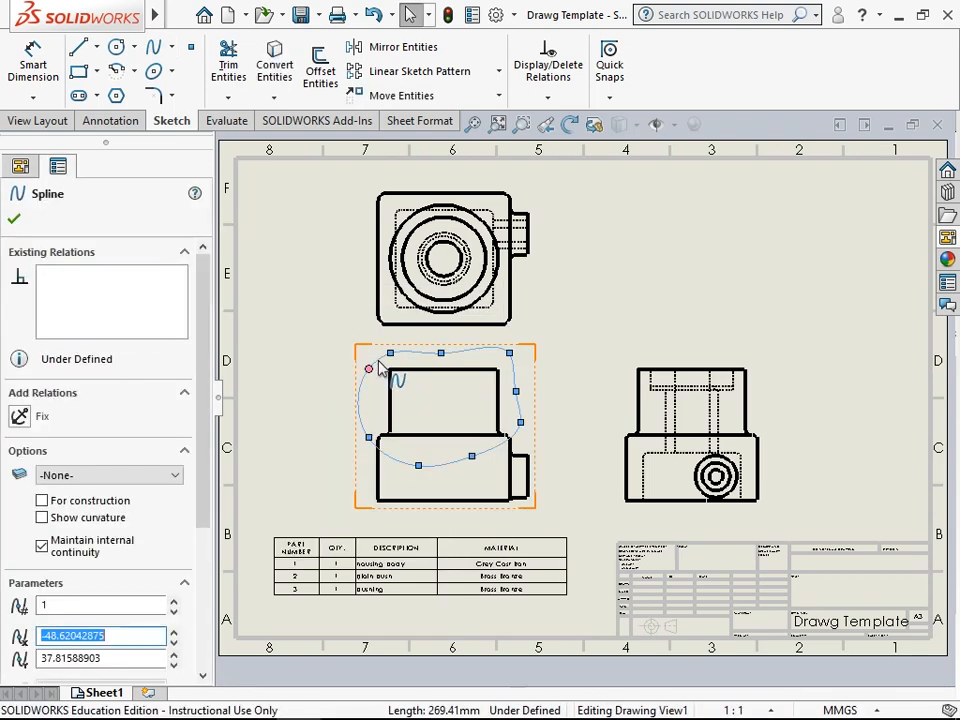
click(45, 121)
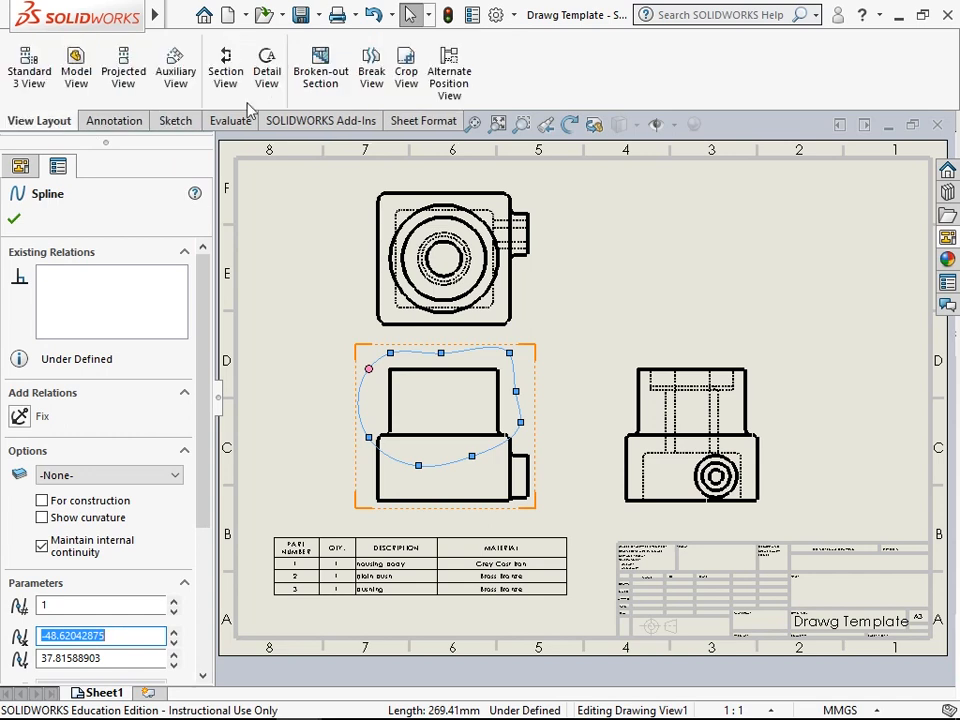
click(313, 82)
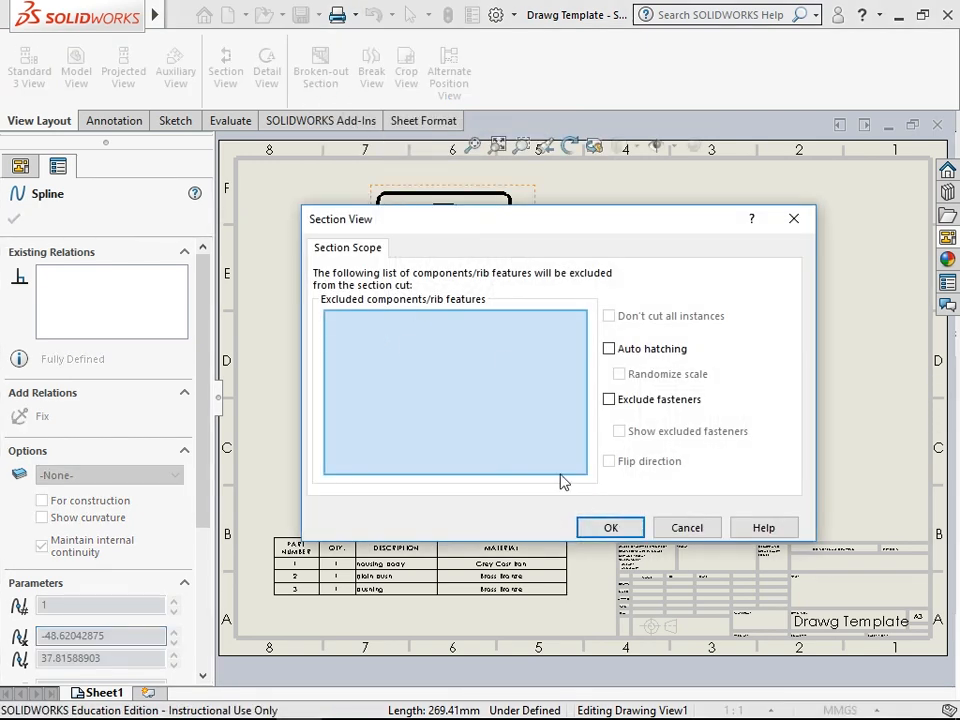
click(607, 528)
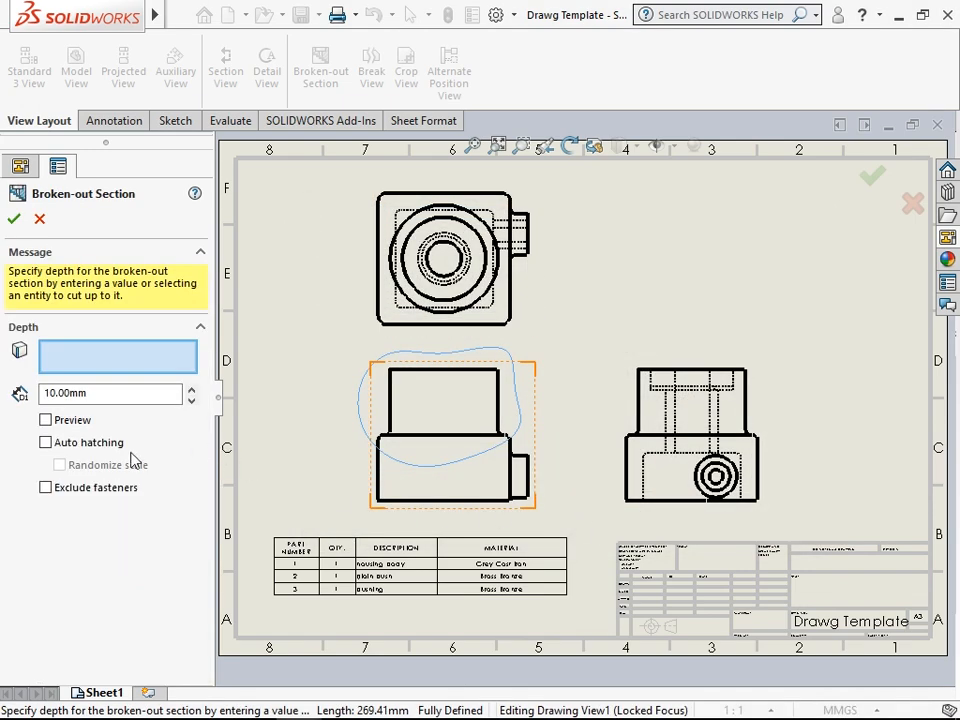
click(46, 421)
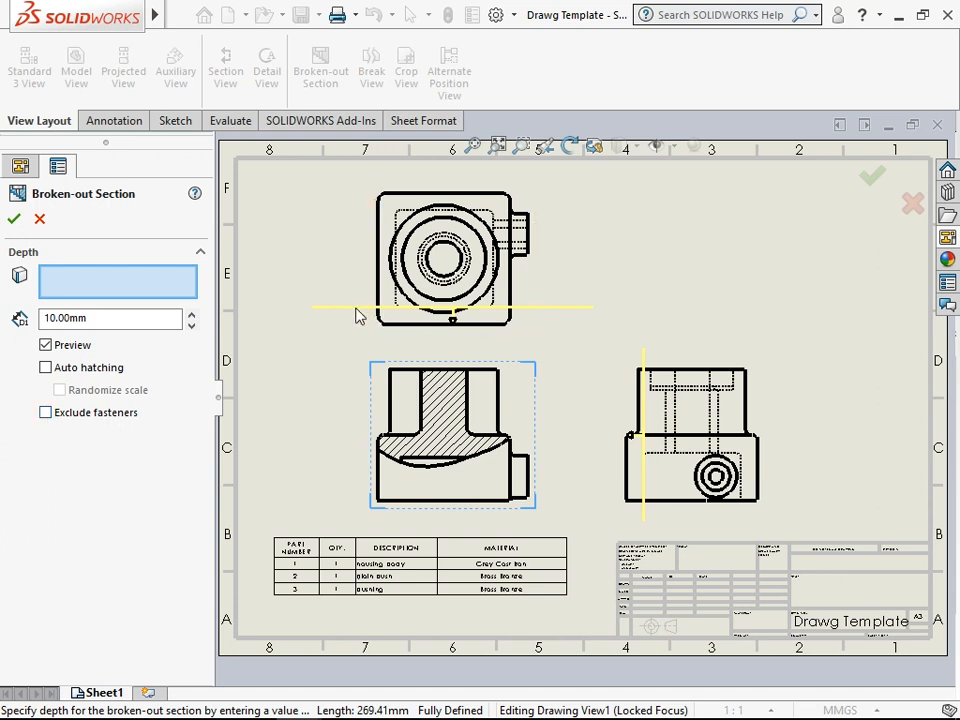
click(410, 251)
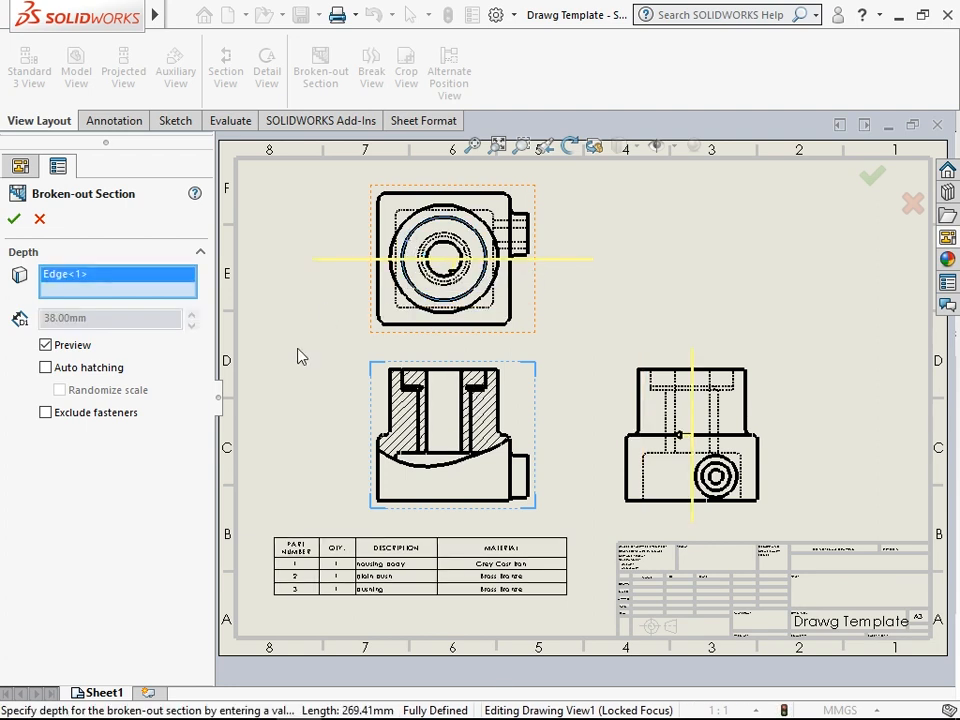
click(13, 220)
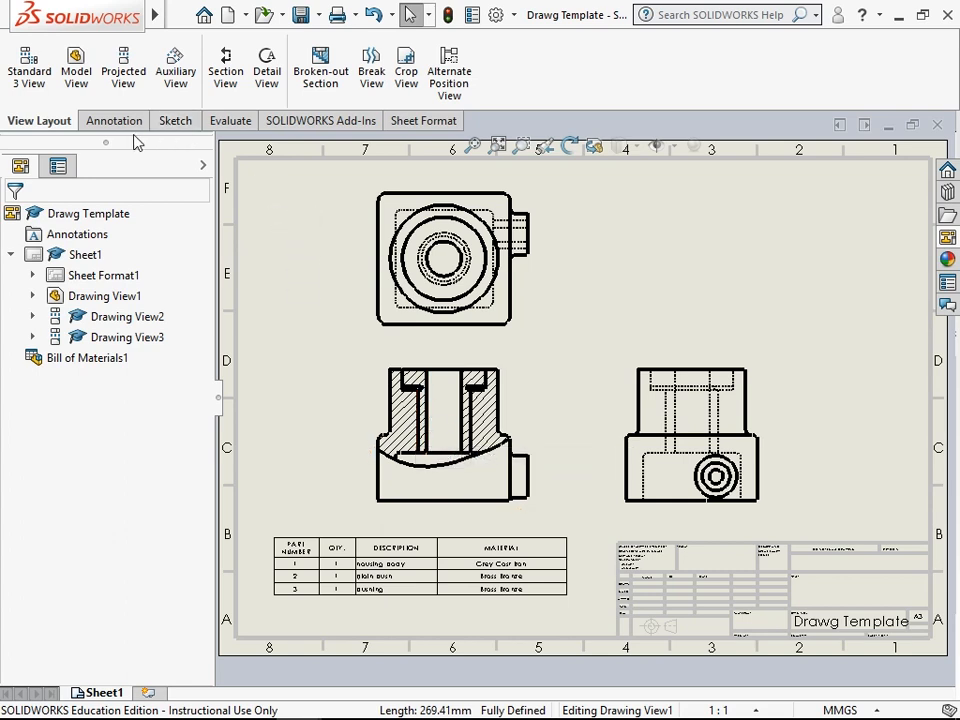
Sketch a circle of about 18 mm radius around the small side boss in the front view.
click(176, 123)
click(116, 46)
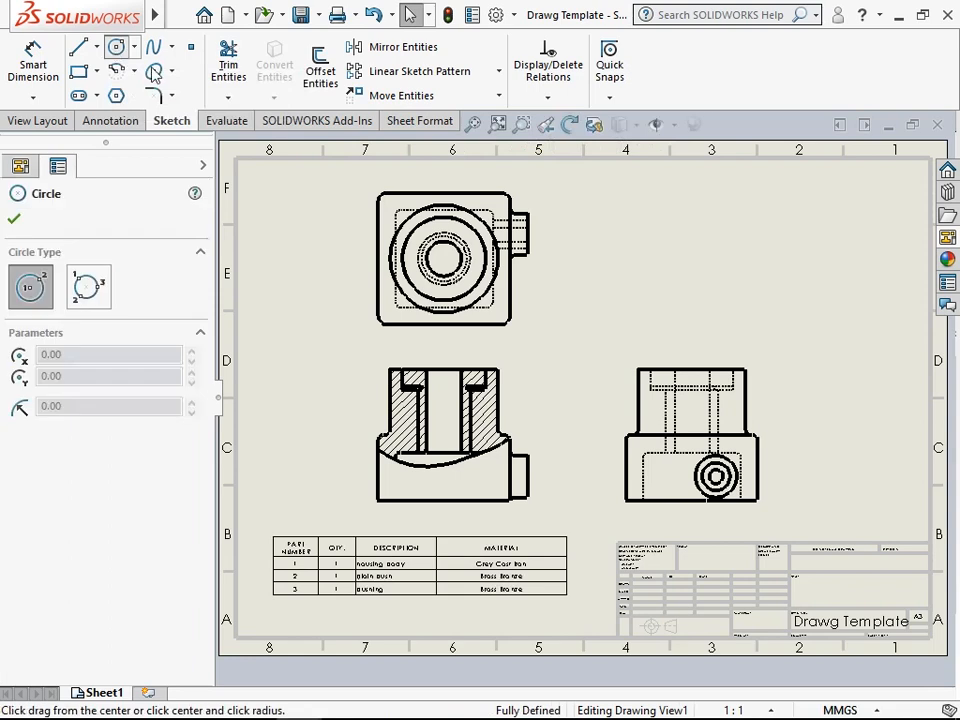
click(517, 477)
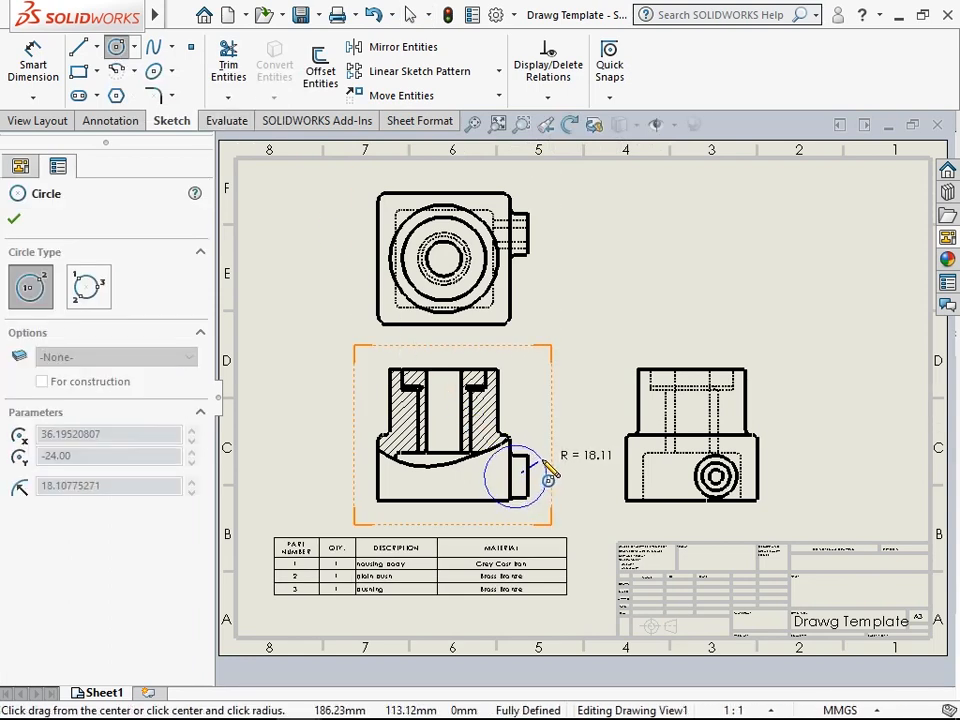
click(550, 463)
click(20, 166)
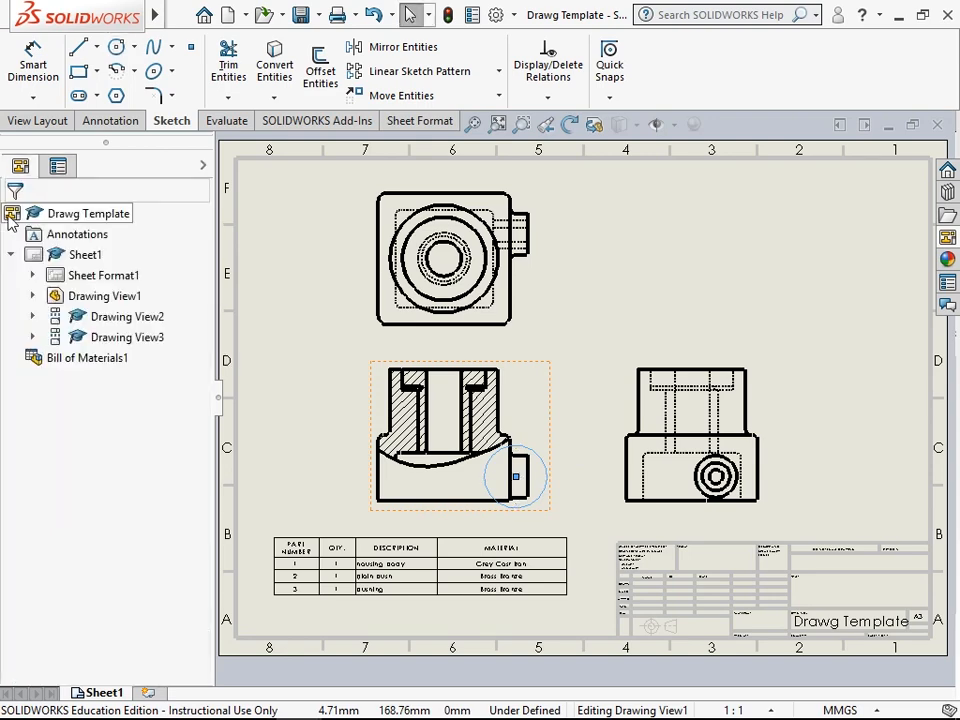
click(33, 97)
click(279, 167)
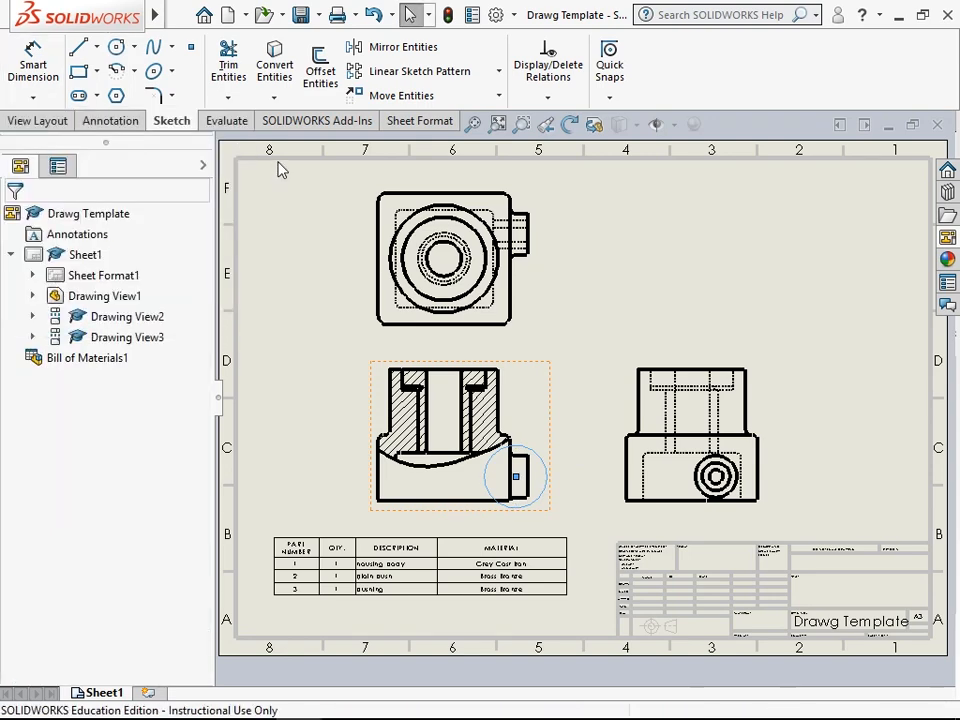
Create a previewed broken-out section from the boss circle, excluding no components, with its depth set by the boss's circular edge in the side view.
click(57, 122)
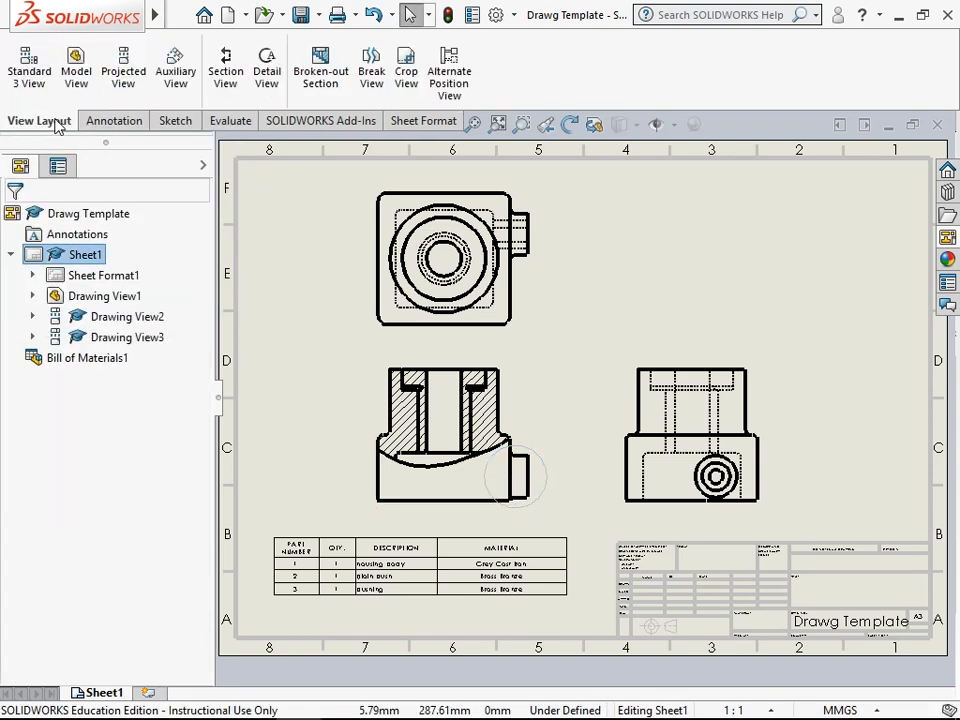
click(545, 465)
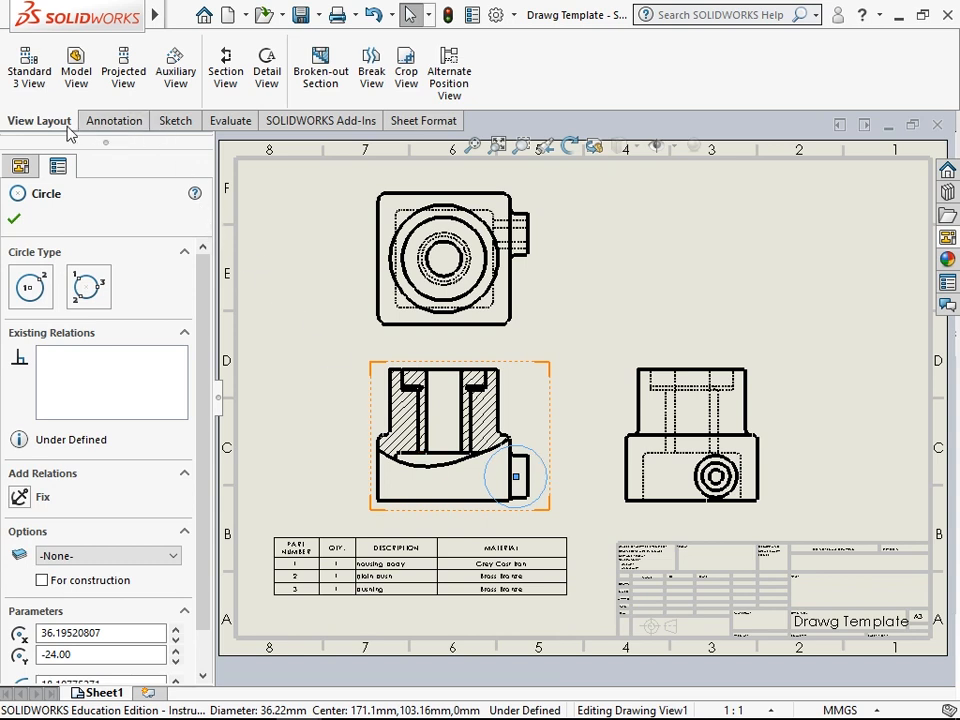
click(337, 95)
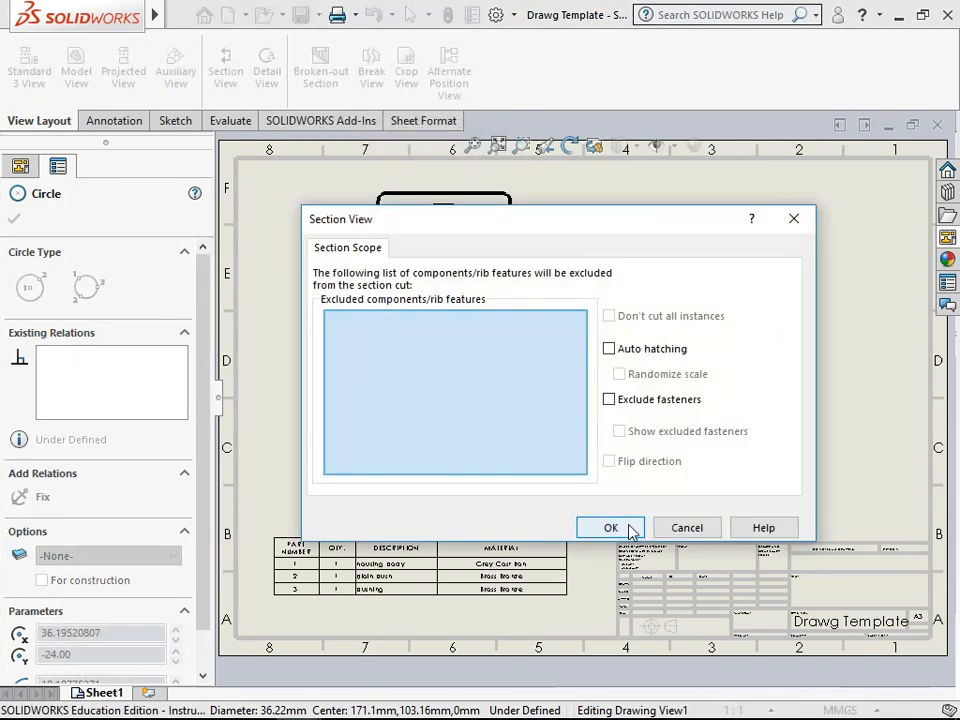
click(630, 528)
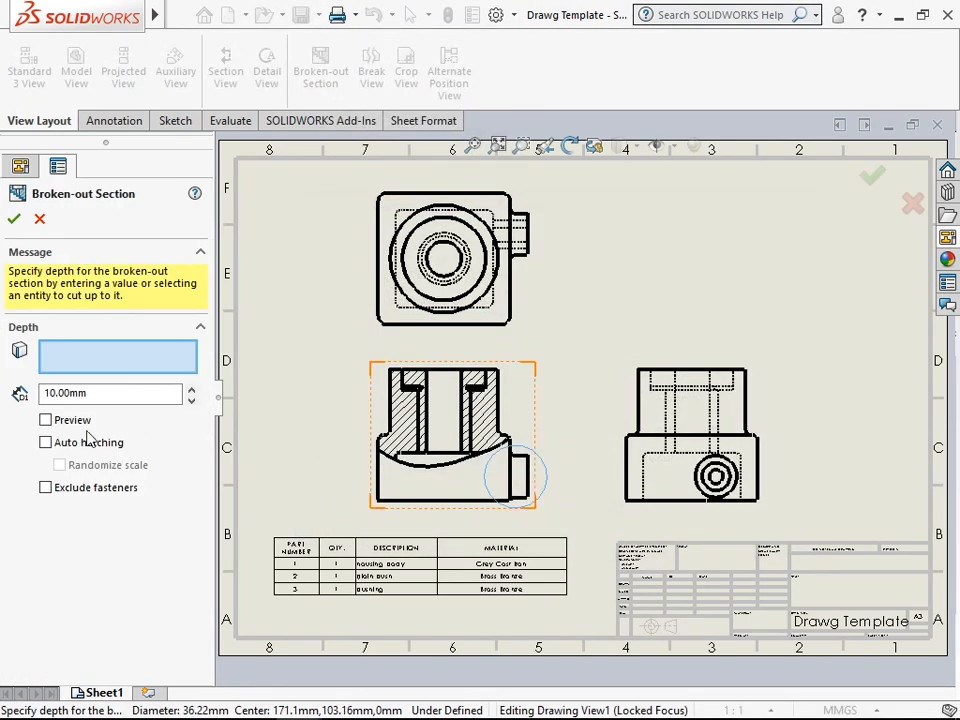
click(46, 420)
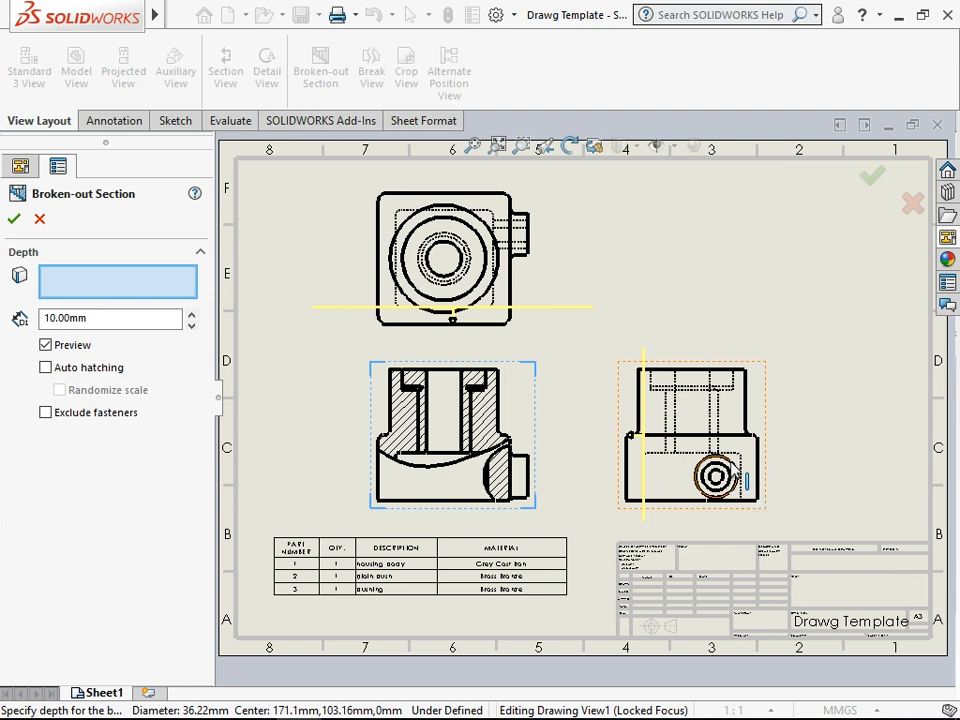
click(736, 470)
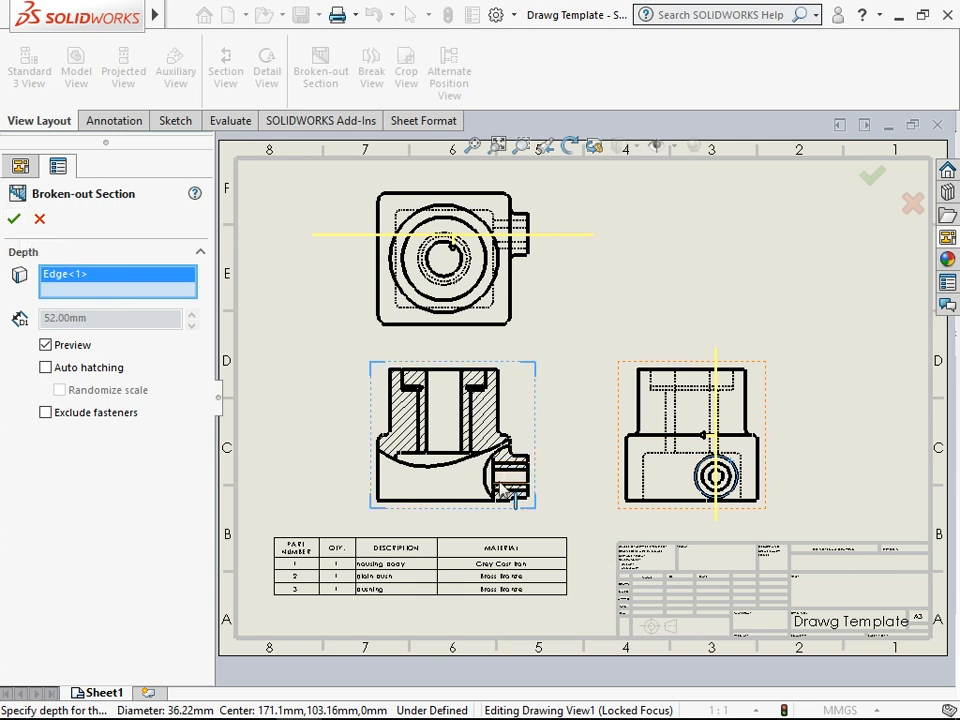
click(14, 220)
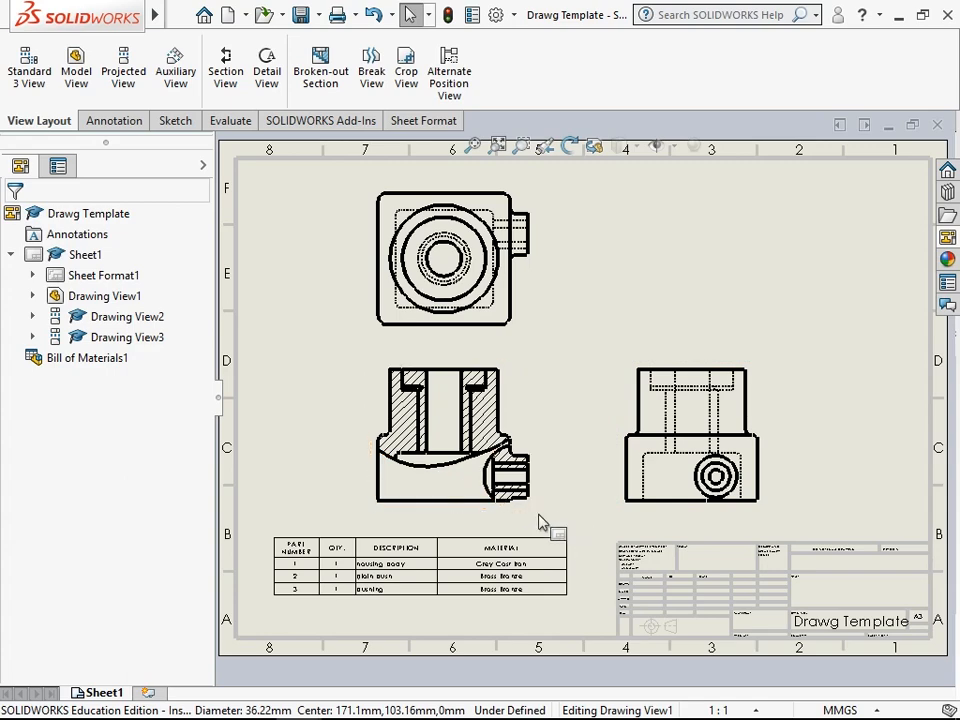
Turn off the material crosshatch for the housing body in the upper broken-out section and apply the DIN 201 grey cast iron hatch.
scroll(465, 458, down, 5)
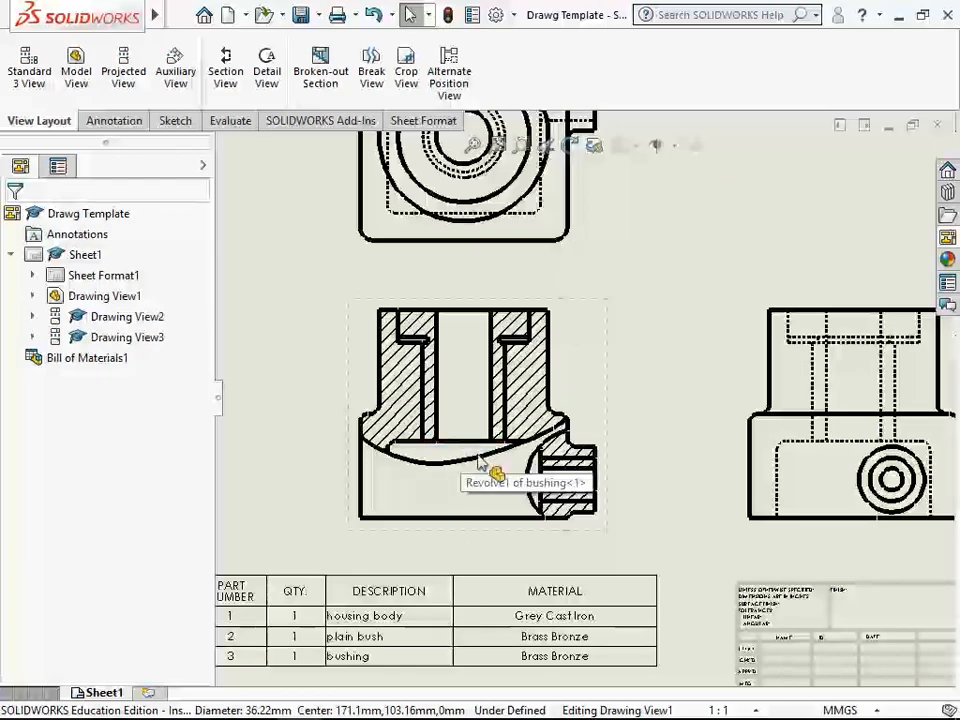
scroll(488, 462, down, 1)
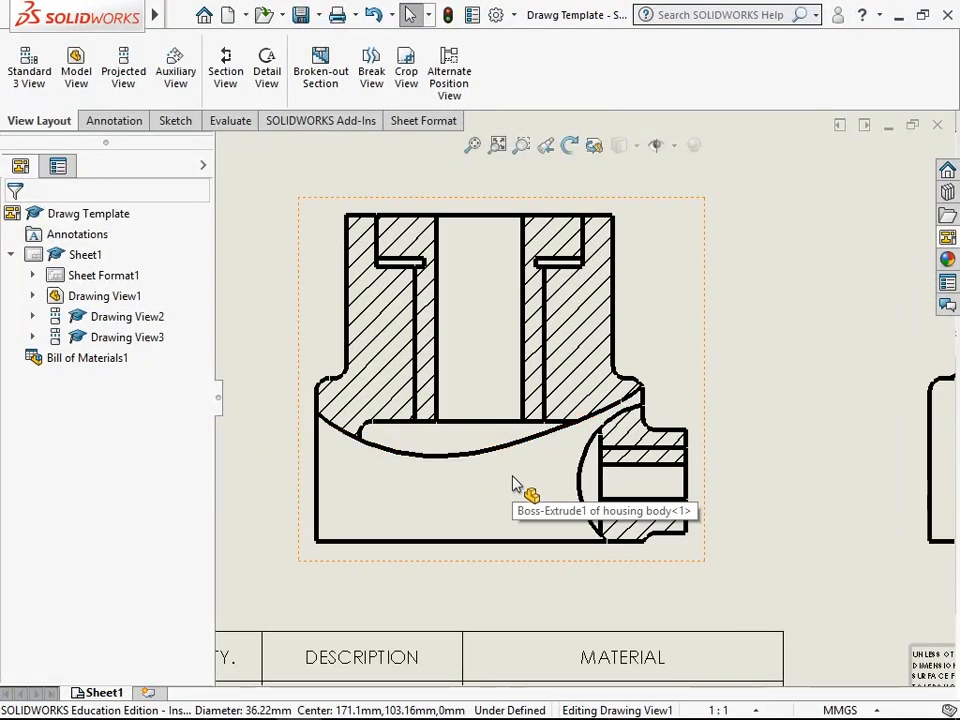
click(599, 338)
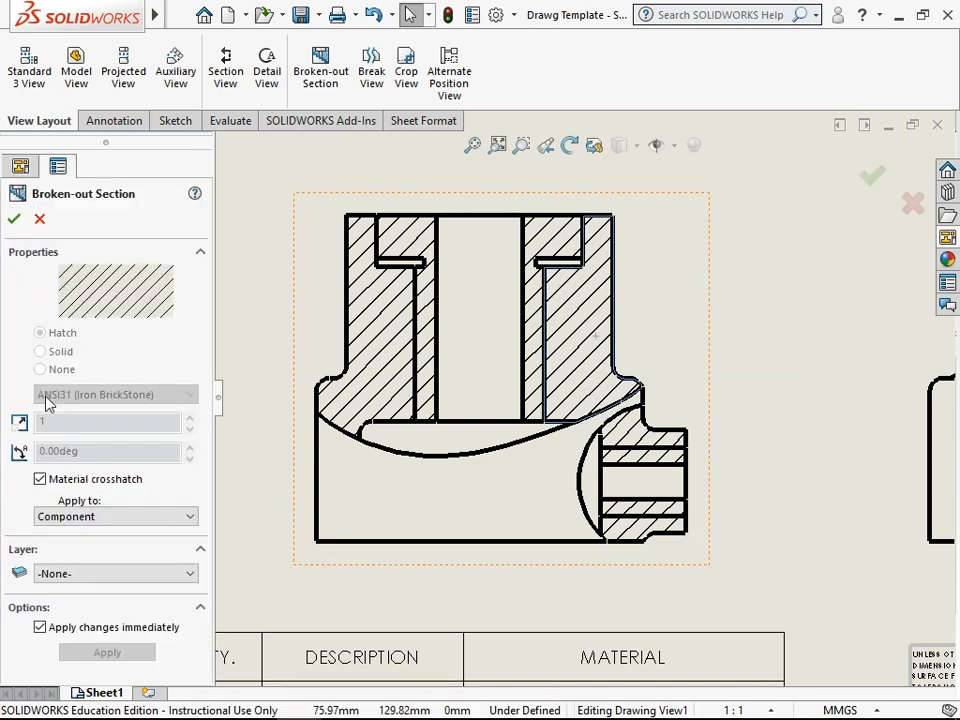
click(40, 480)
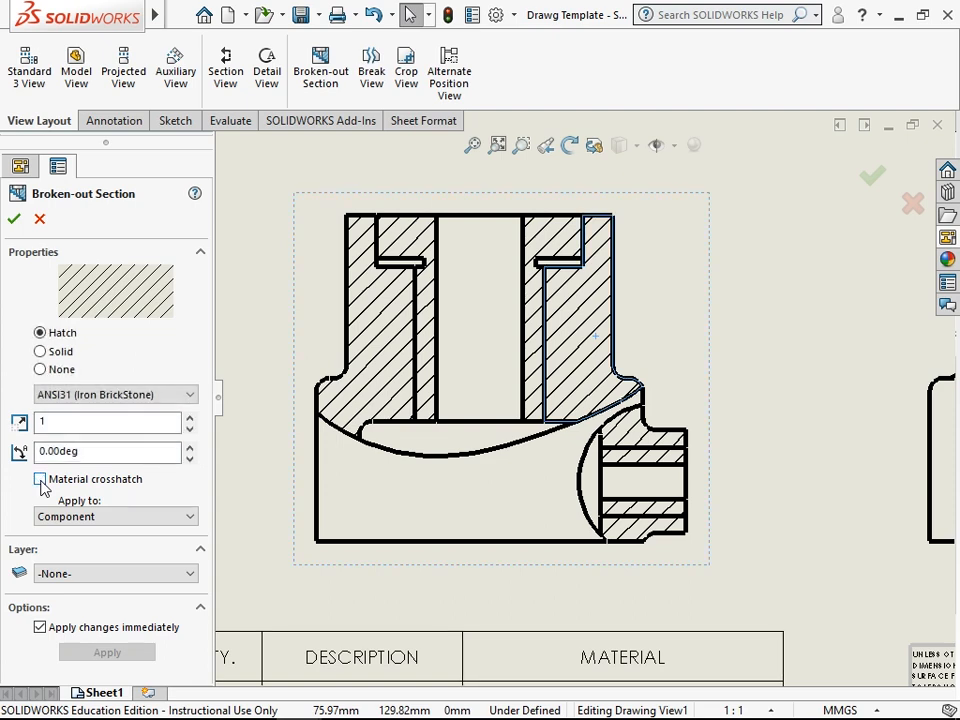
click(145, 396)
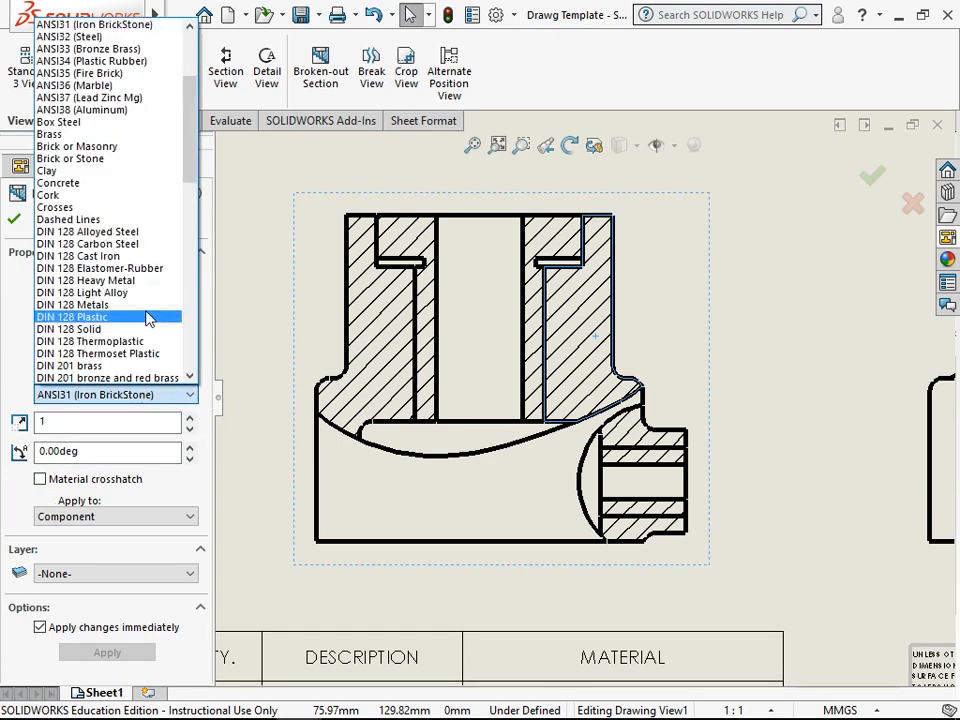
scroll(150, 317, down, 1)
scroll(150, 317, down, 3)
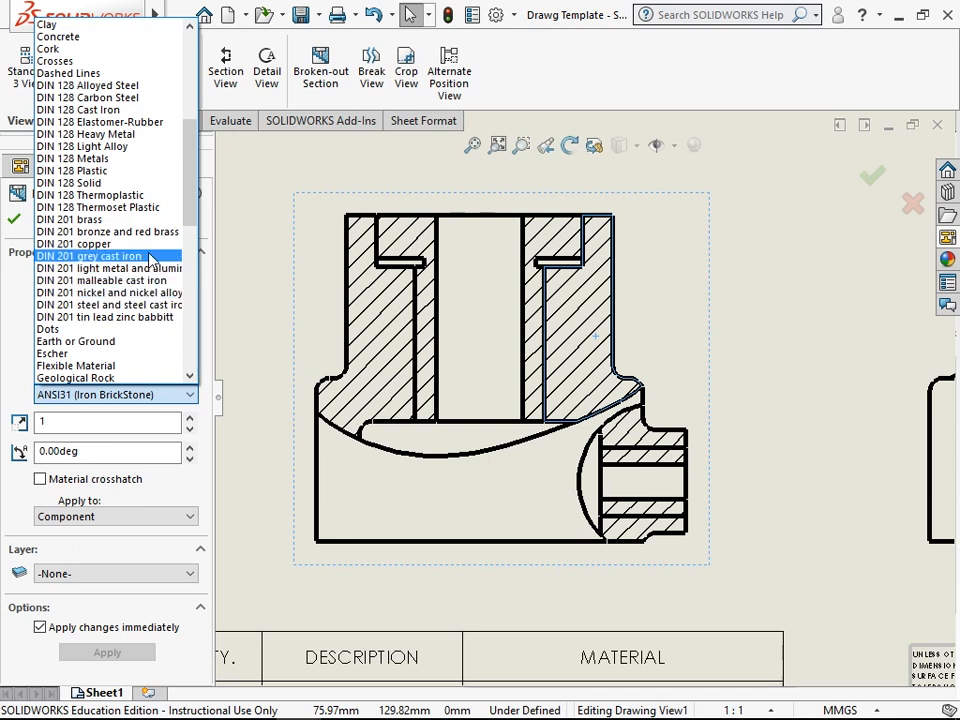
click(150, 258)
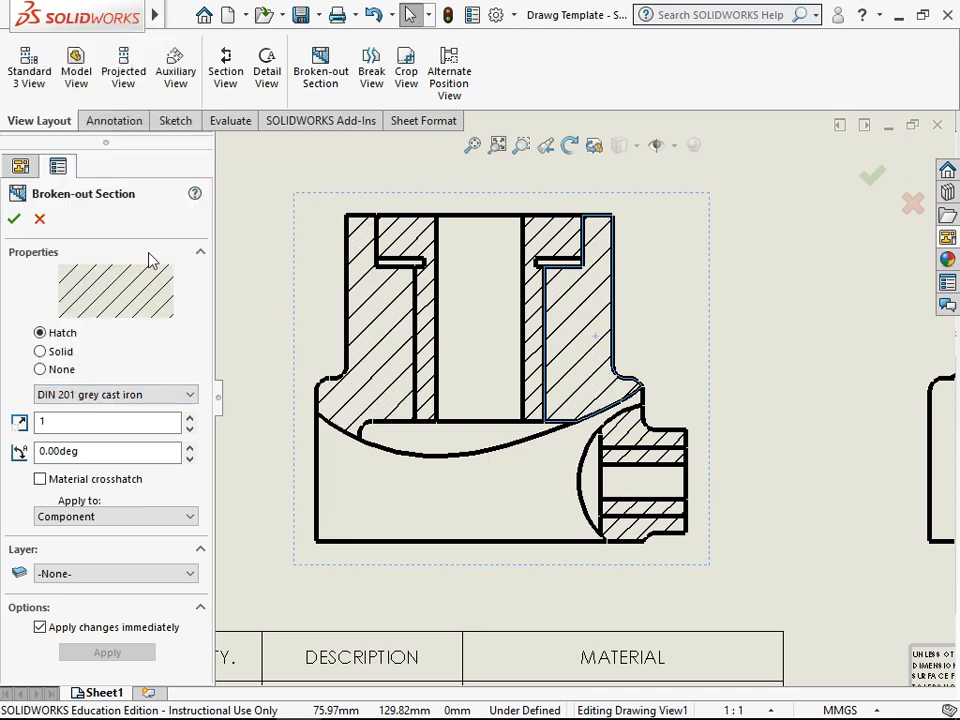
click(14, 220)
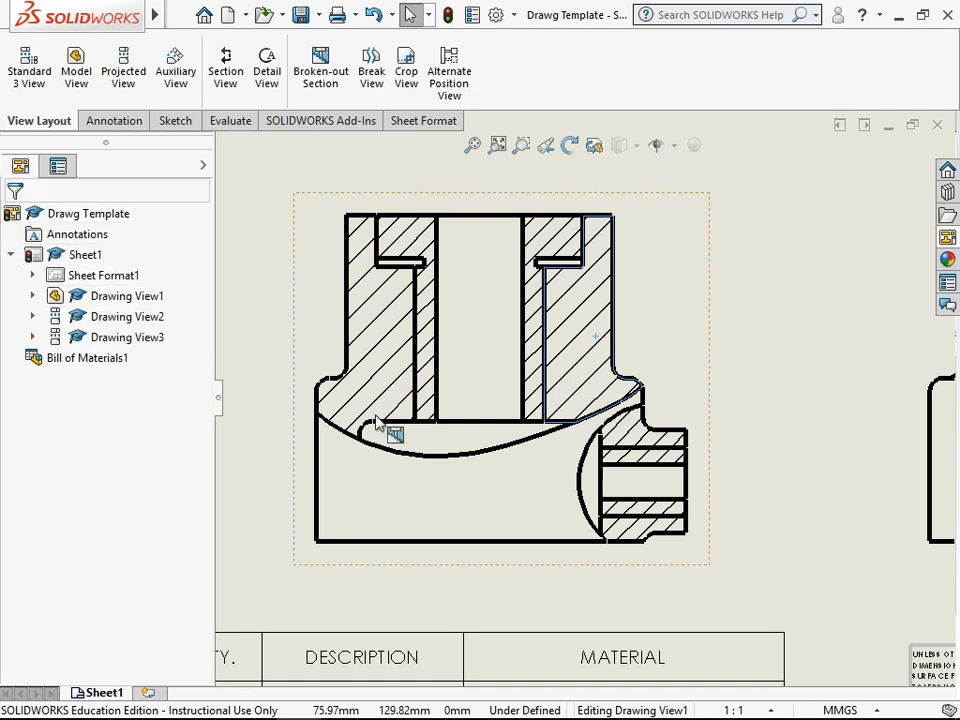
Replace the housing body's material crosshatch in the side boss section with the DIN 201 grey cast iron hatch.
click(625, 537)
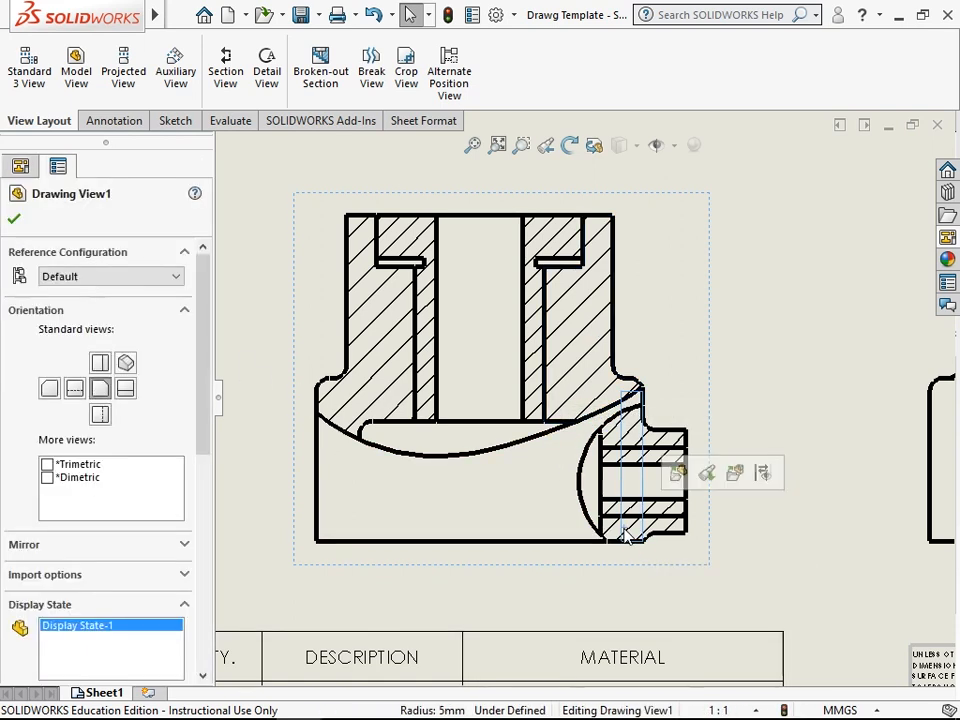
scroll(665, 530, down, 2)
click(642, 513)
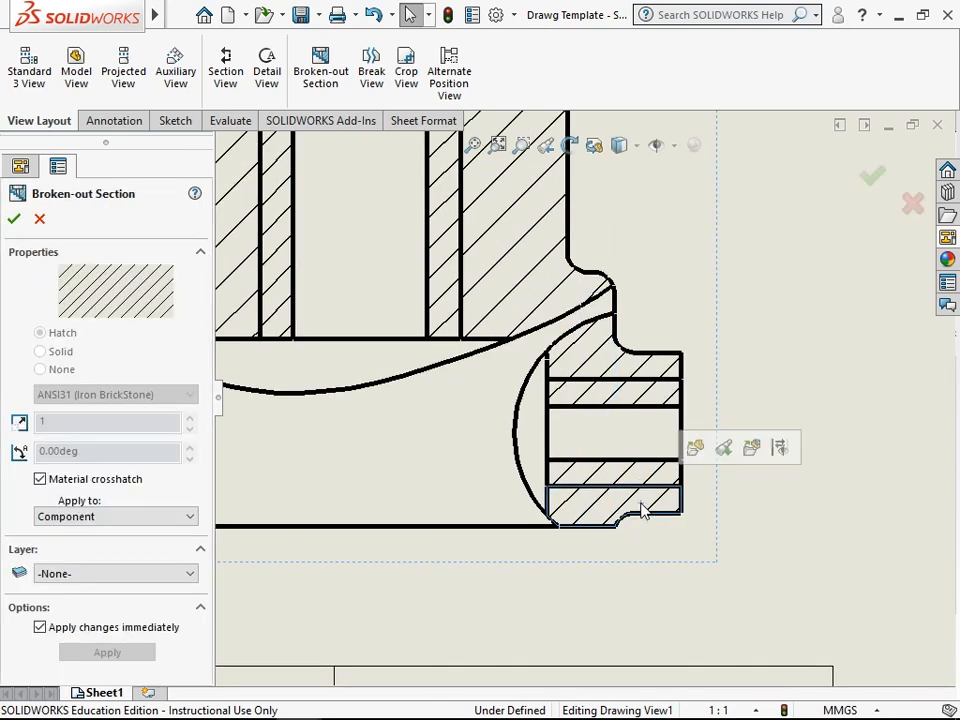
click(40, 479)
click(99, 394)
scroll(133, 311, down, 2)
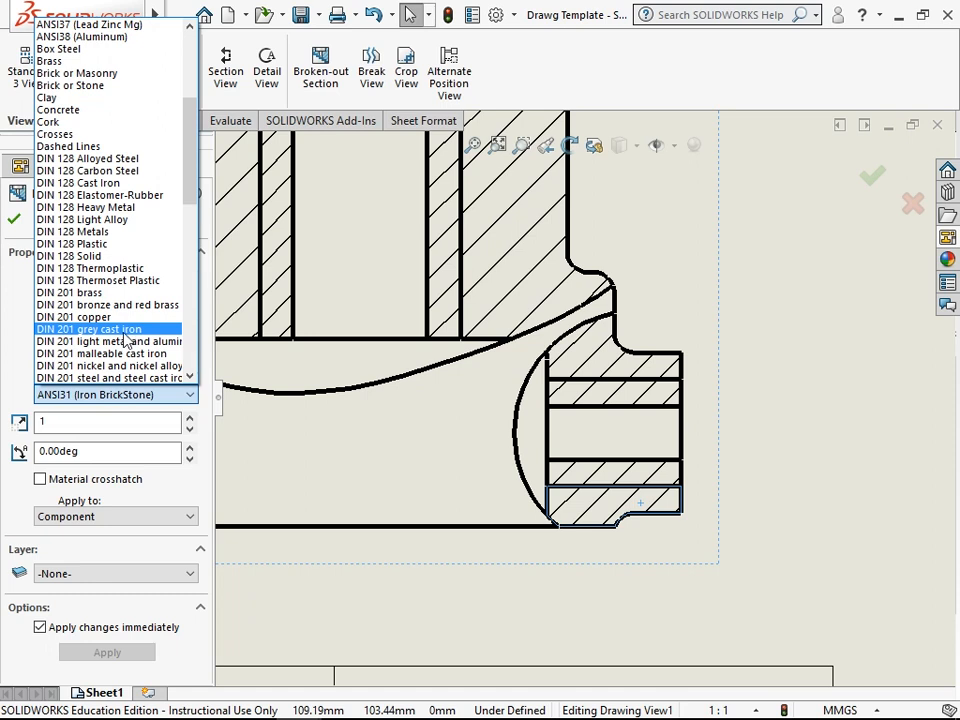
click(125, 329)
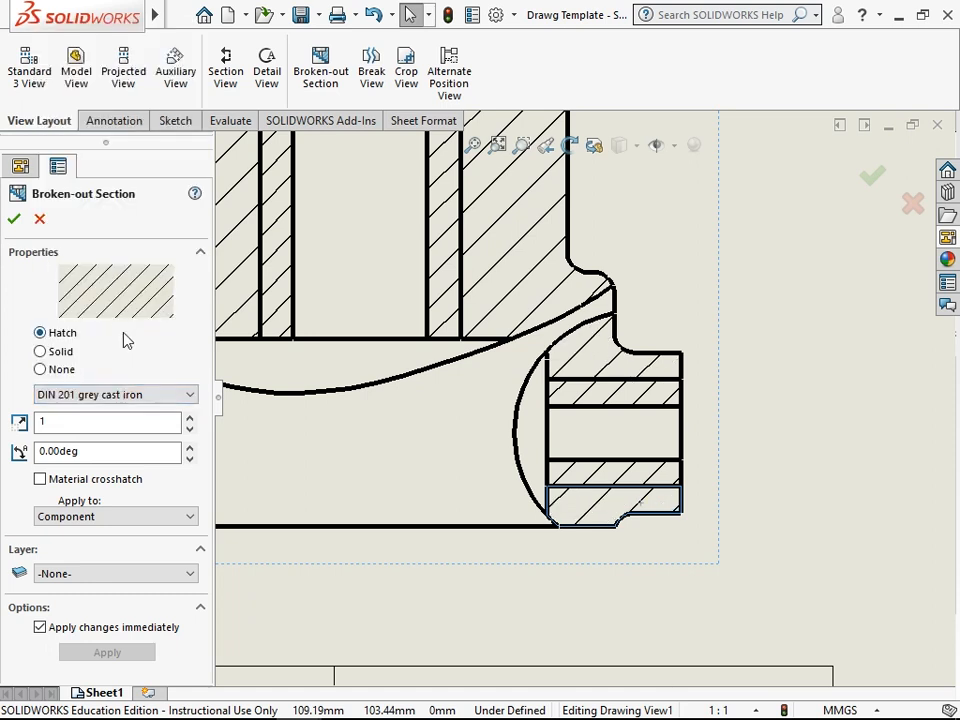
click(14, 219)
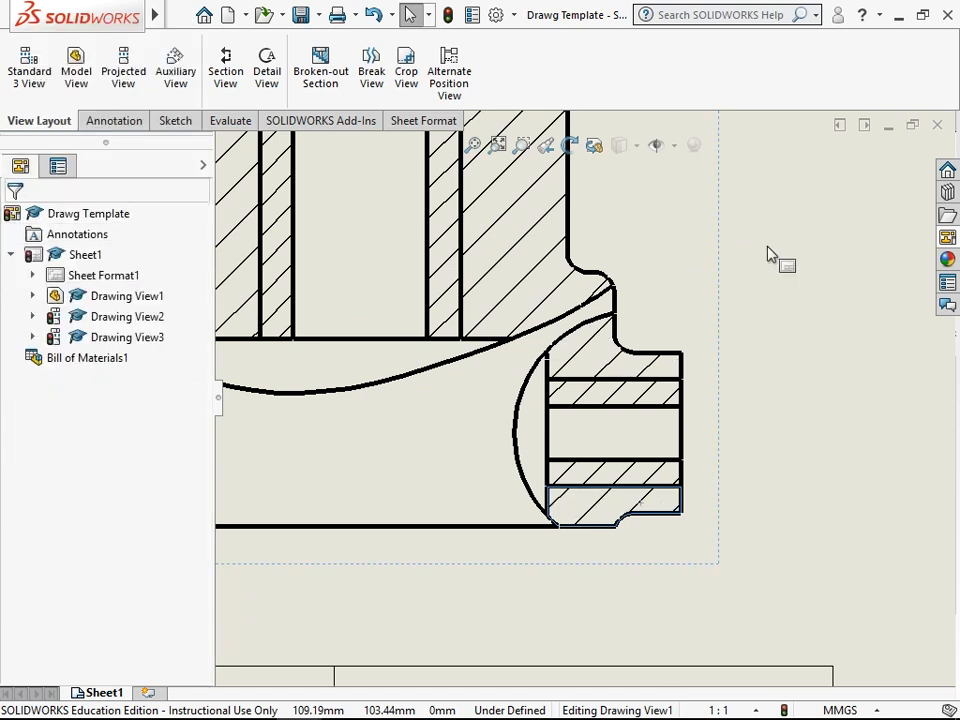
Turn off the material crosshatch for the bushing in the upper section and apply the ISO (Bronze Brass) hatch.
scroll(491, 321, down, 4)
scroll(521, 268, up, 5)
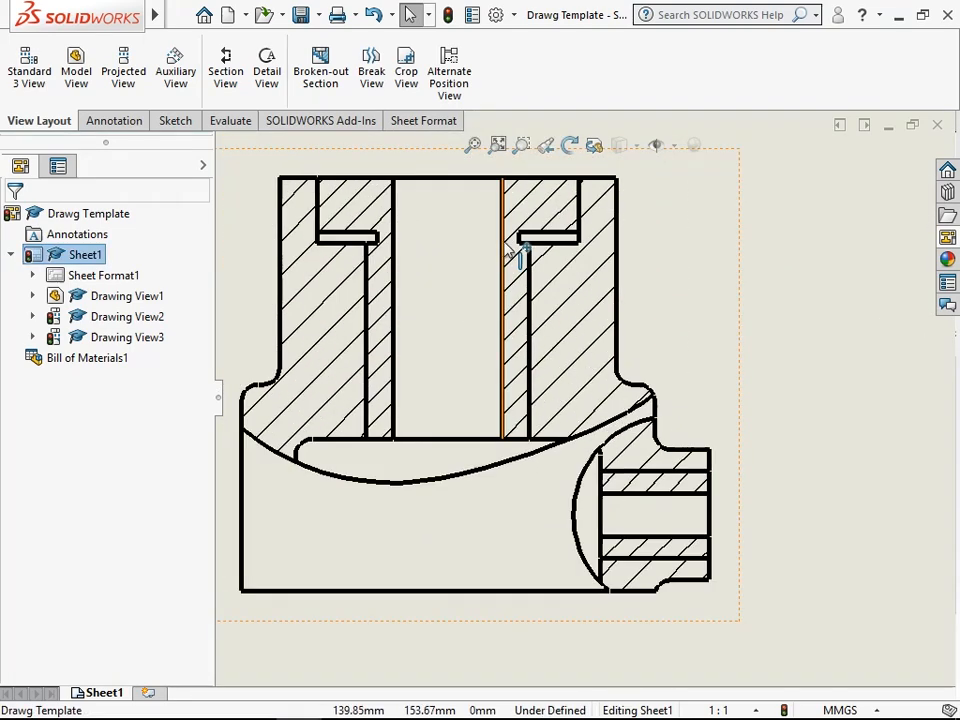
click(560, 225)
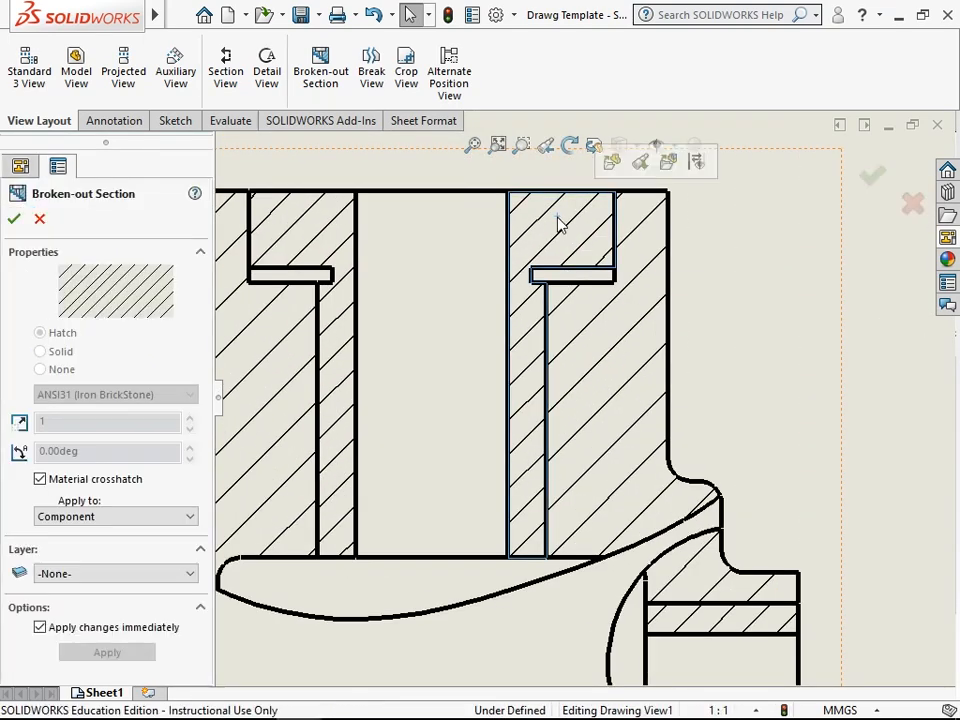
click(40, 480)
click(141, 396)
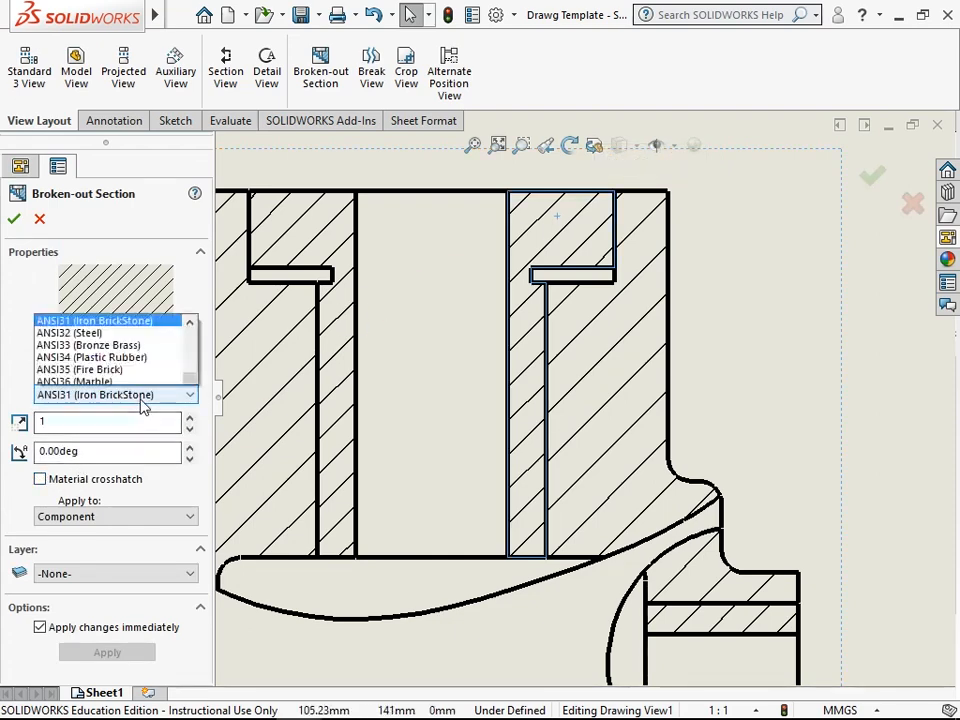
scroll(143, 350, down, 9)
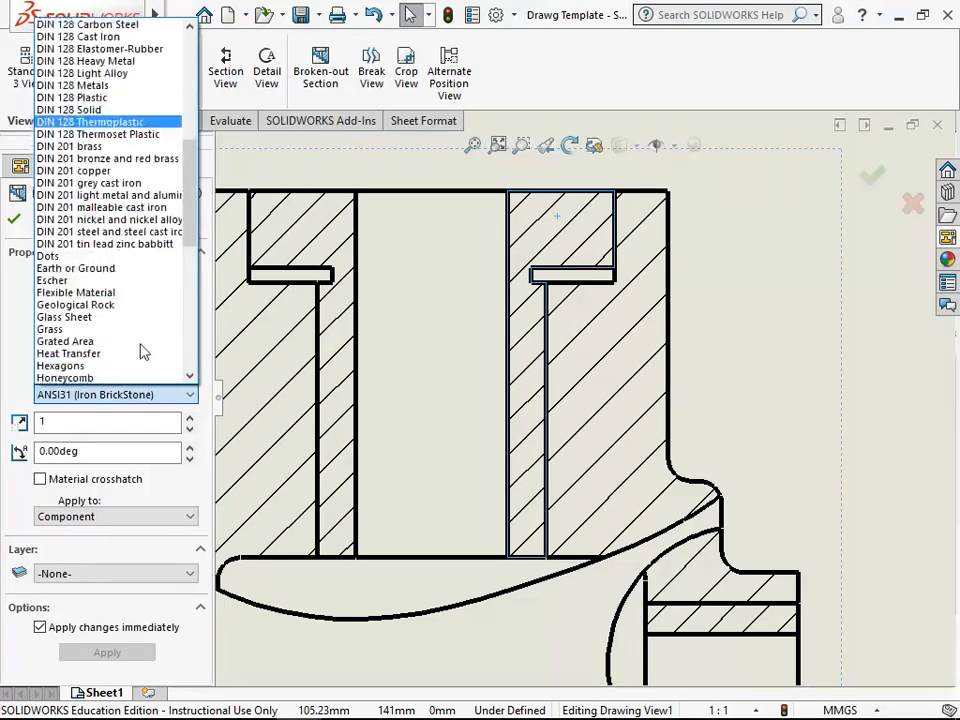
scroll(143, 351, down, 3)
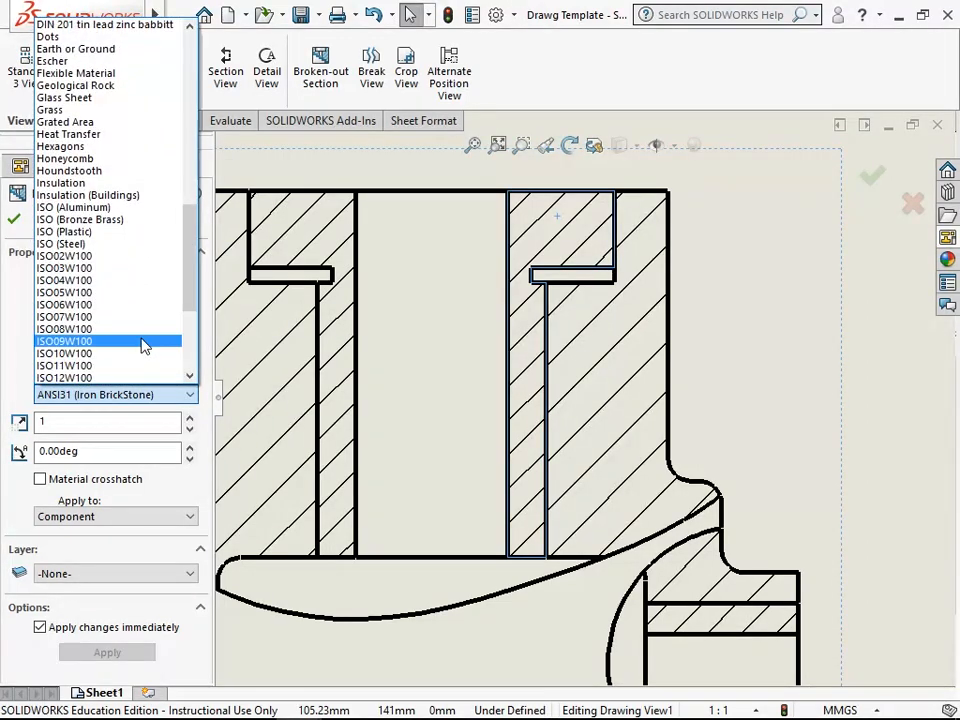
click(138, 230)
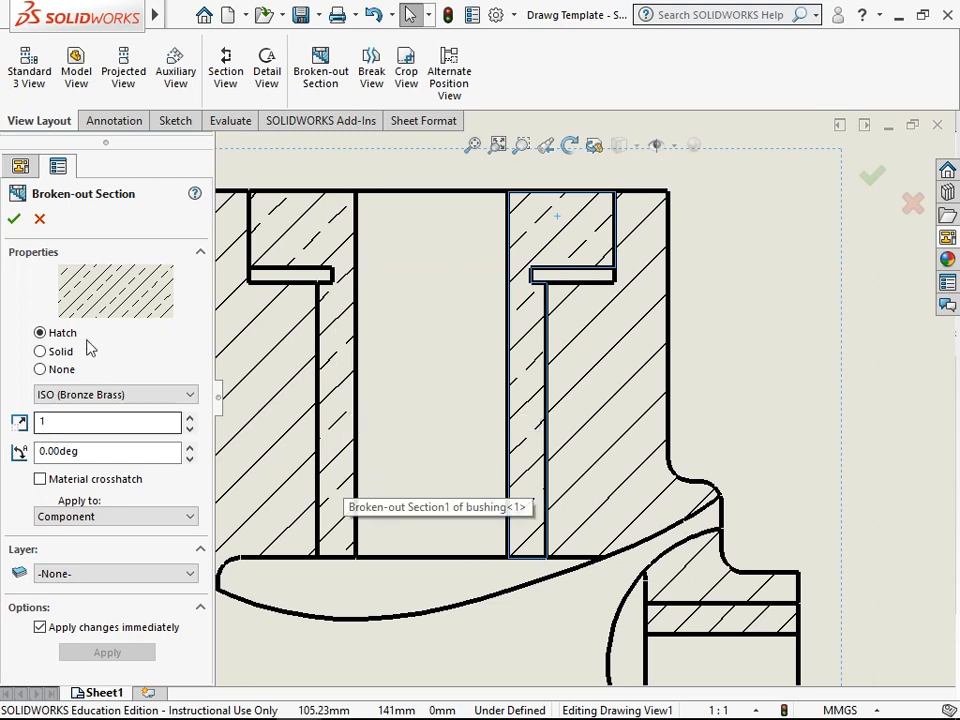
click(15, 220)
Replace the plain bush's material crosshatch in the side boss section with the ISO (Bronze Brass) hatch.
scroll(830, 538, up, 3)
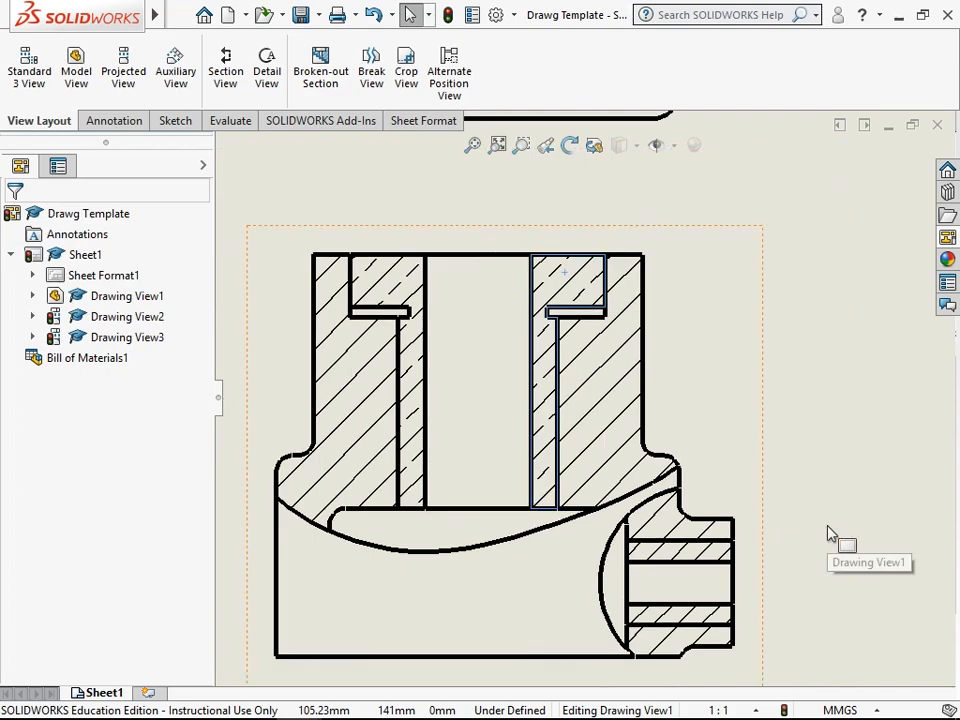
scroll(700, 570, down, 3)
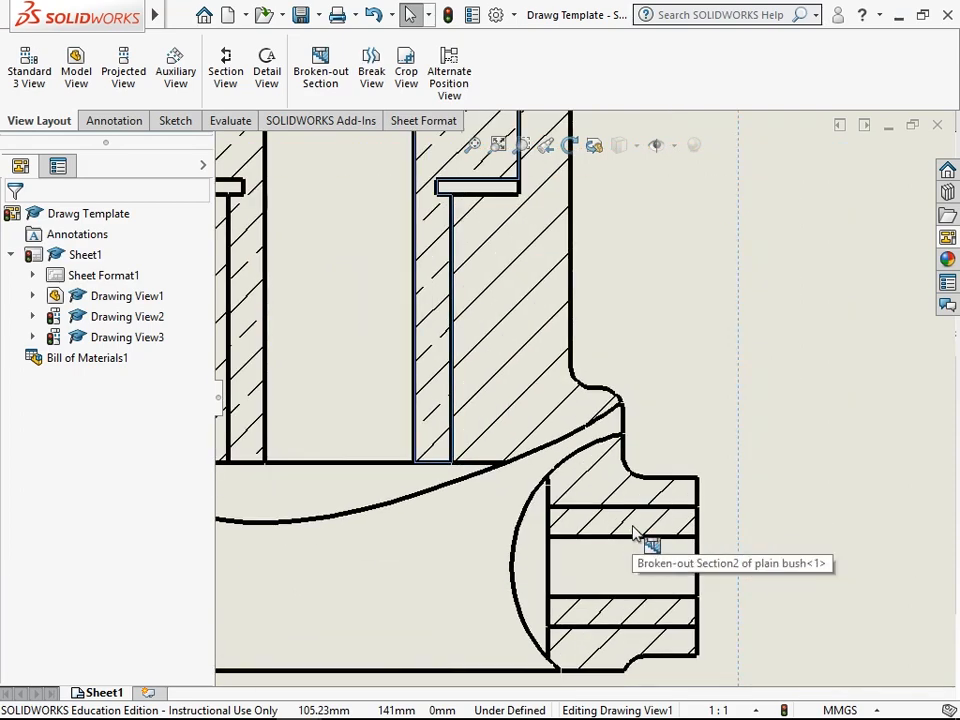
click(634, 526)
click(40, 480)
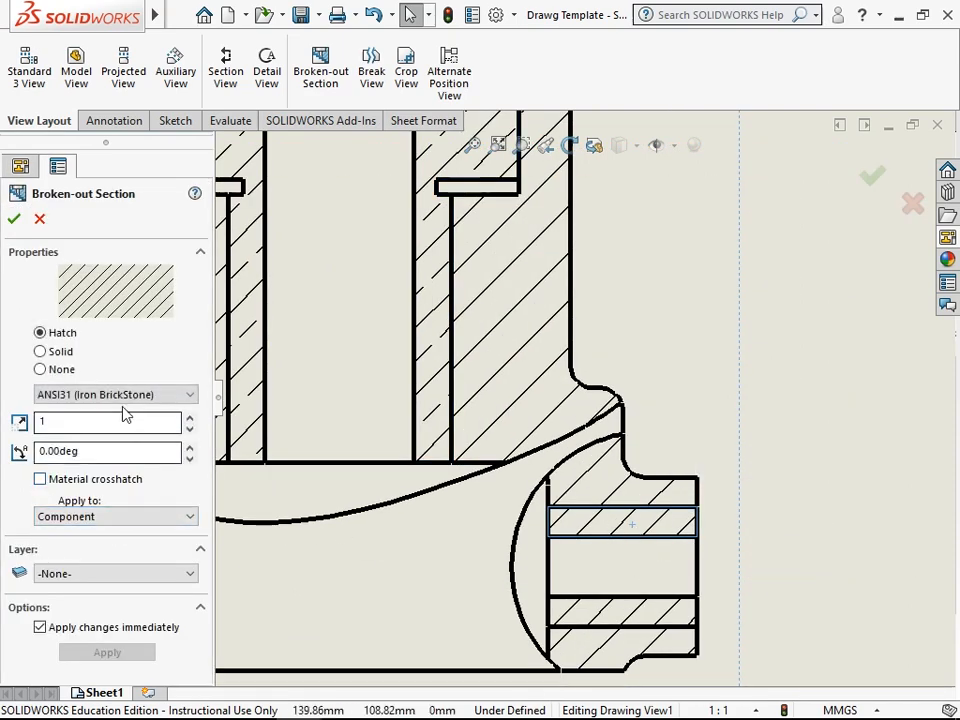
click(122, 394)
drag(193, 176, 193, 328)
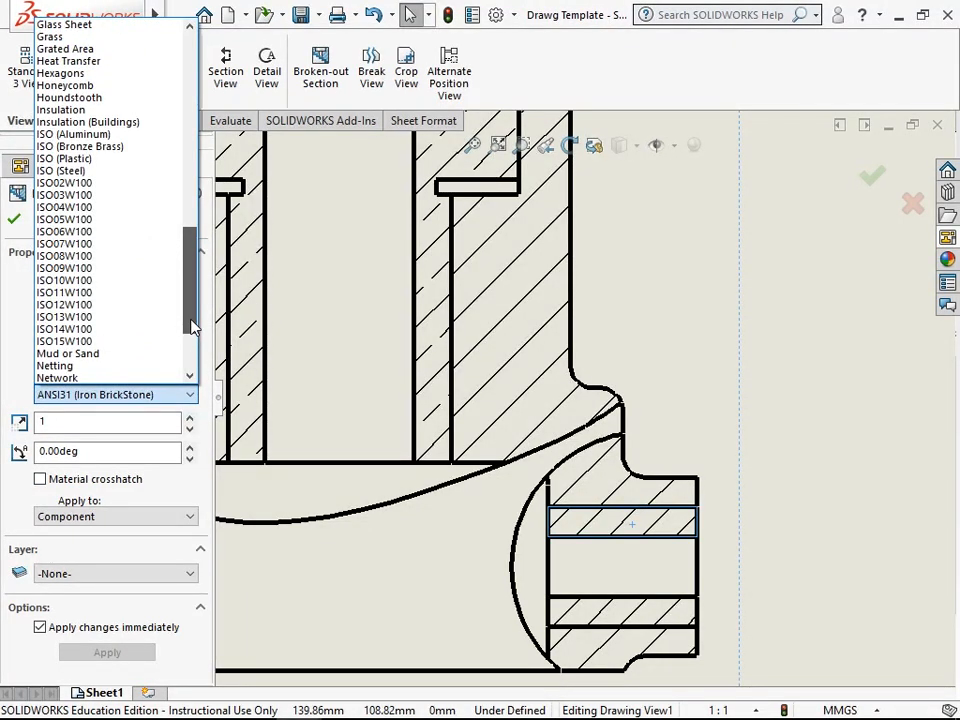
click(122, 146)
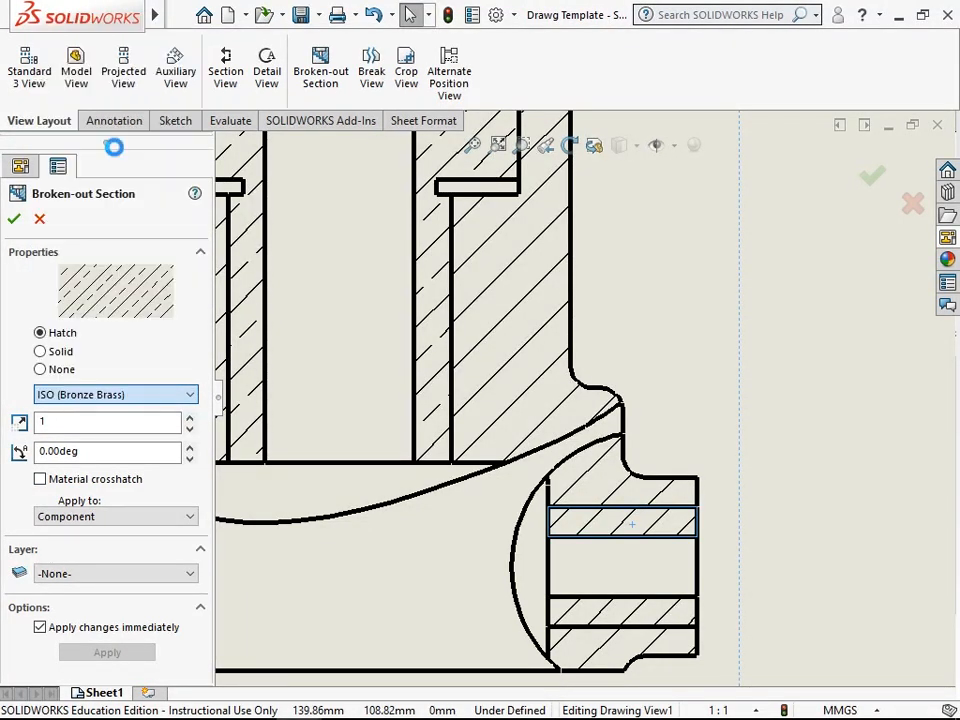
click(14, 219)
Set up balloons in Circular Split Line style, 2 Characters size, with Item Number as upper text and Quantity as lower text.
scroll(810, 498, up, 5)
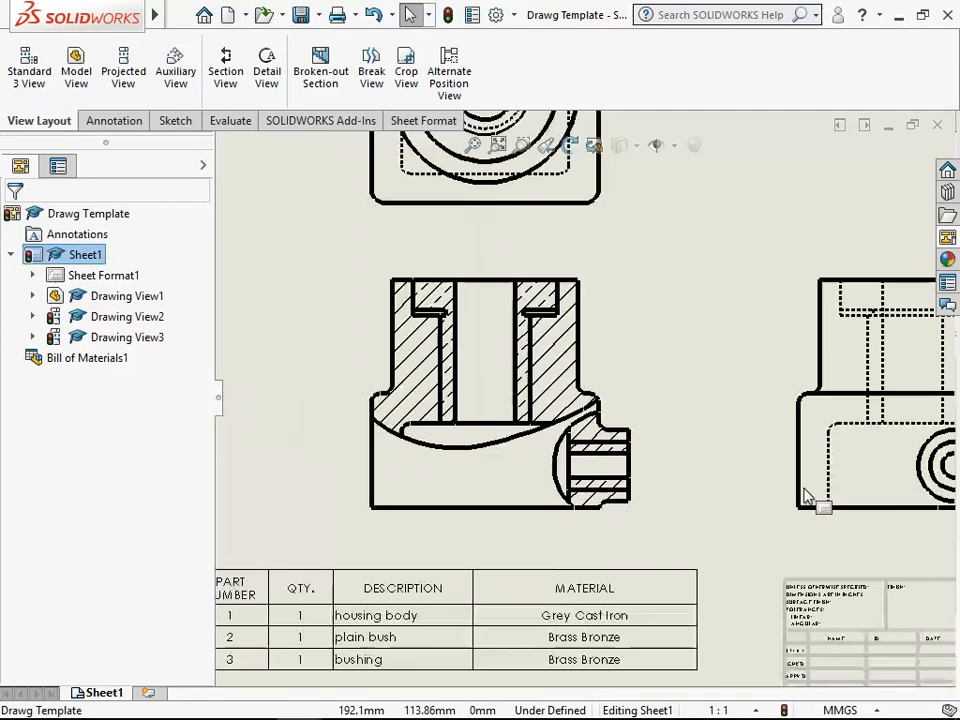
scroll(652, 450, up, 2)
scroll(628, 342, down, 2)
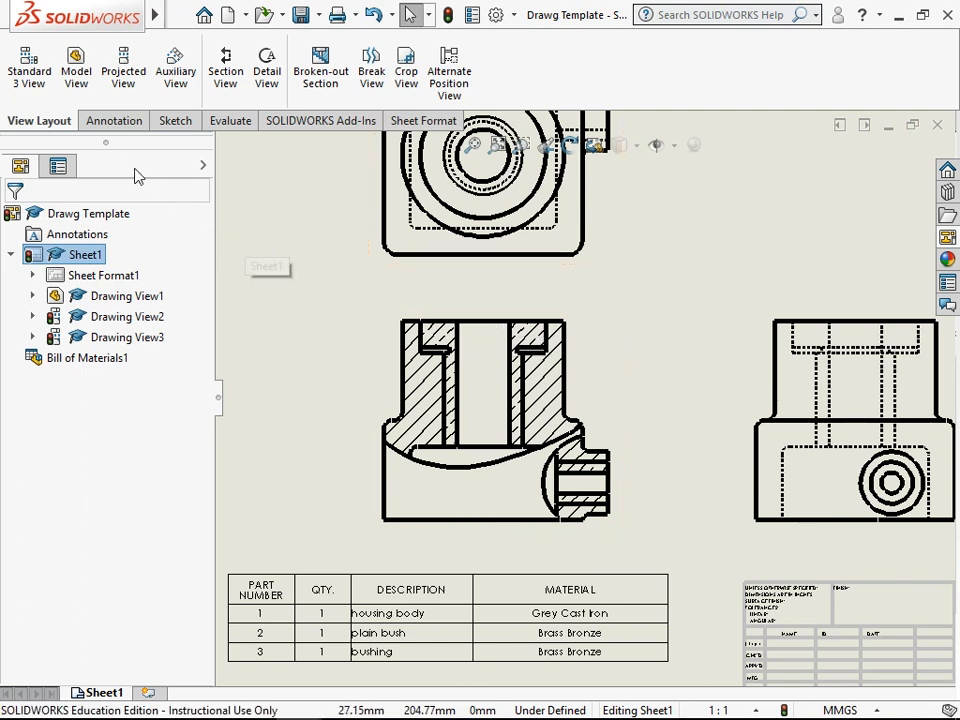
click(114, 121)
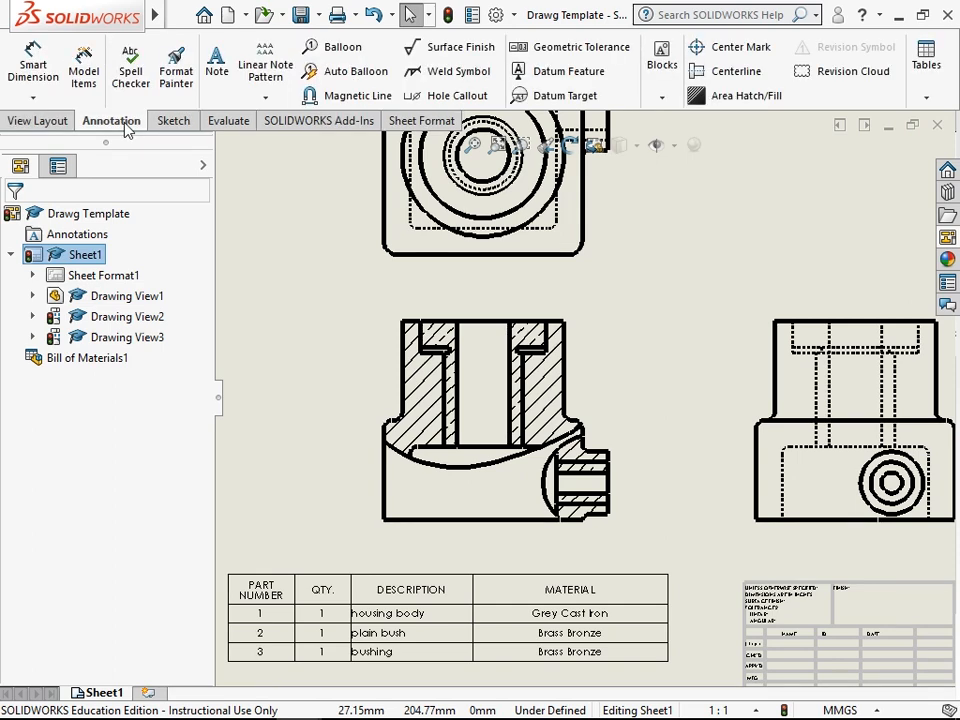
click(336, 49)
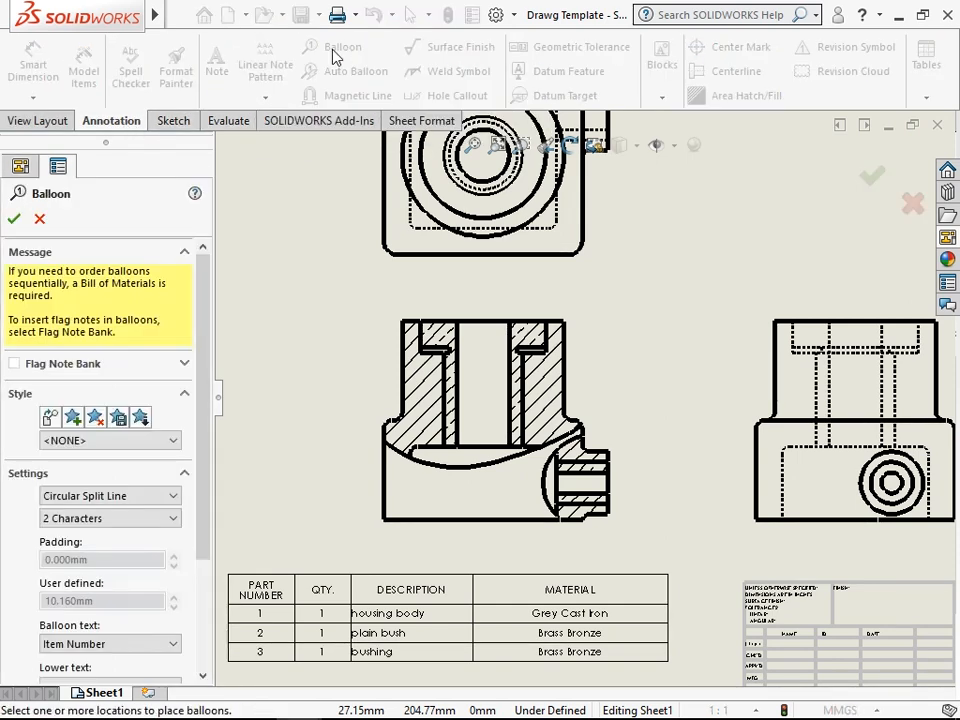
scroll(210, 390, down, 3)
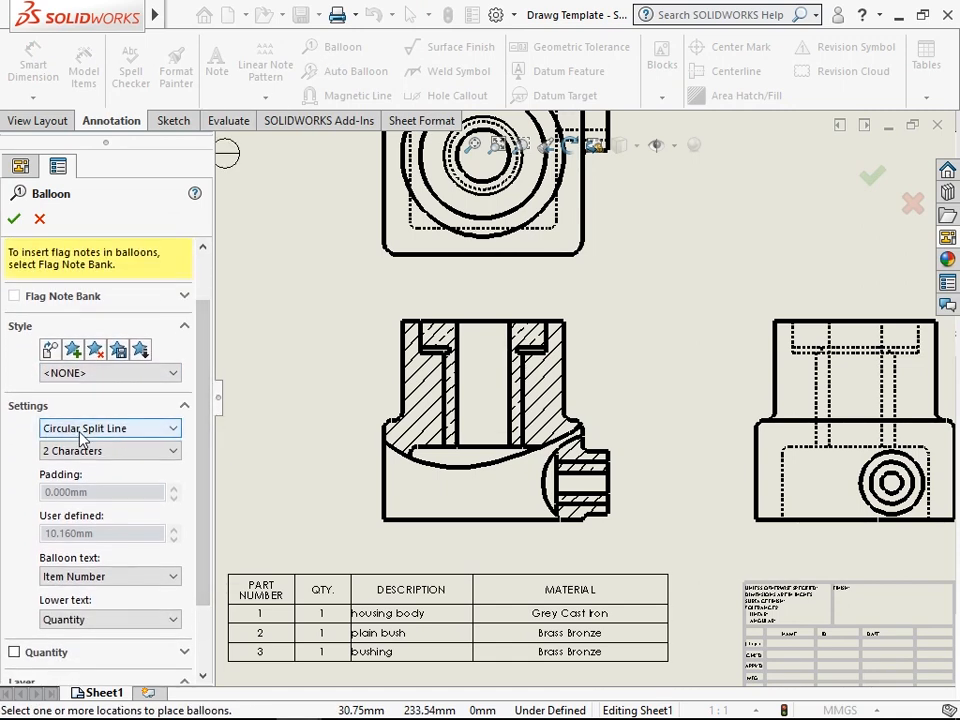
click(83, 430)
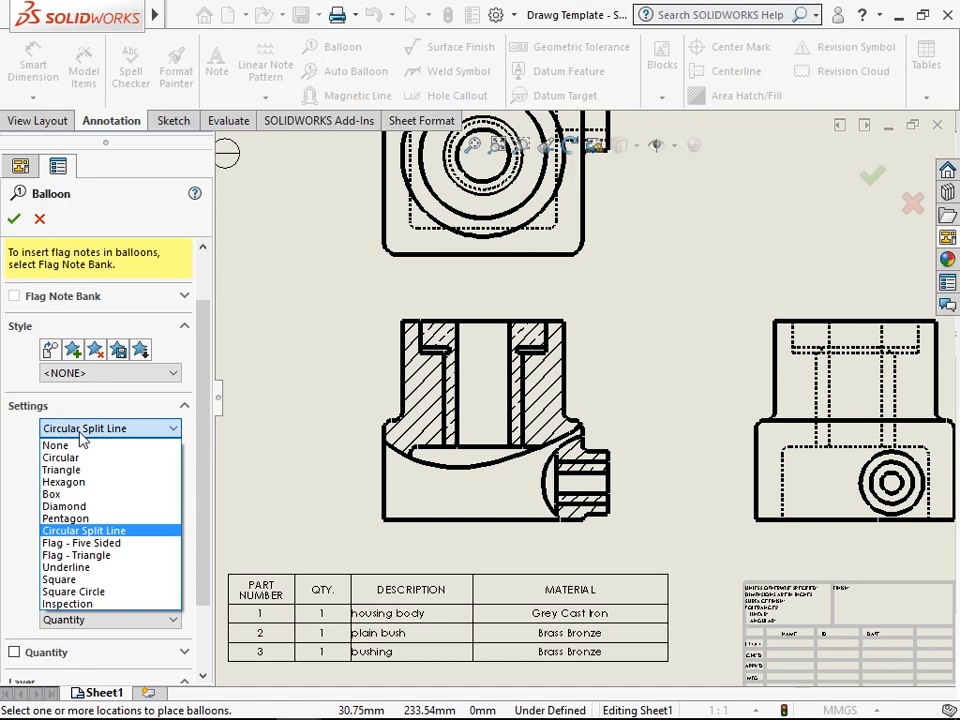
click(81, 434)
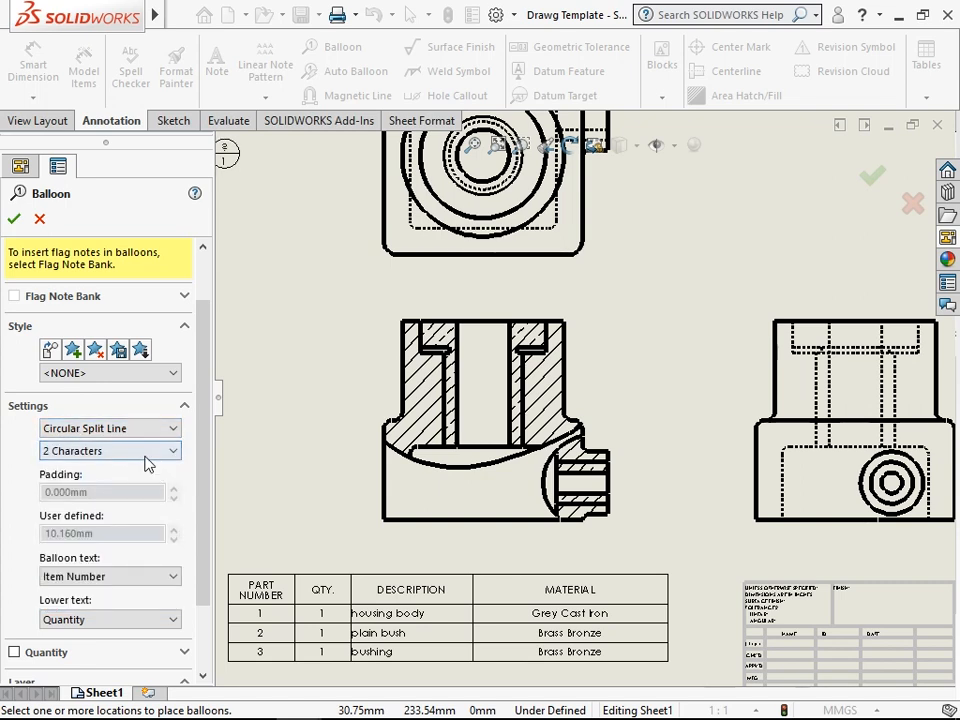
drag(208, 424, 209, 493)
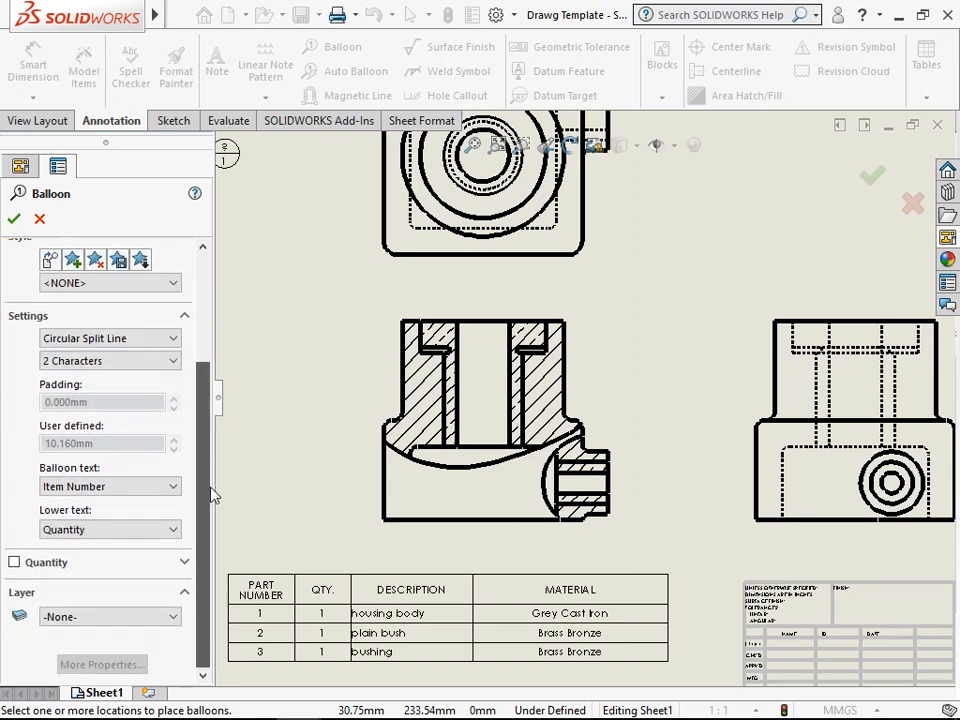
click(113, 487)
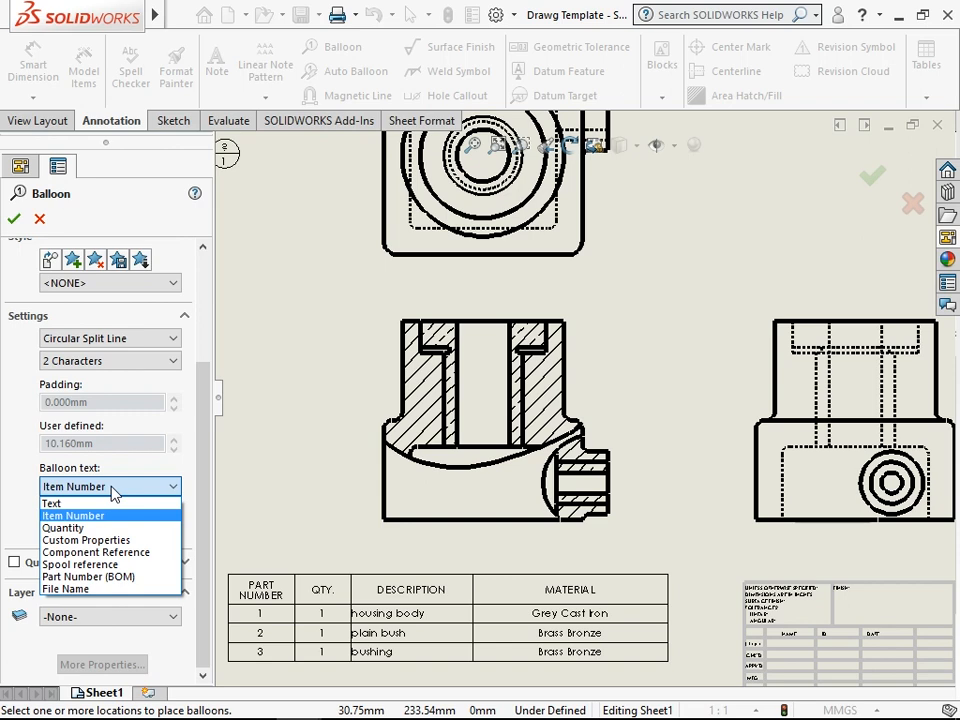
click(113, 487)
click(110, 530)
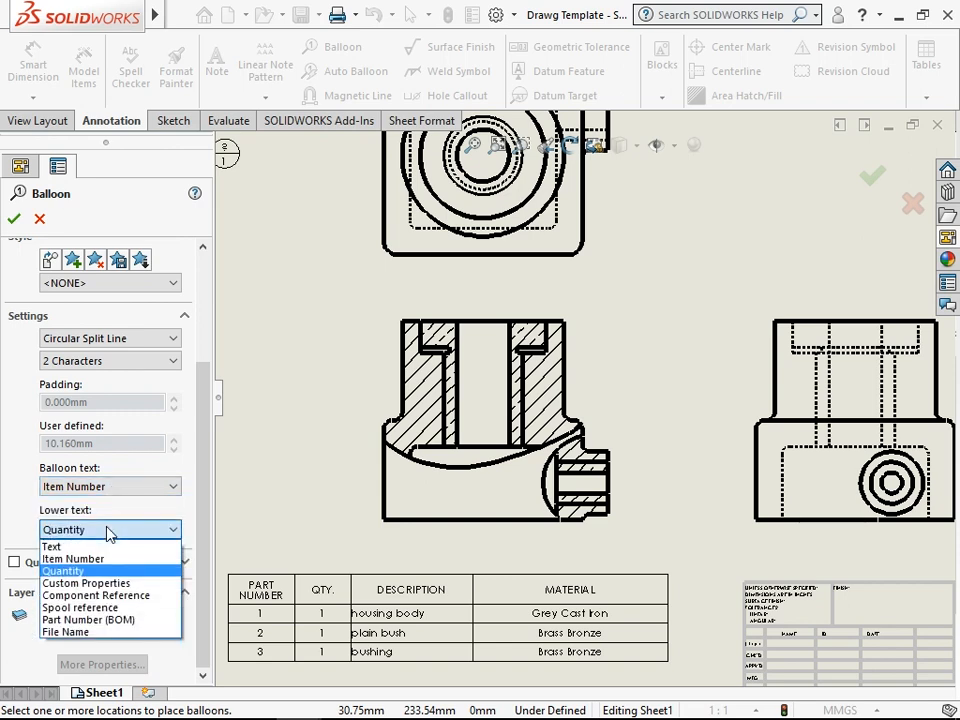
click(109, 531)
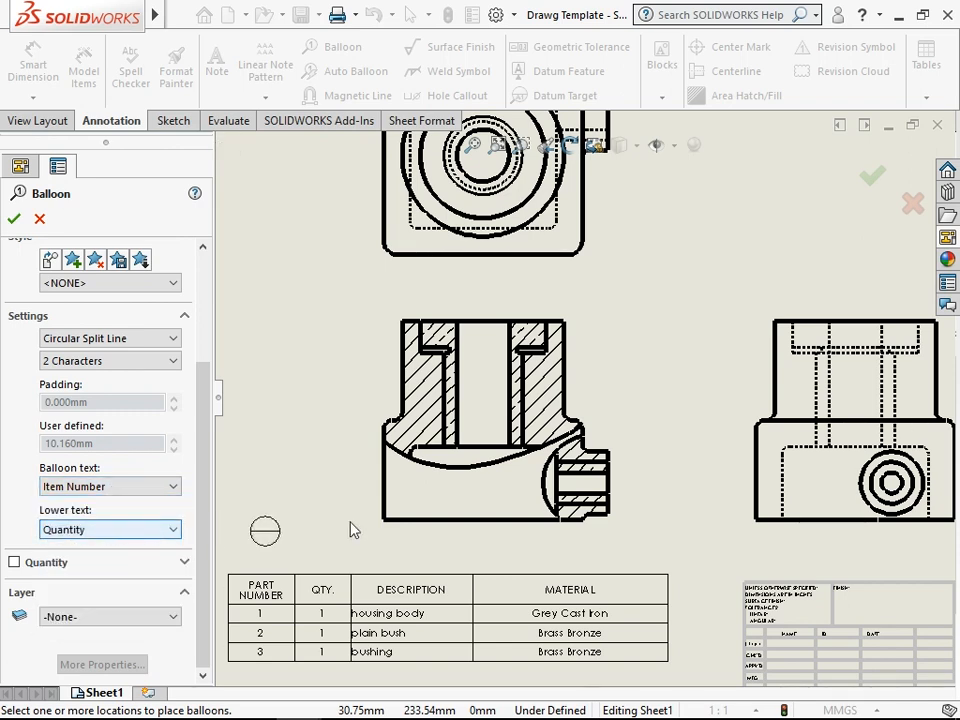
Attach a balloon to the housing body's hatched section in the front view and place it outside the view beside the body.
scroll(555, 400, down, 4)
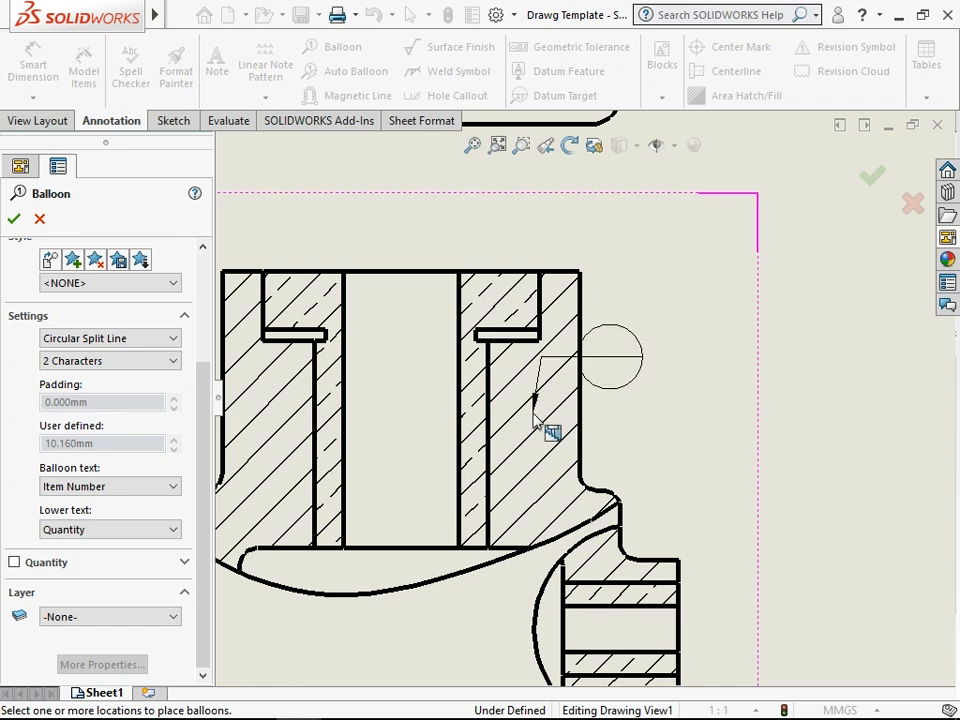
click(533, 410)
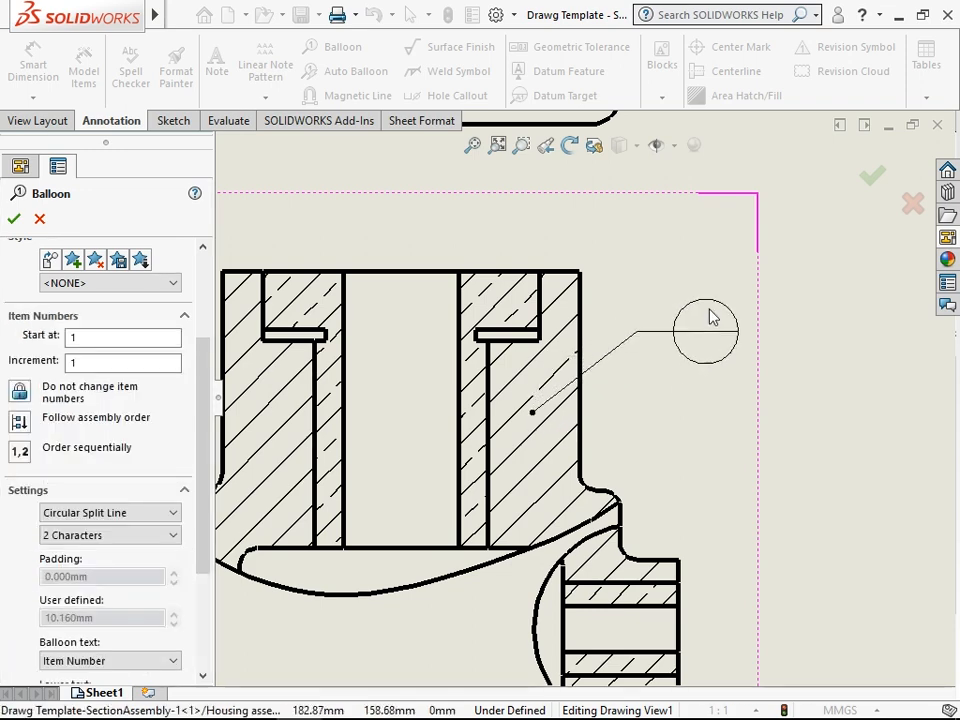
scroll(817, 288, up, 2)
scroll(817, 288, up, 1)
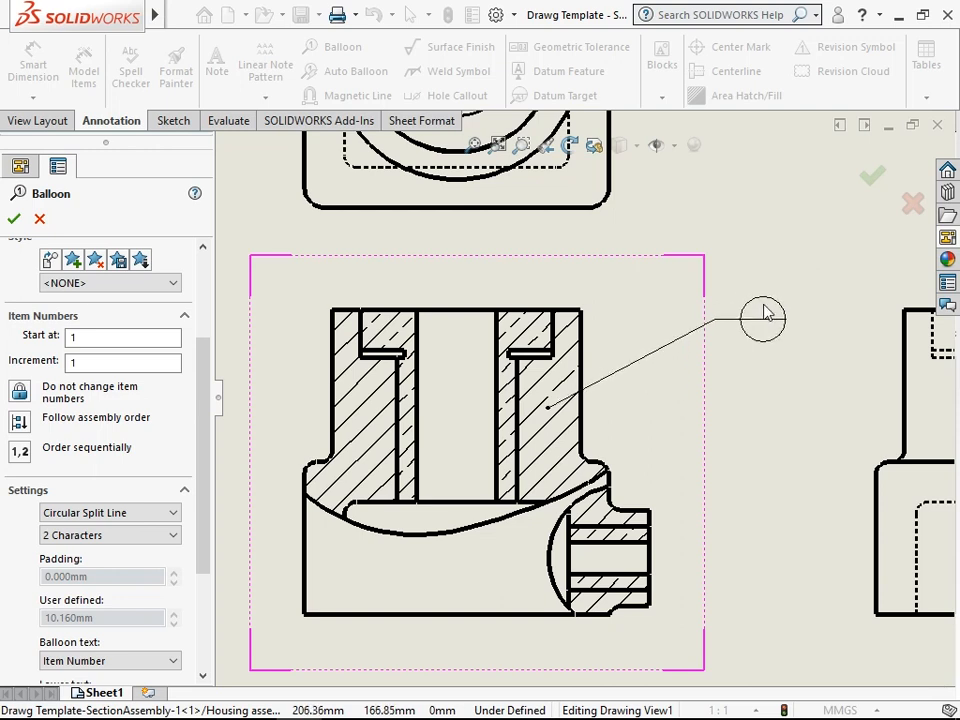
click(760, 325)
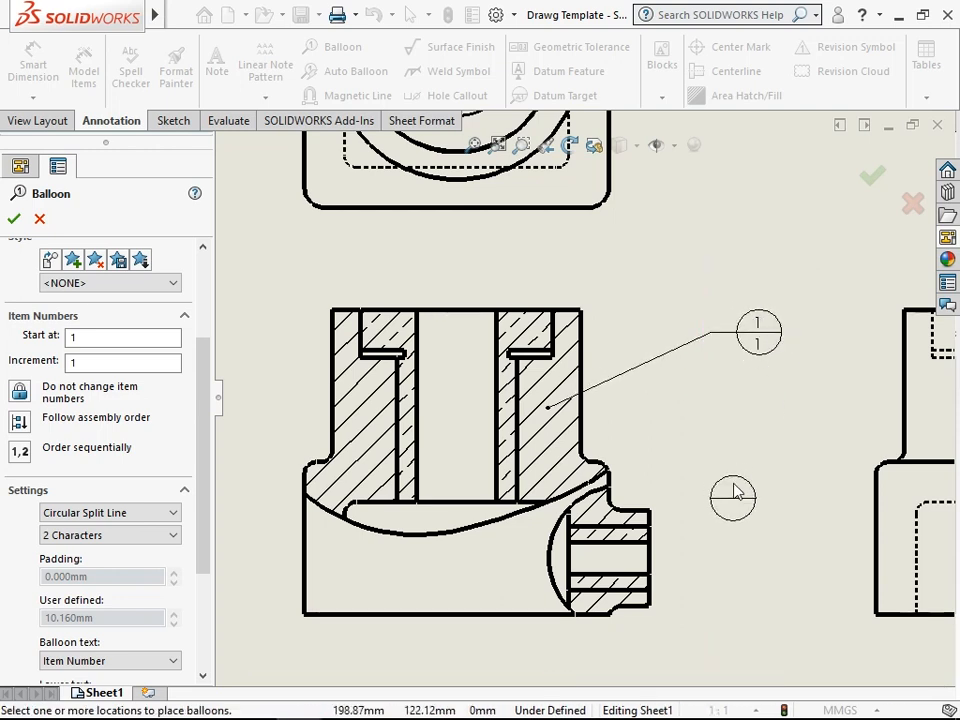
Attach a balloon to the bushing's hatched flange in the front view and place it above the housing body's balloon.
scroll(814, 349, down, 2)
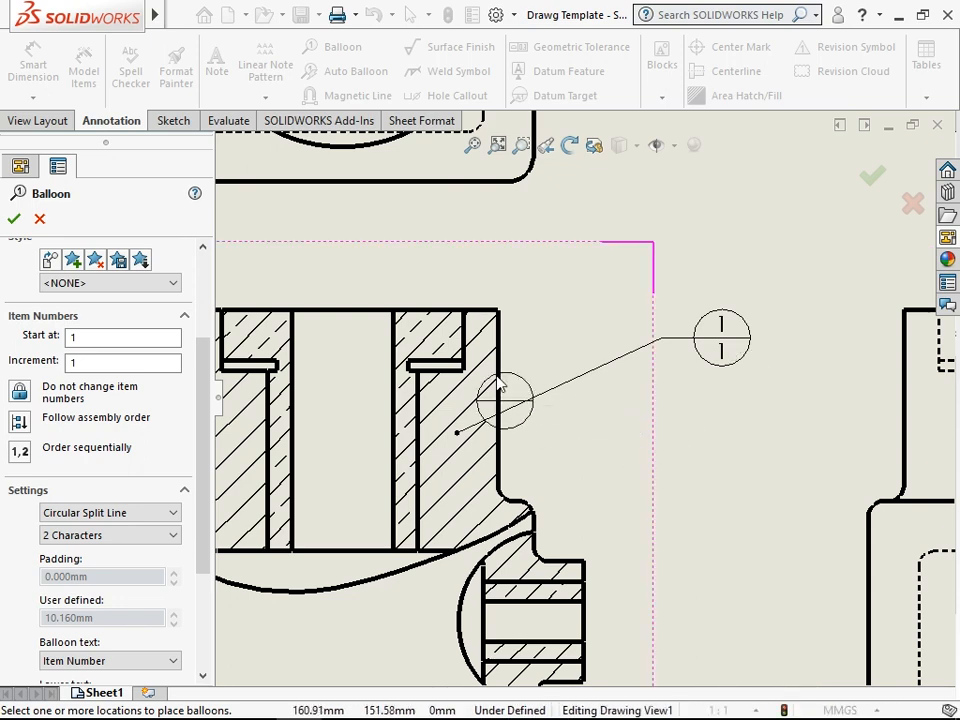
scroll(487, 336, up, 2)
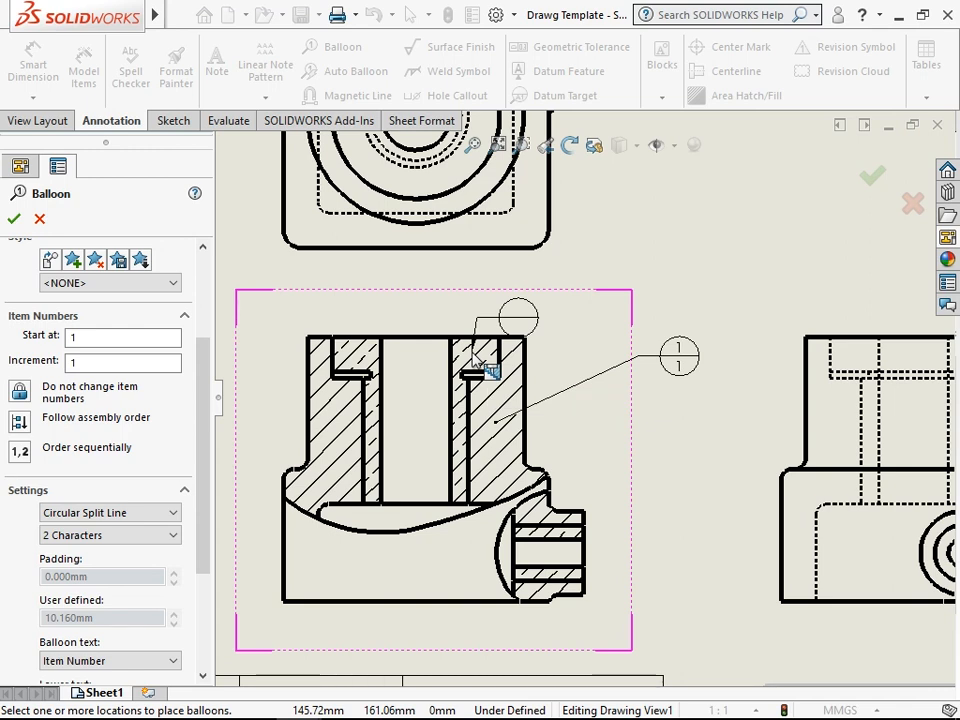
click(473, 353)
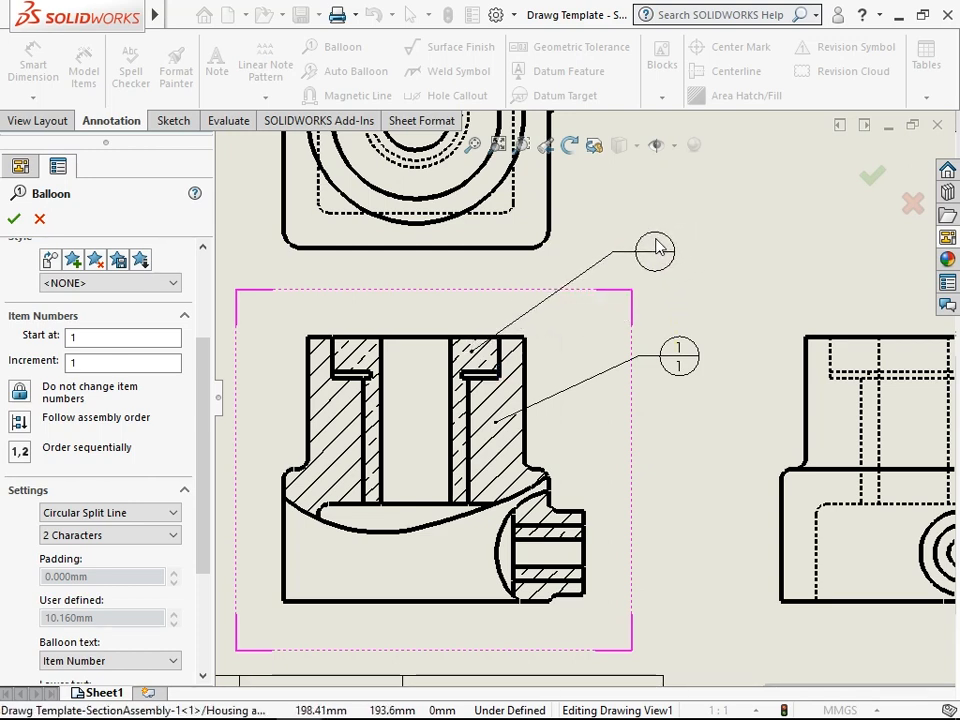
click(656, 250)
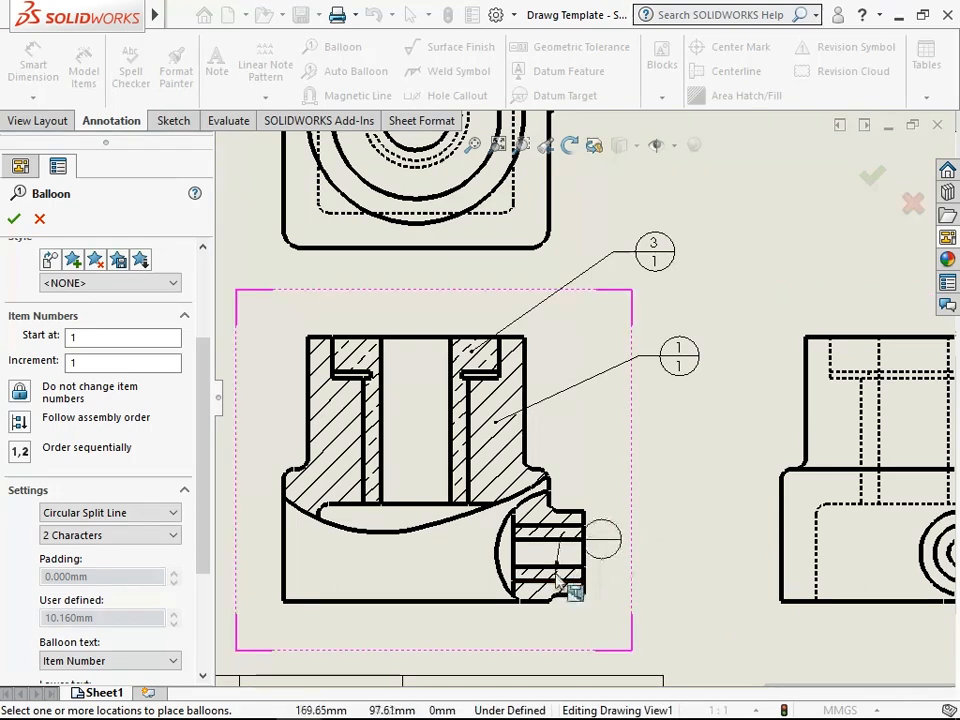
Attach a balloon to the plain bush's lower hatched section in the side boss, place it beside the boss, and finish ballooning.
scroll(562, 583, down, 5)
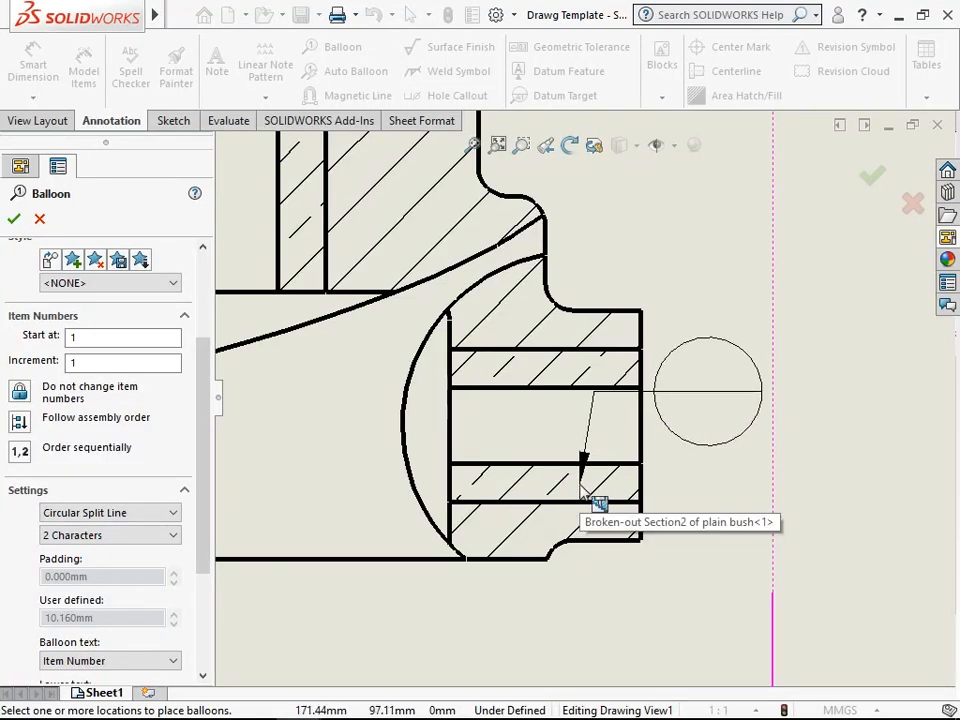
click(579, 484)
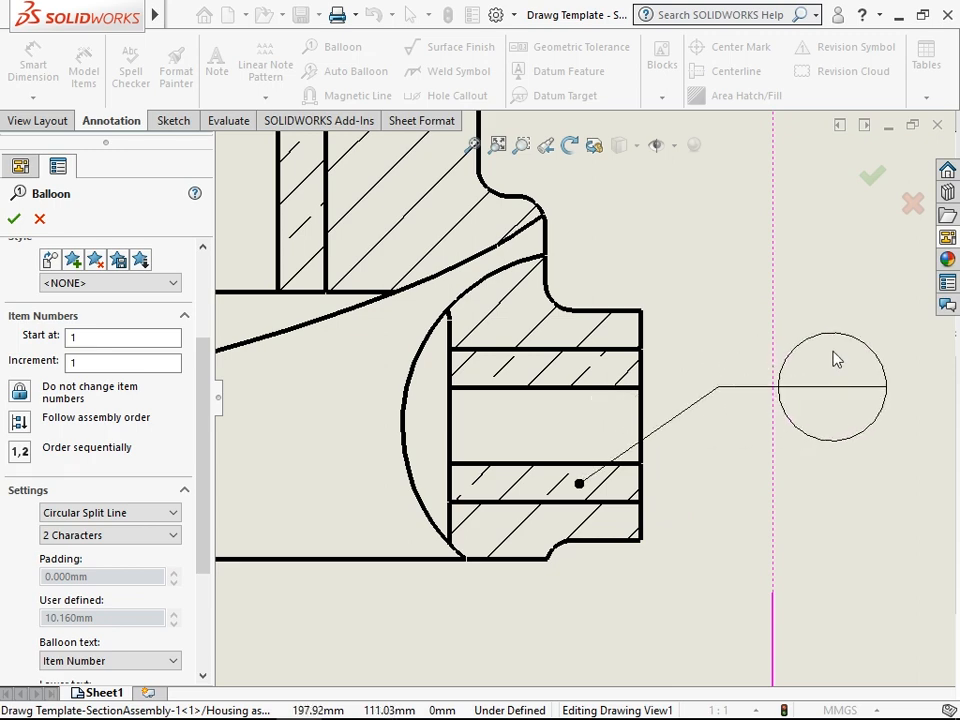
key(f)
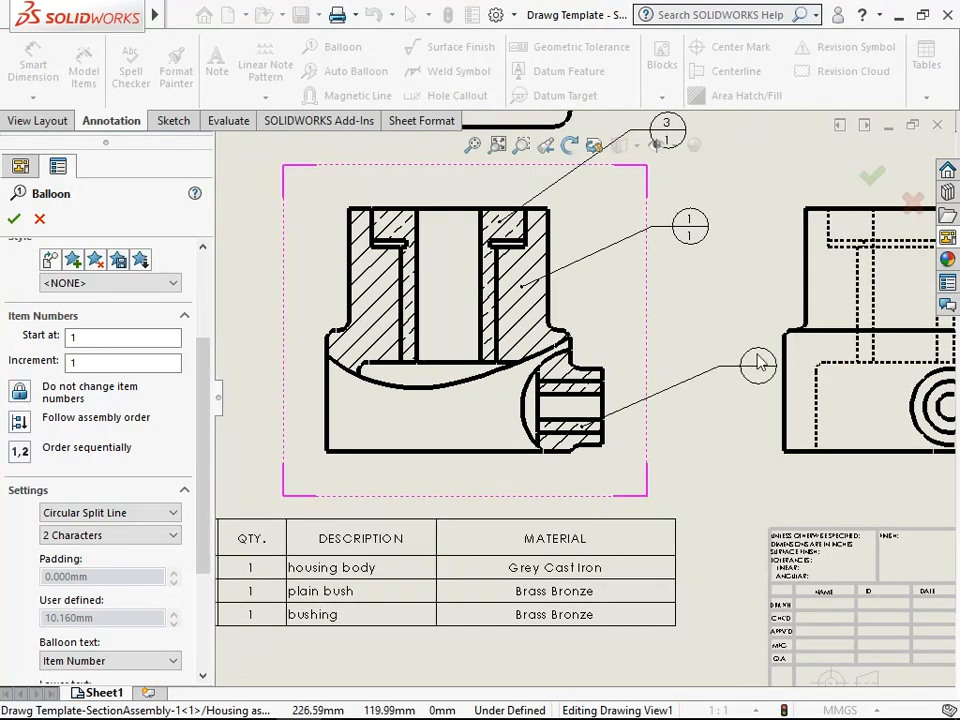
click(680, 384)
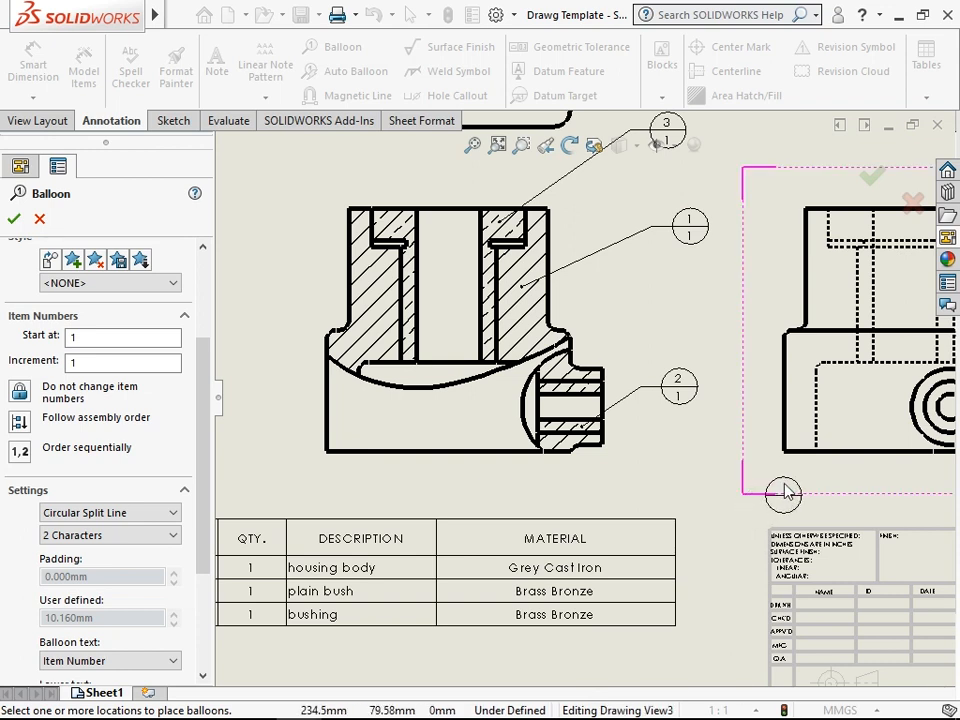
click(12, 221)
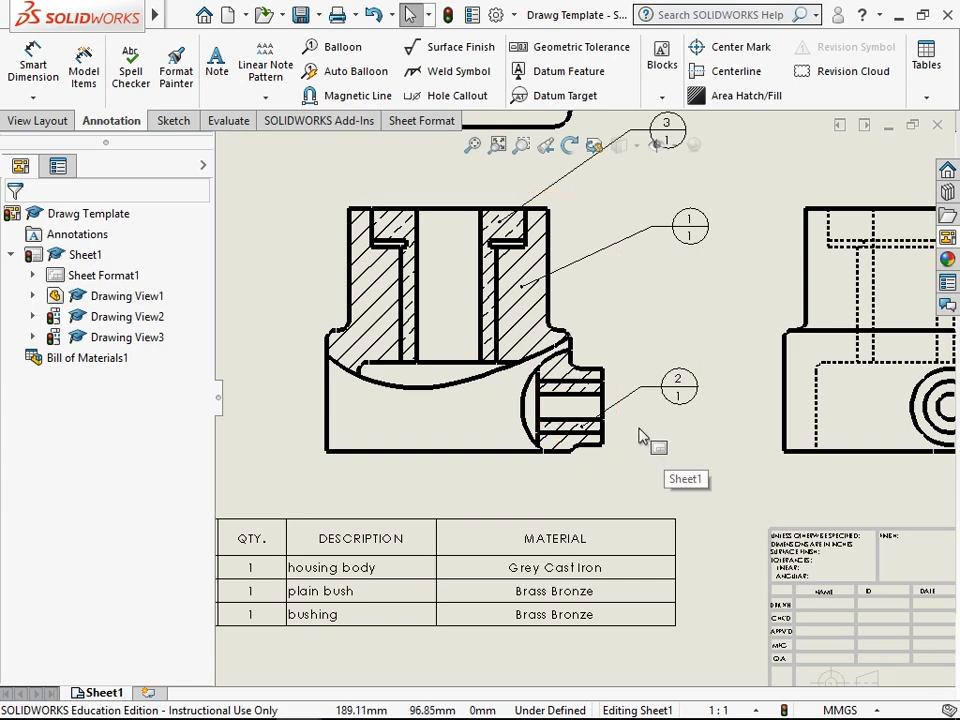
Add a center mark to the outer circle of the cylindrical body in the top view.
scroll(640, 437, up, 2)
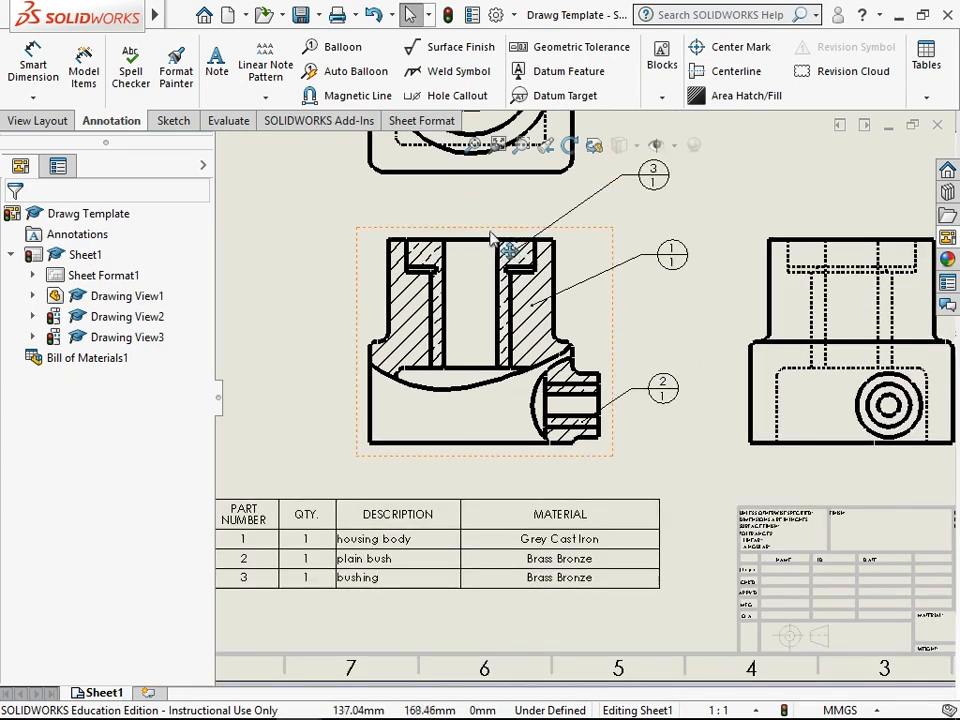
scroll(503, 249, up, 2)
scroll(491, 214, down, 2)
click(472, 146)
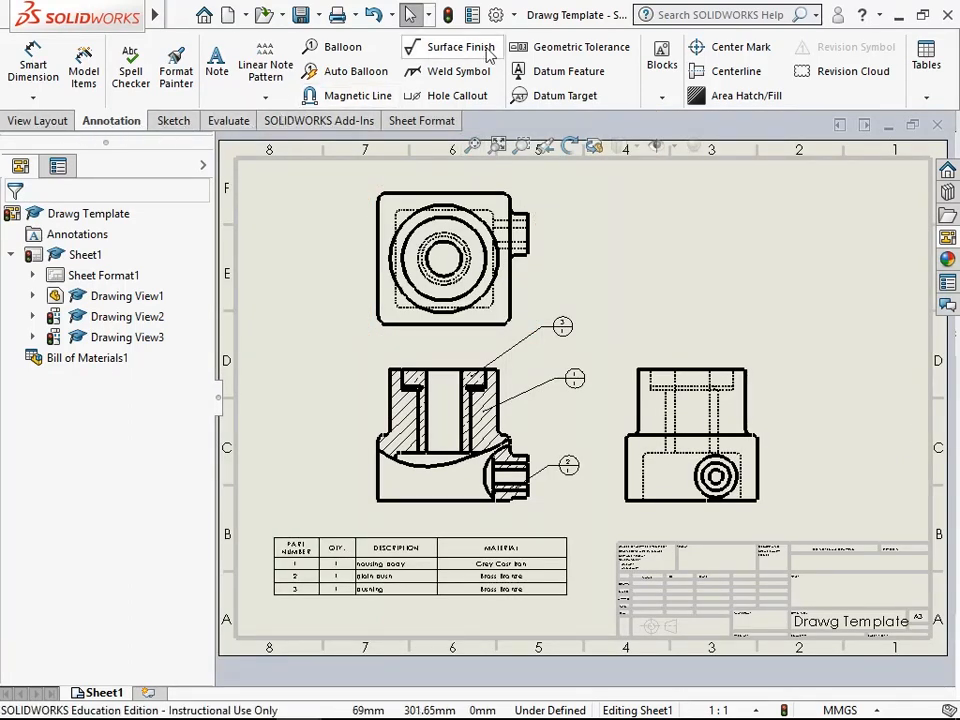
click(740, 50)
scroll(470, 230, down, 3)
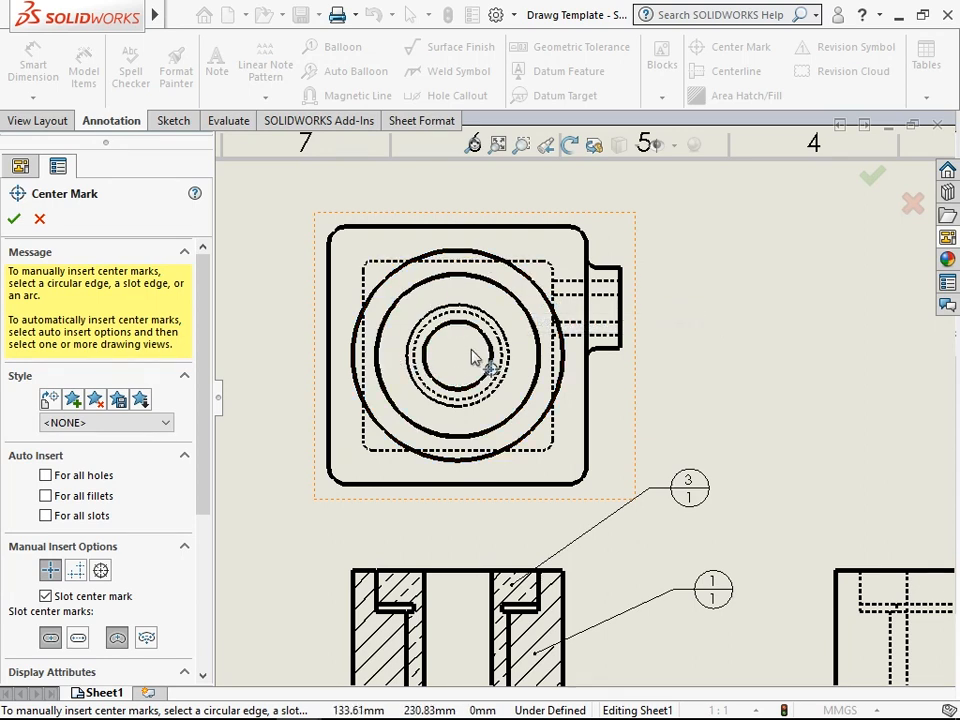
click(527, 283)
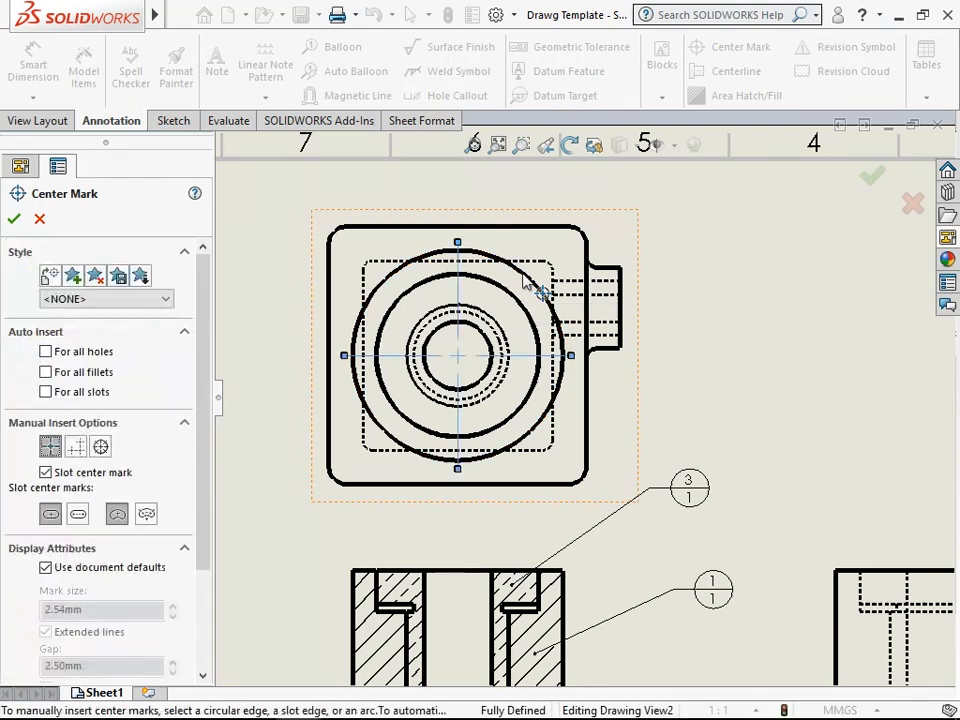
click(14, 219)
Add a center mark to the outer circle of the boss in the side view.
scroll(664, 467, up, 5)
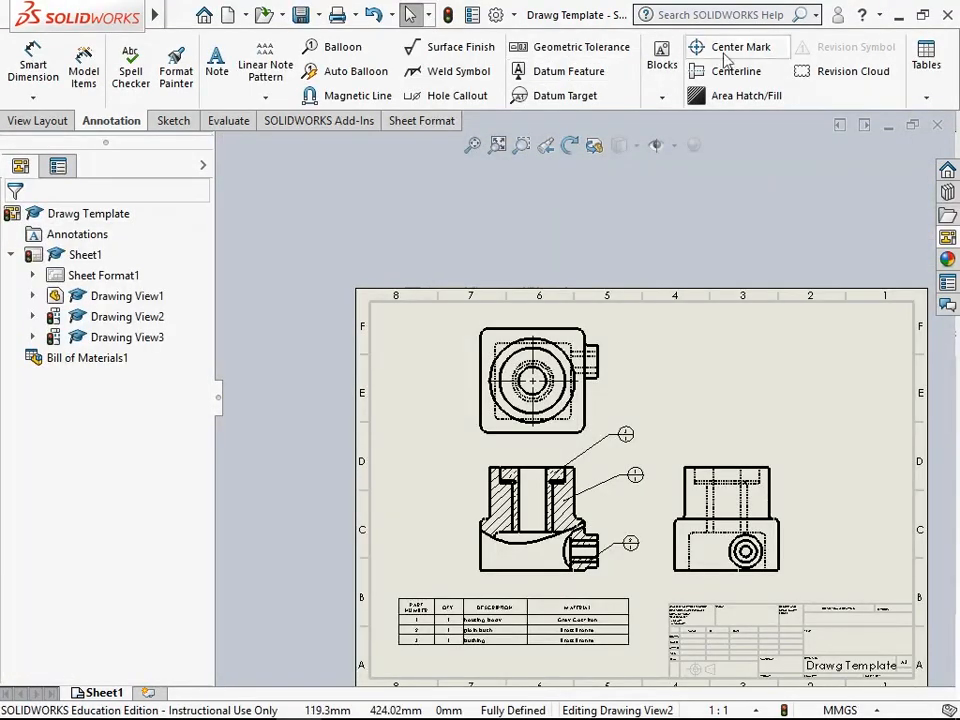
click(727, 50)
scroll(700, 520, down, 8)
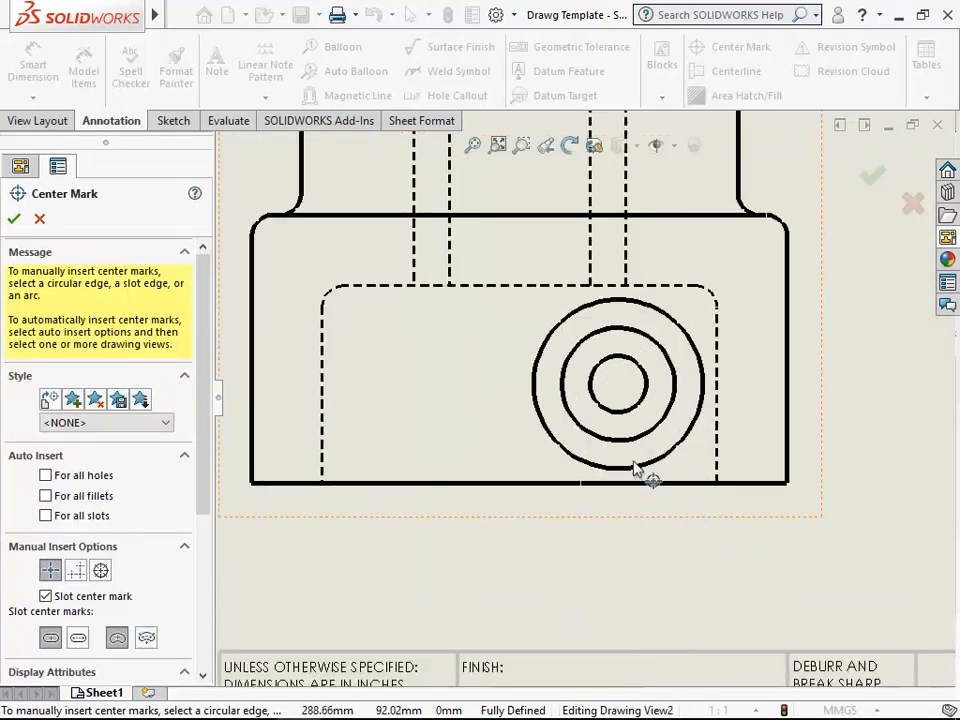
click(664, 457)
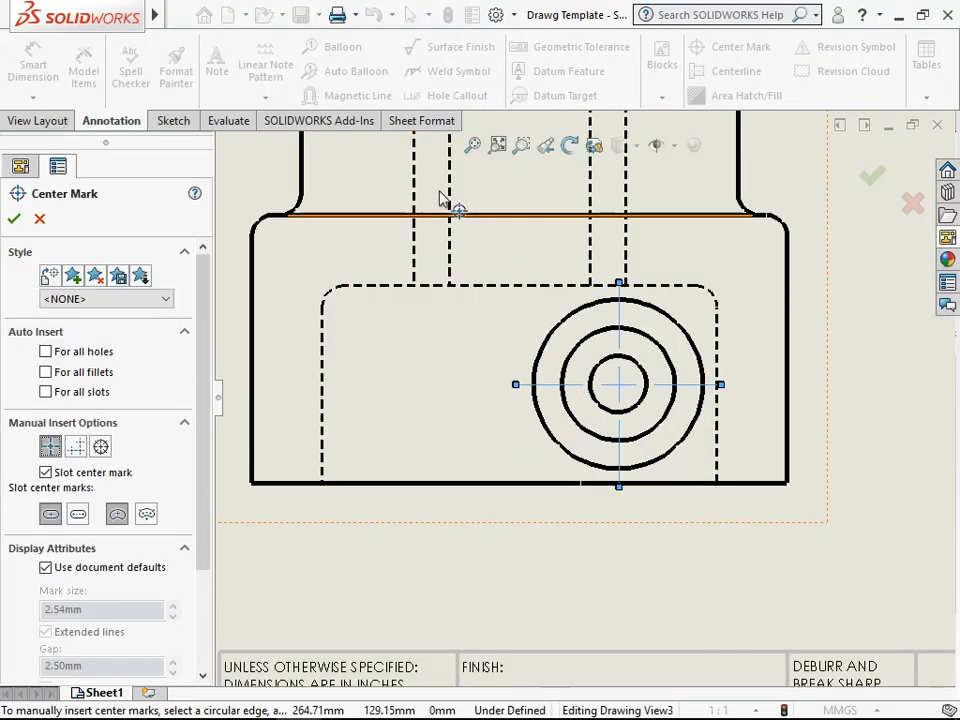
click(14, 219)
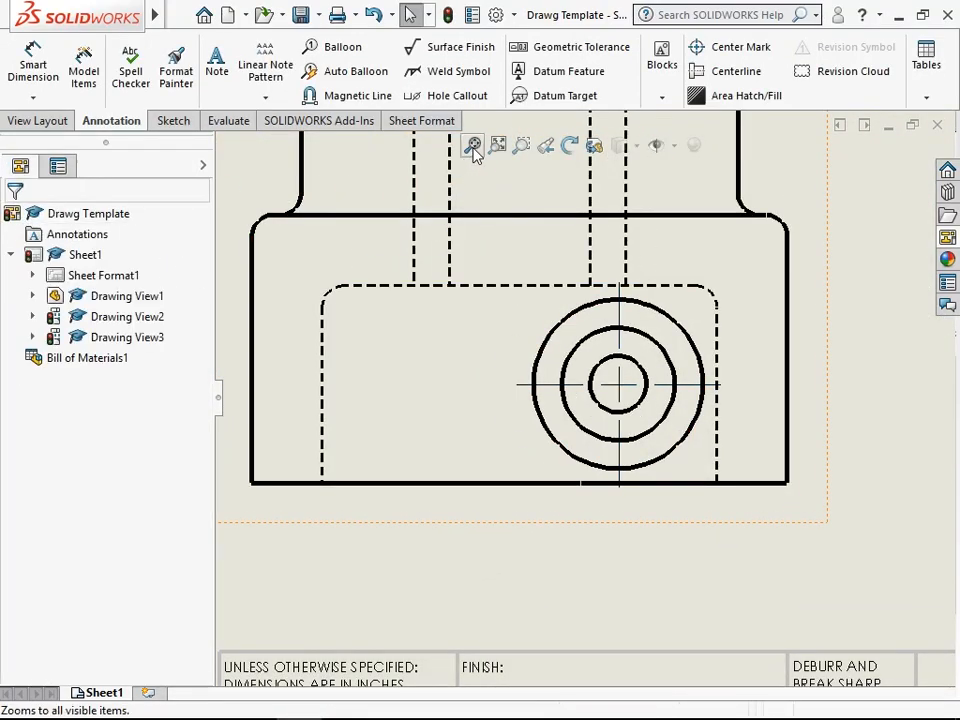
Add a centerline through the vertical bore of the bushing in the sectioned front view.
click(473, 146)
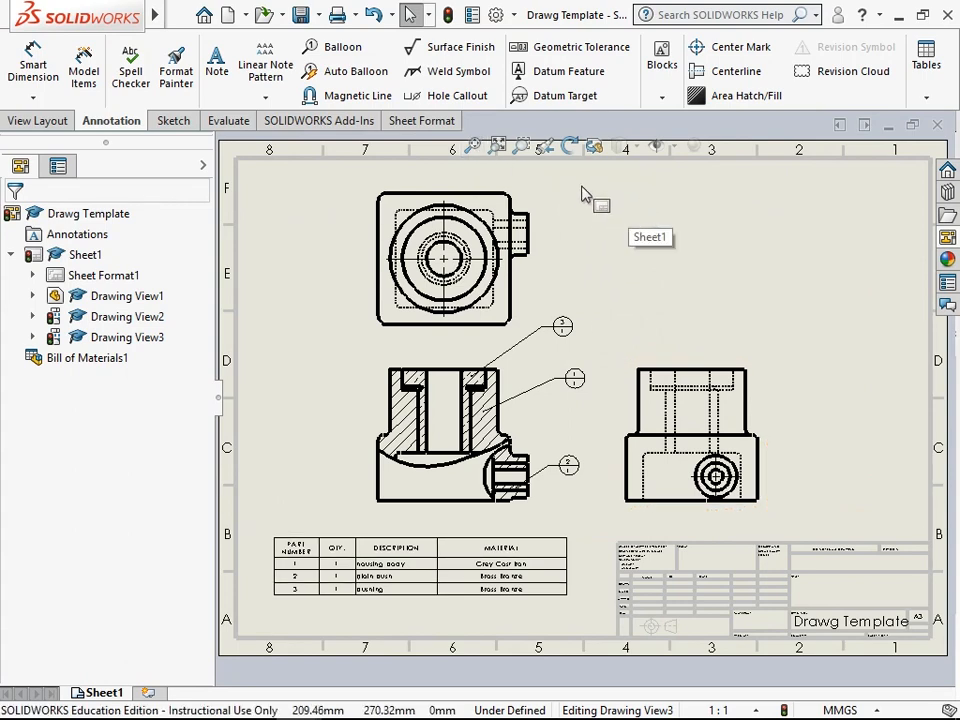
click(737, 72)
scroll(452, 429, down, 5)
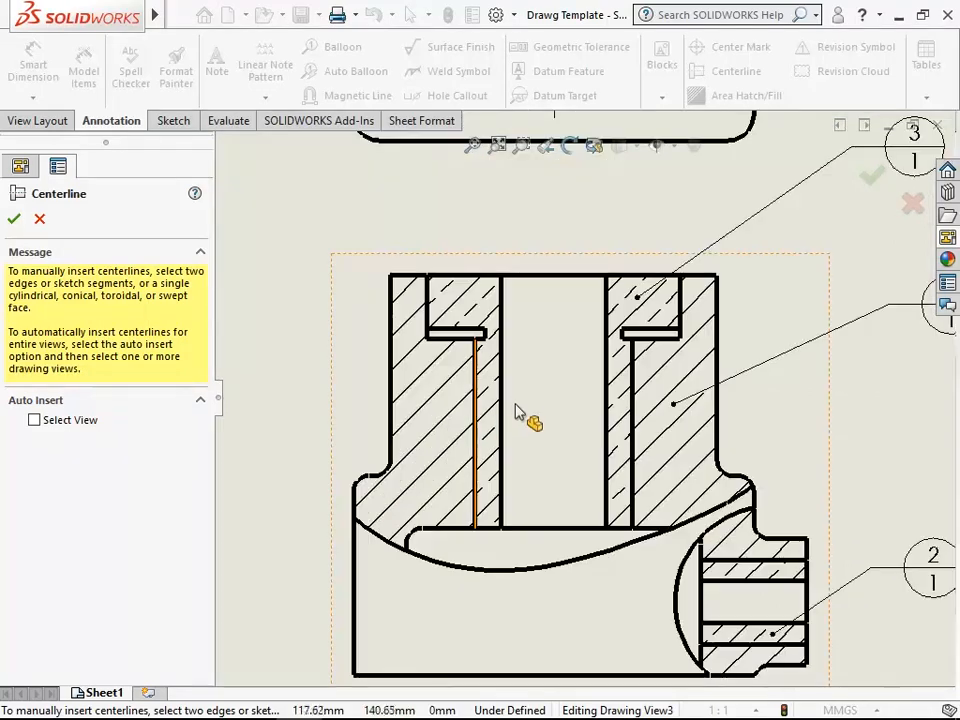
click(545, 407)
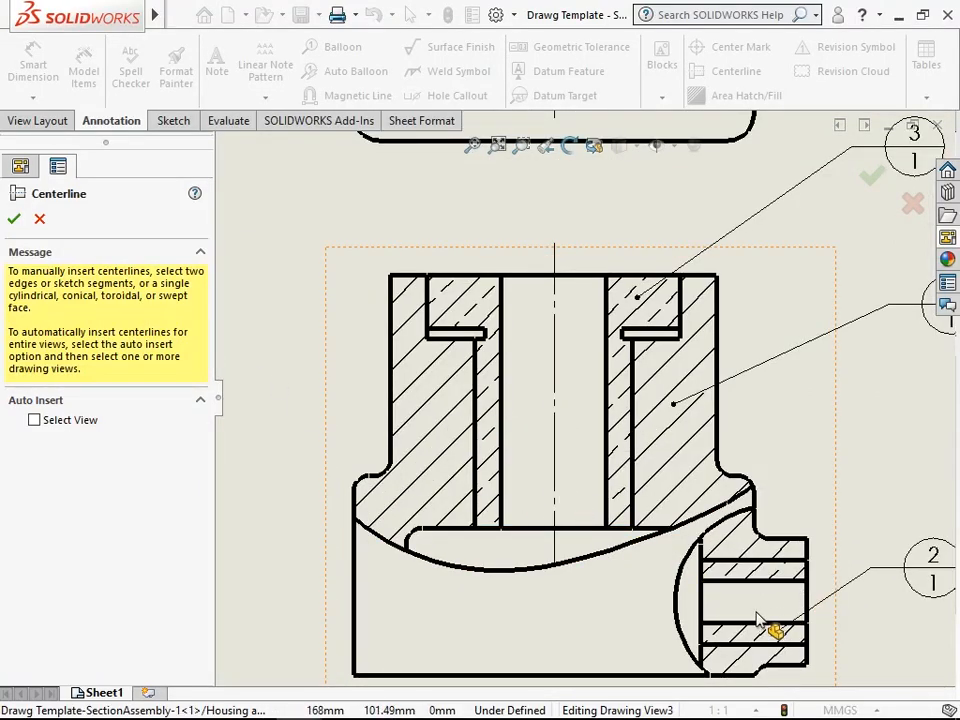
Add a centerline through the horizontal bore of the plain bush in the sectioned front view.
scroll(829, 636, up, 4)
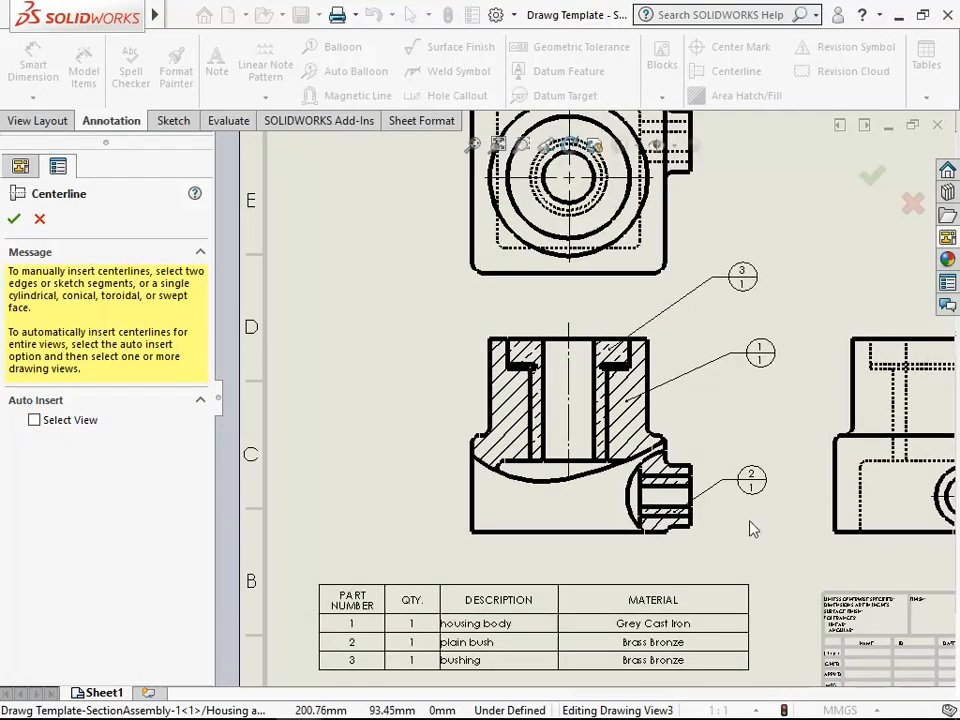
scroll(753, 528, down, 6)
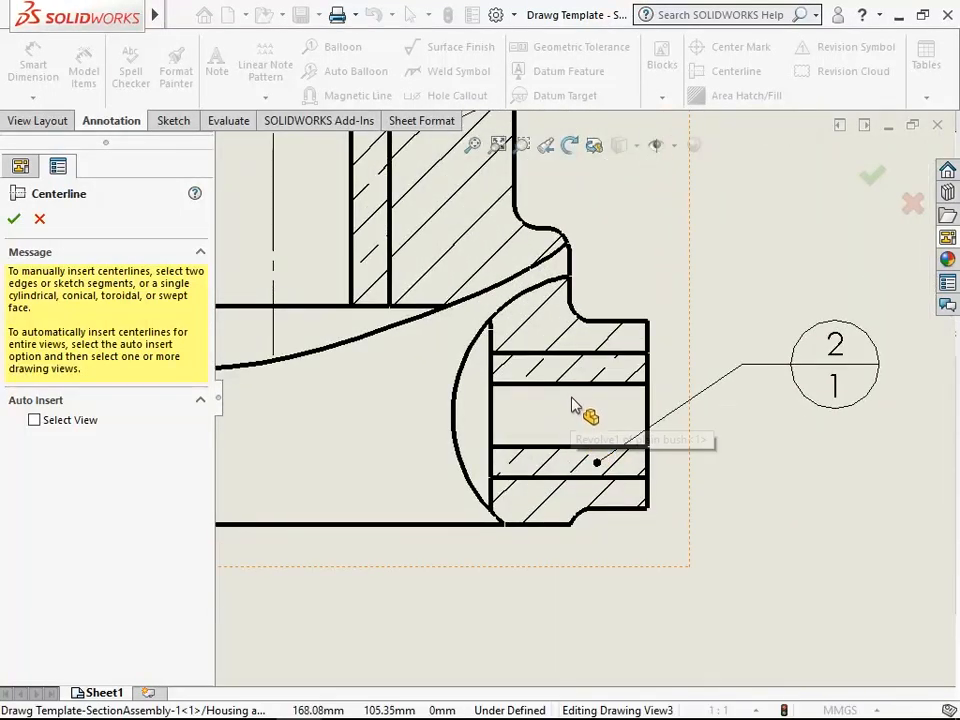
click(574, 384)
click(568, 447)
scroll(570, 430, up, 2)
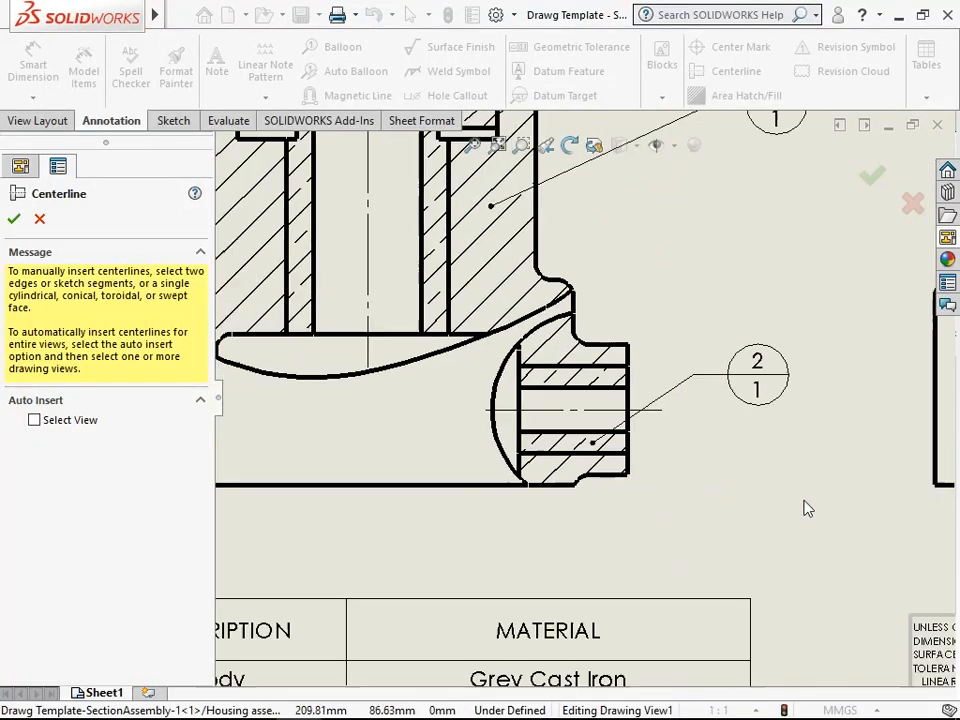
Add a centerline between the hidden vertical bore edges of the bushing in the side view.
scroll(808, 509, up, 3)
scroll(707, 386, down, 4)
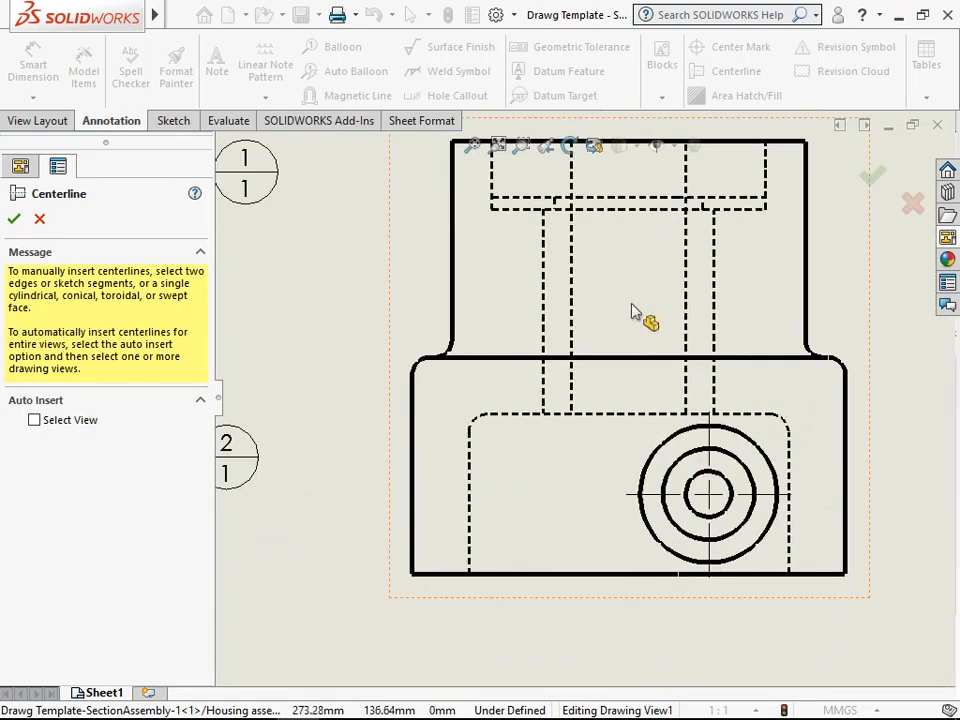
click(572, 296)
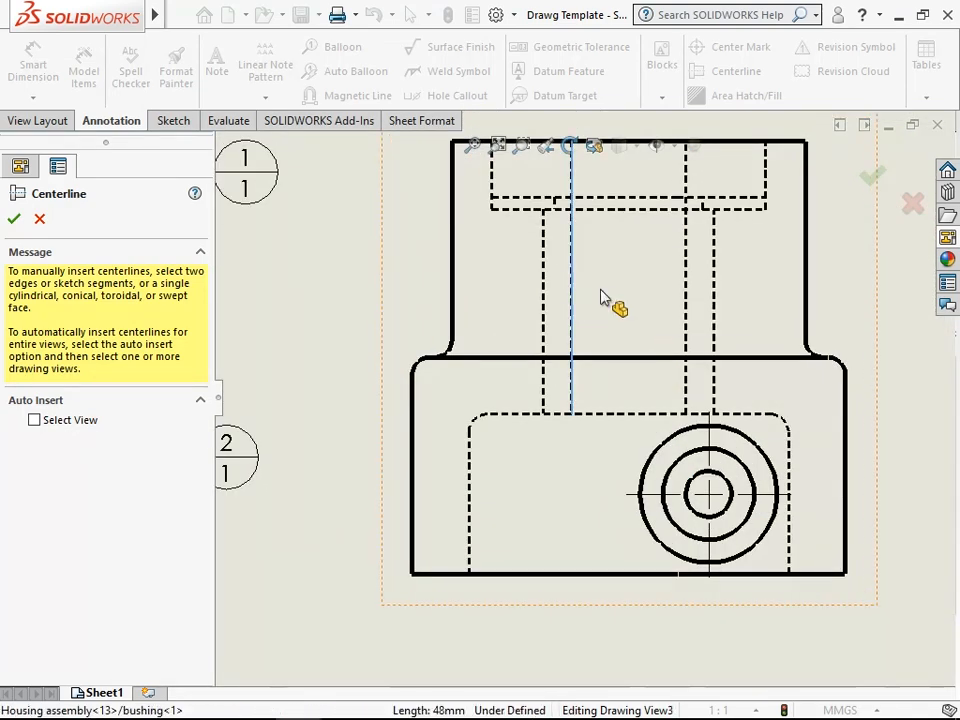
Add a centerline between the plain bush's hidden bore edges in the top view and finish adding centerlines.
scroll(581, 381, up, 5)
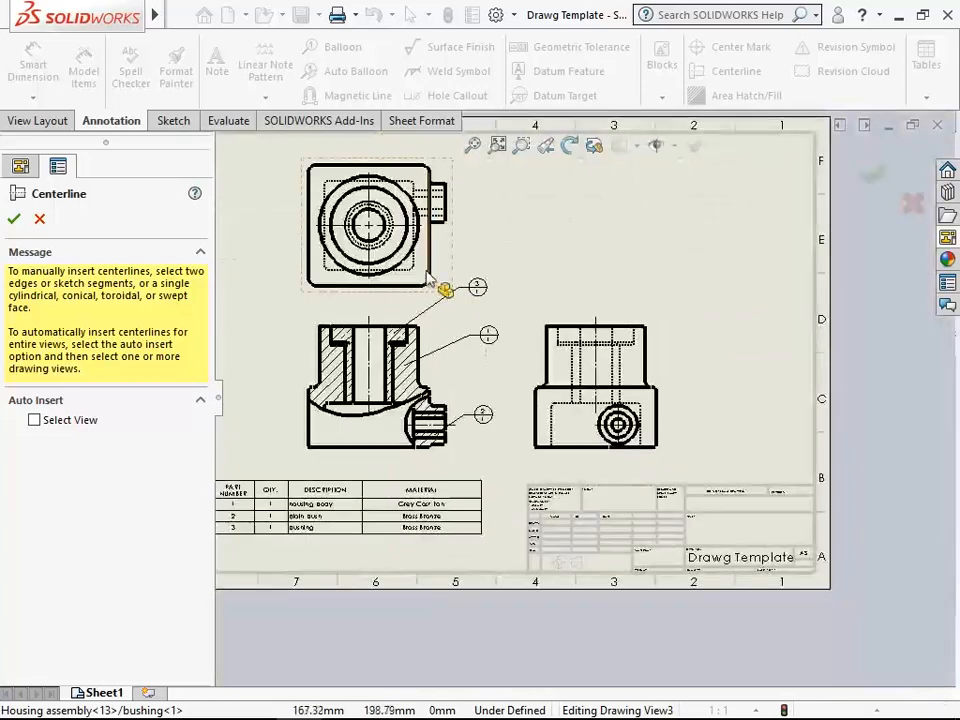
scroll(428, 276, down, 5)
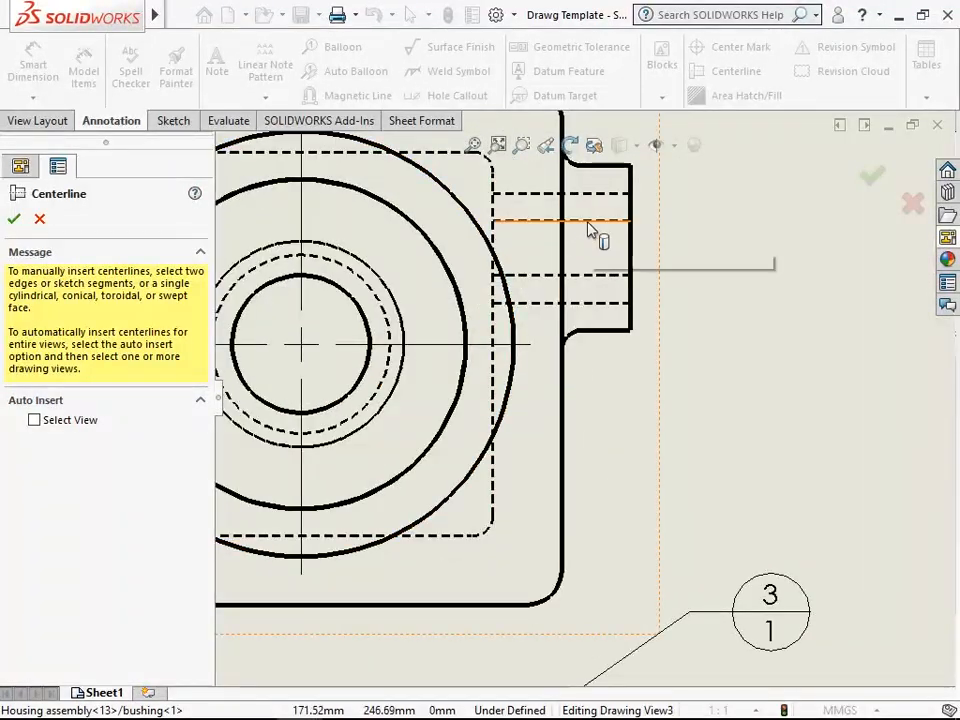
click(588, 221)
click(582, 274)
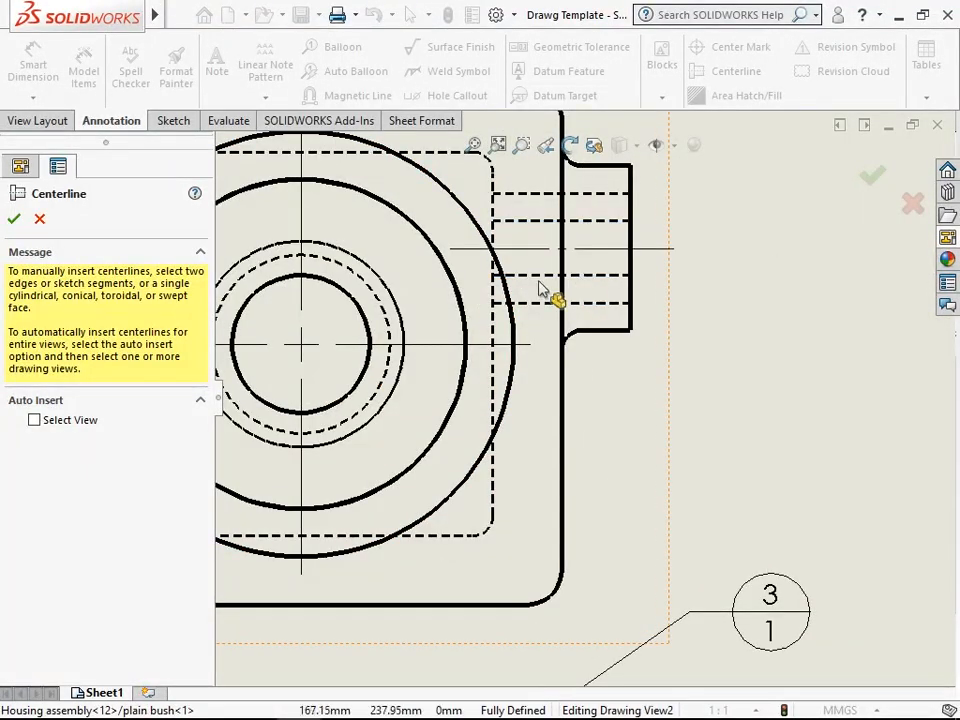
click(13, 219)
click(473, 145)
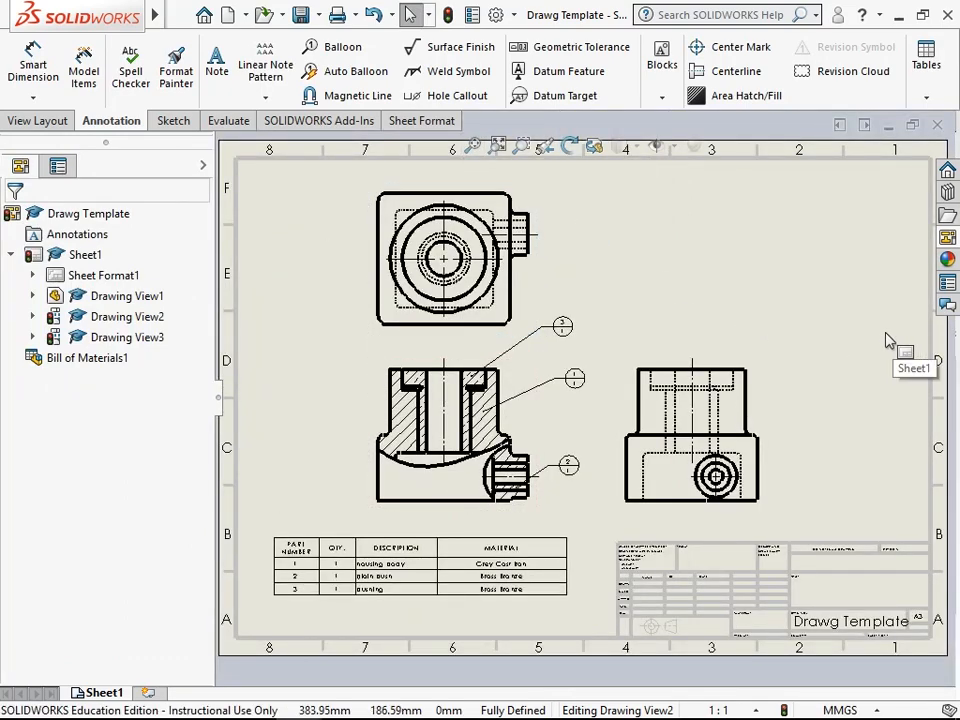
Place an isometric view of the assembly above the side view and set its display style to Shaded With Edges.
click(947, 237)
mouse_move(793, 655)
mouse_down()
mouse_move(692, 302)
mouse_move(800, 256)
mouse_move(823, 270)
mouse_move(810, 266)
mouse_move(808, 276)
mouse_up()
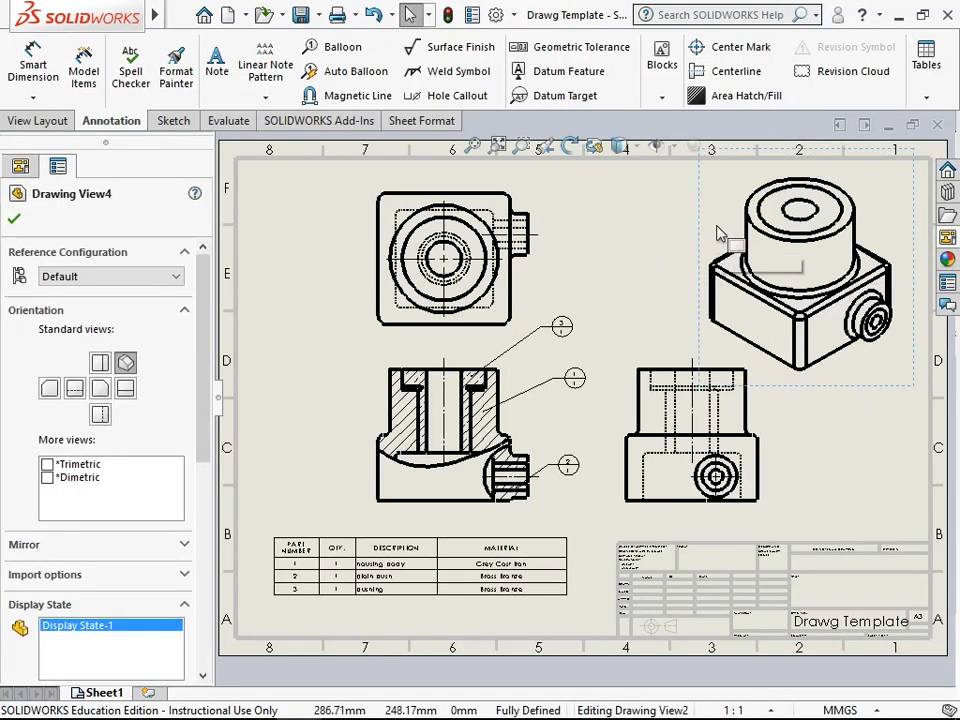
drag(207, 420, 208, 510)
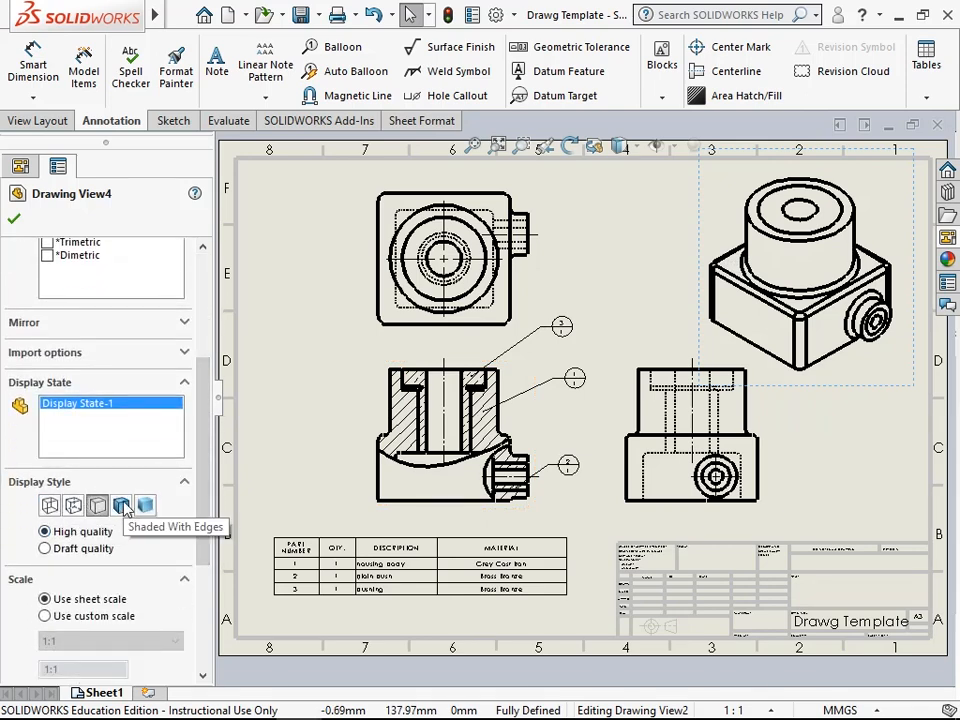
click(121, 506)
click(14, 218)
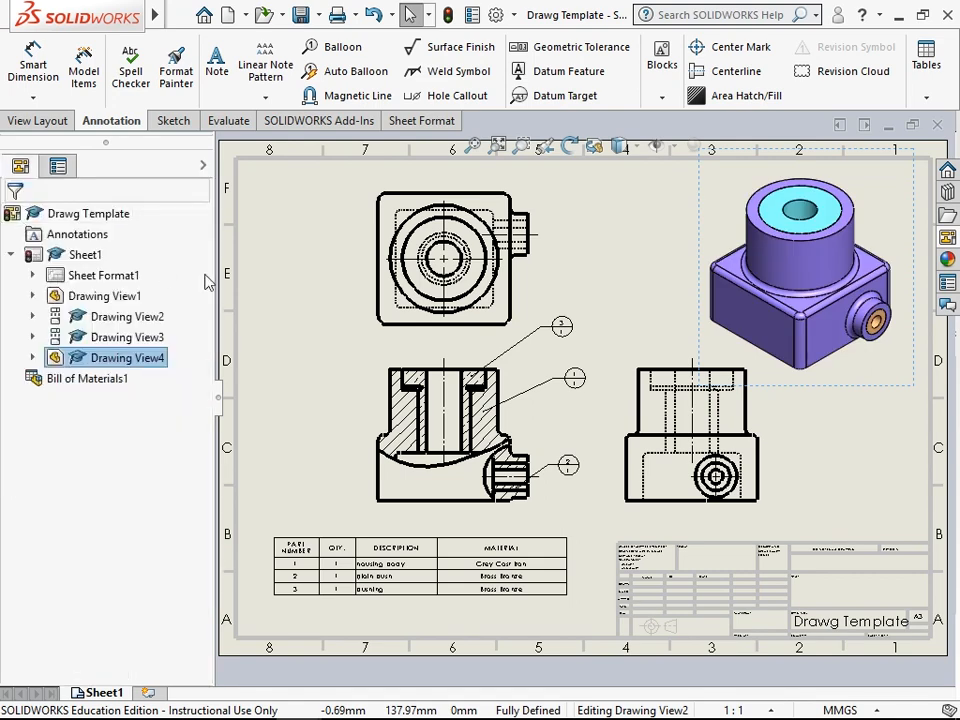
Set the isometric view's tangent edges to Tangent Edges With Font.
right_click(719, 229)
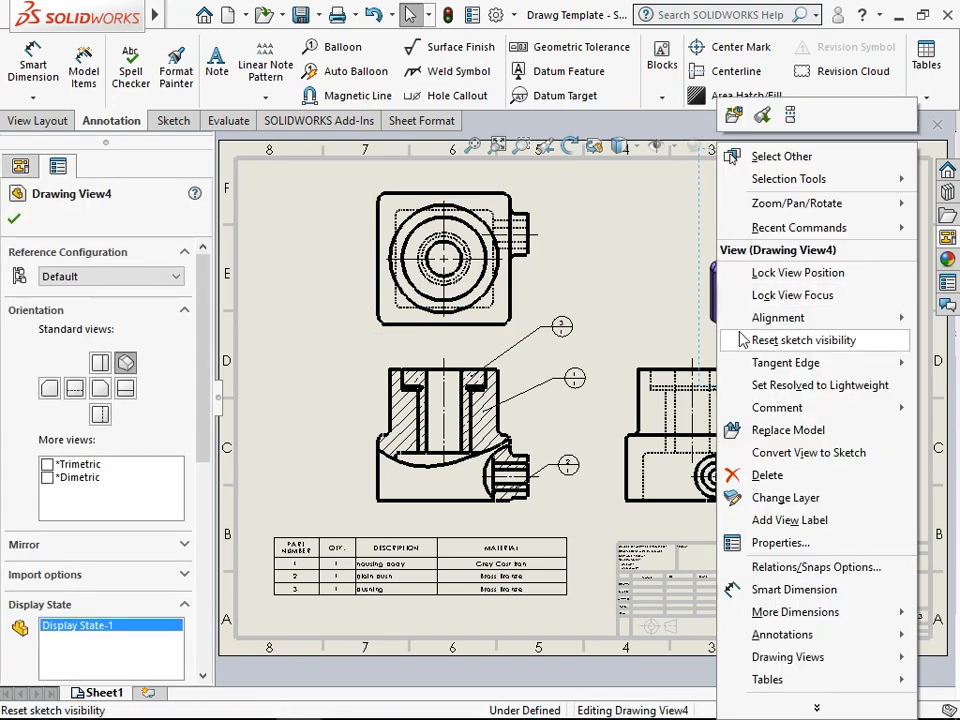
mouse_move(748, 363)
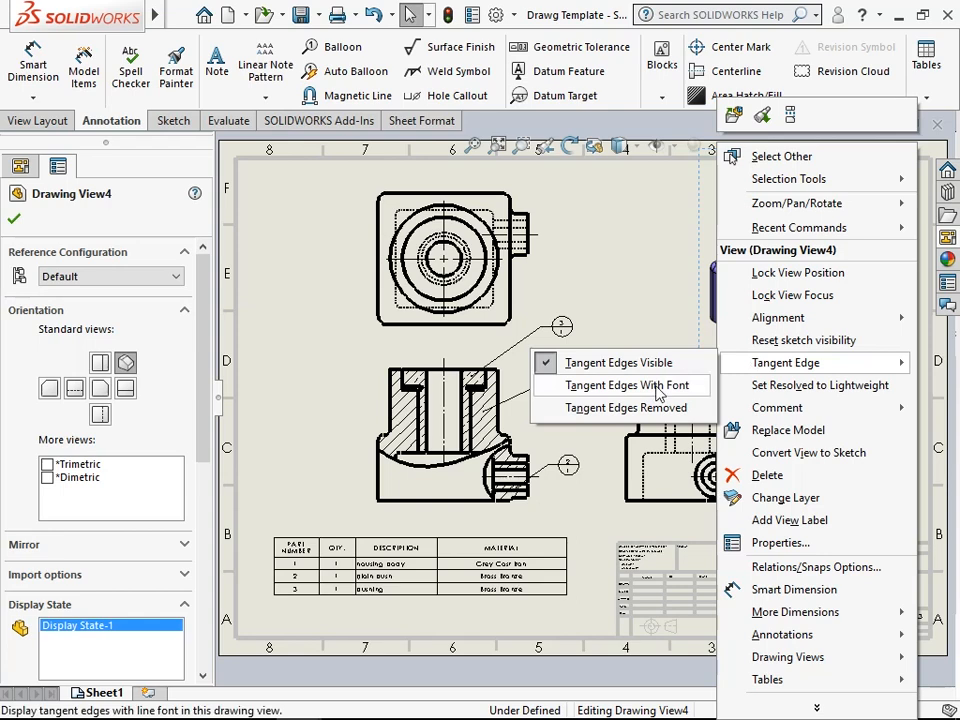
click(658, 389)
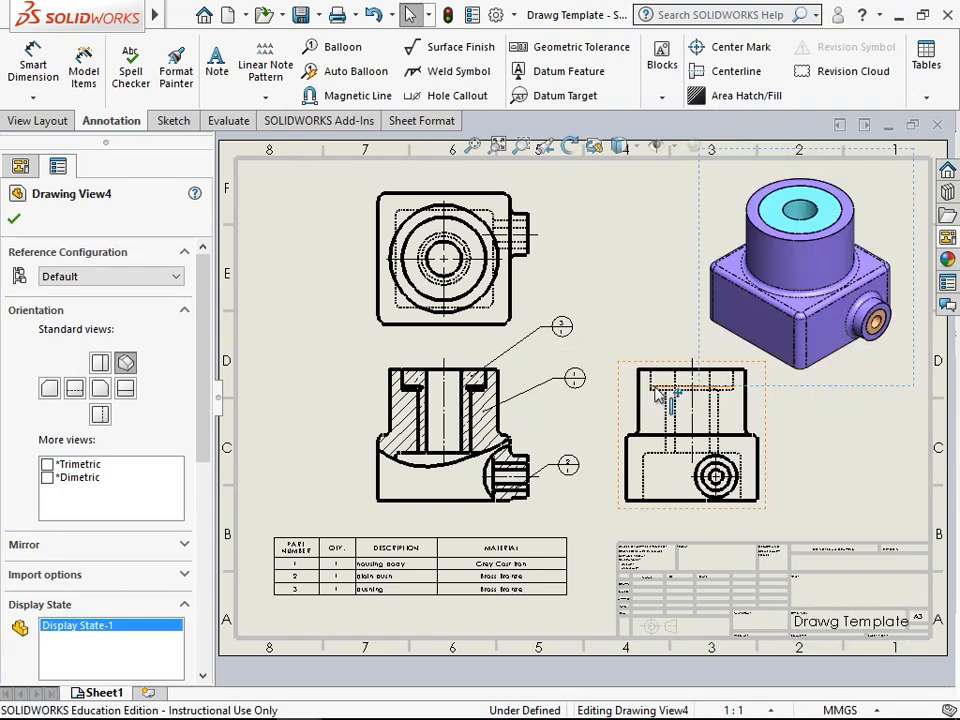
click(14, 220)
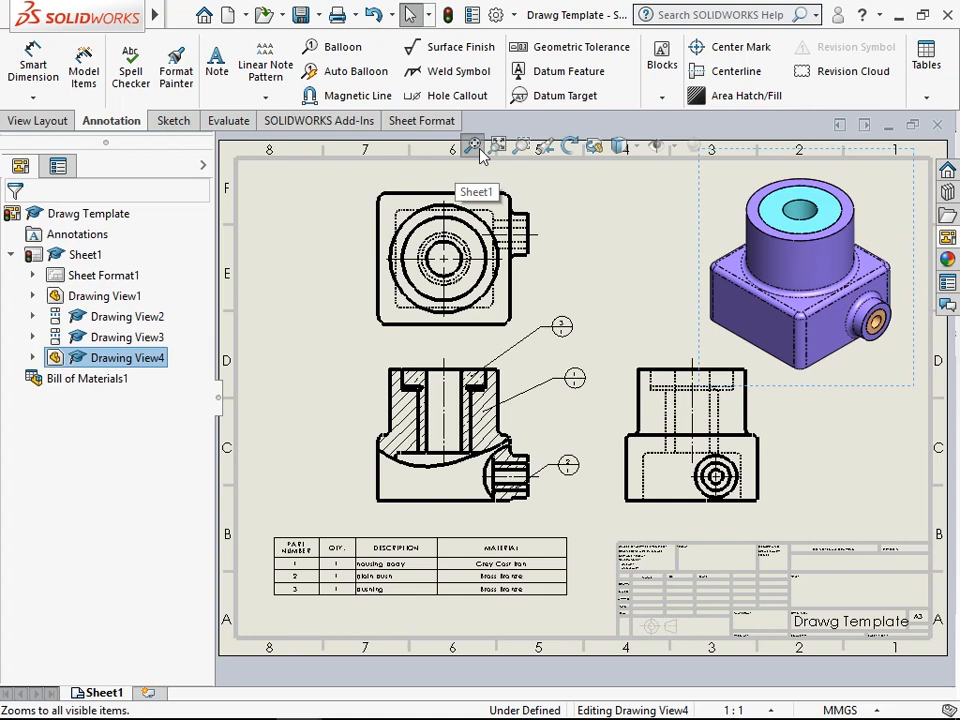
Fit the widths of the MATERIAL and DESCRIPTION columns of the Bill of Materials to their text.
scroll(444, 535, down, 3)
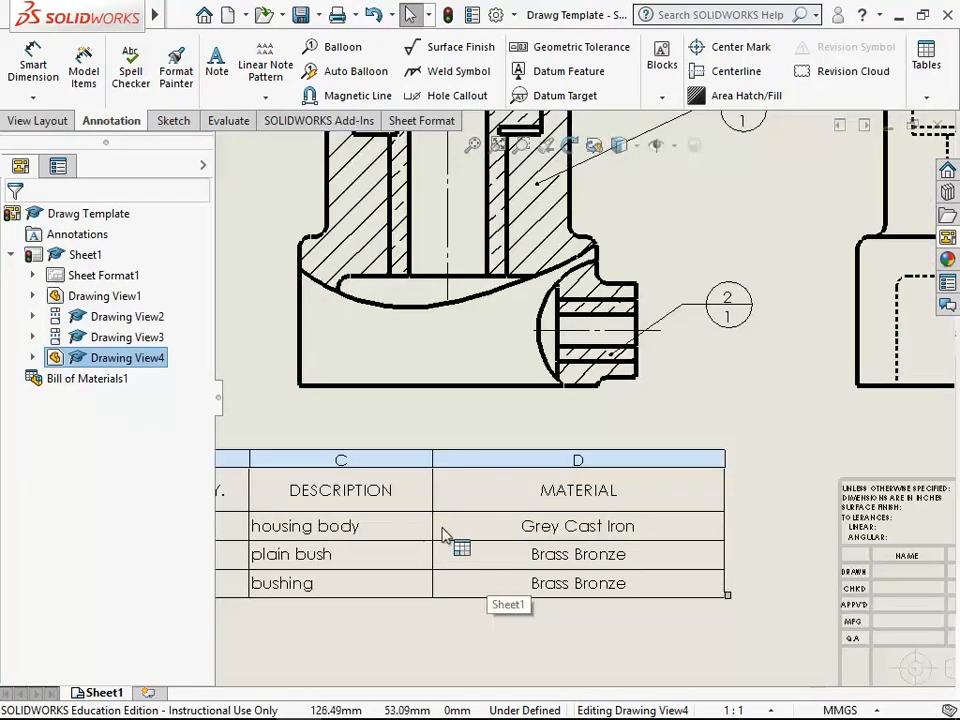
click(724, 476)
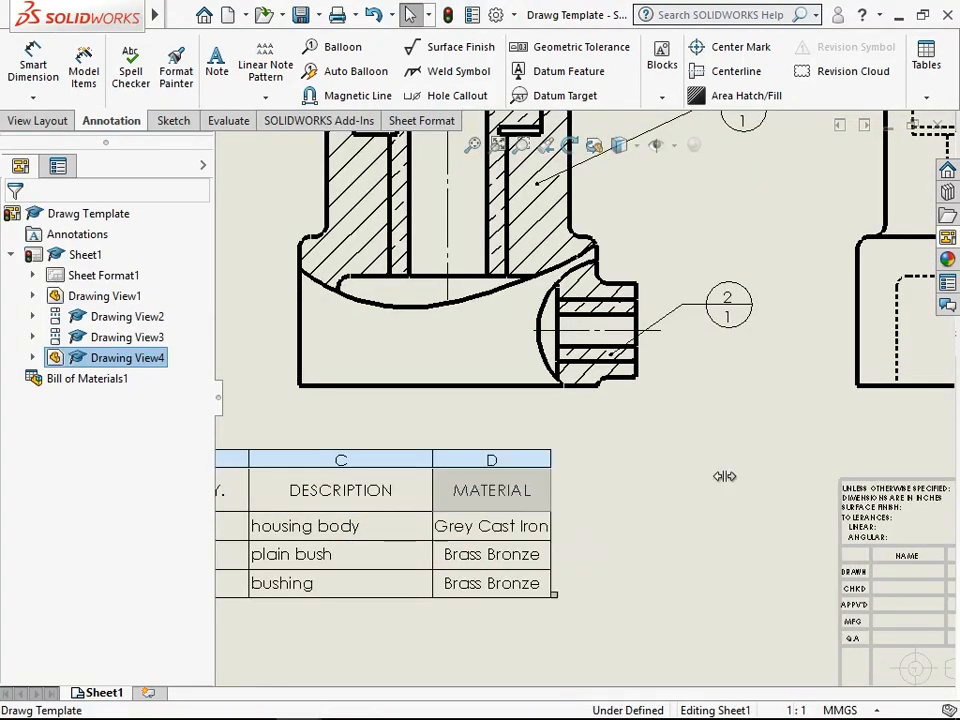
scroll(574, 568, up, 3)
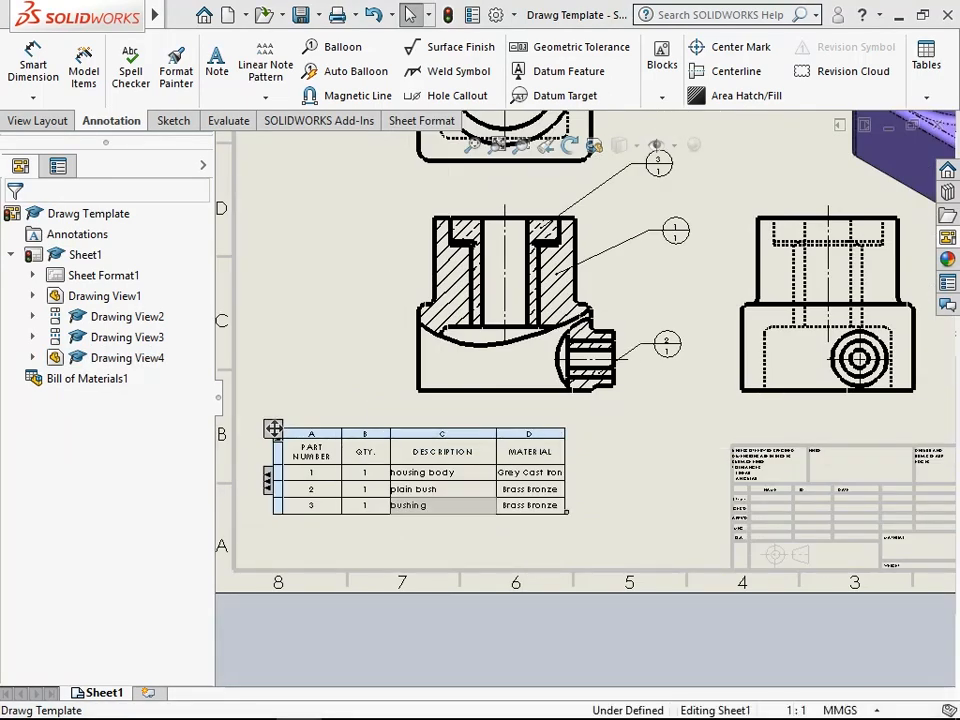
click(484, 558)
scroll(491, 458, down, 2)
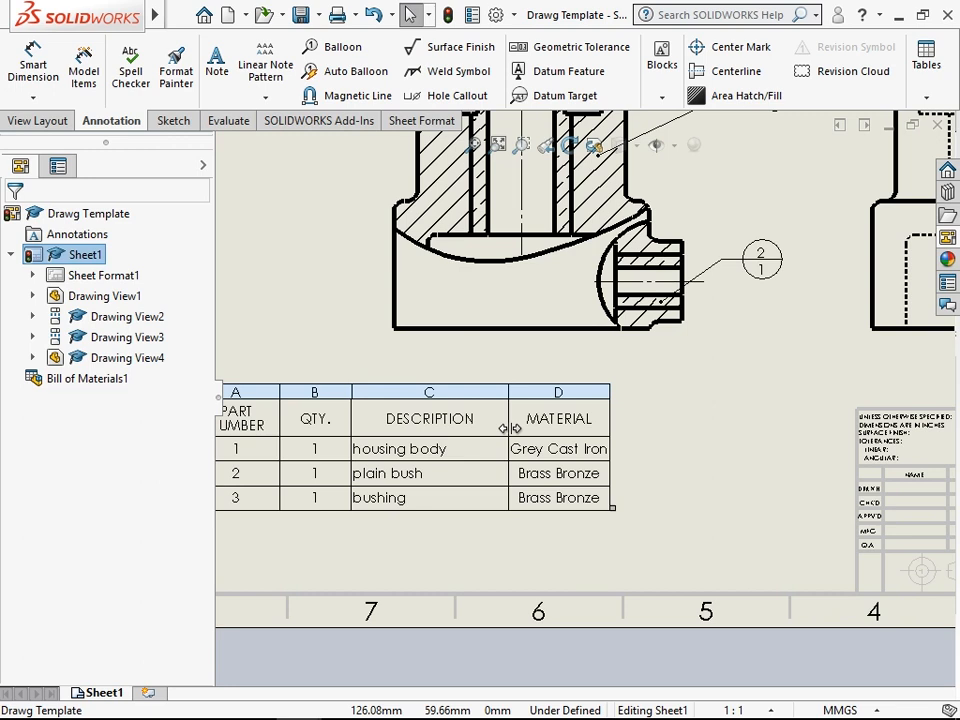
double_click(510, 428)
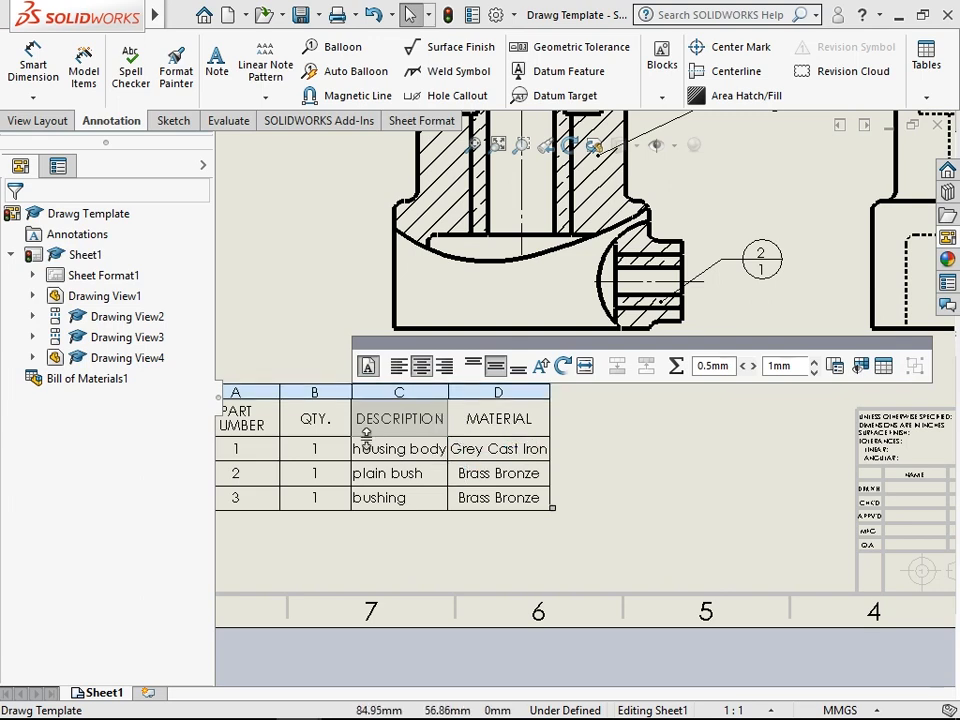
click(381, 566)
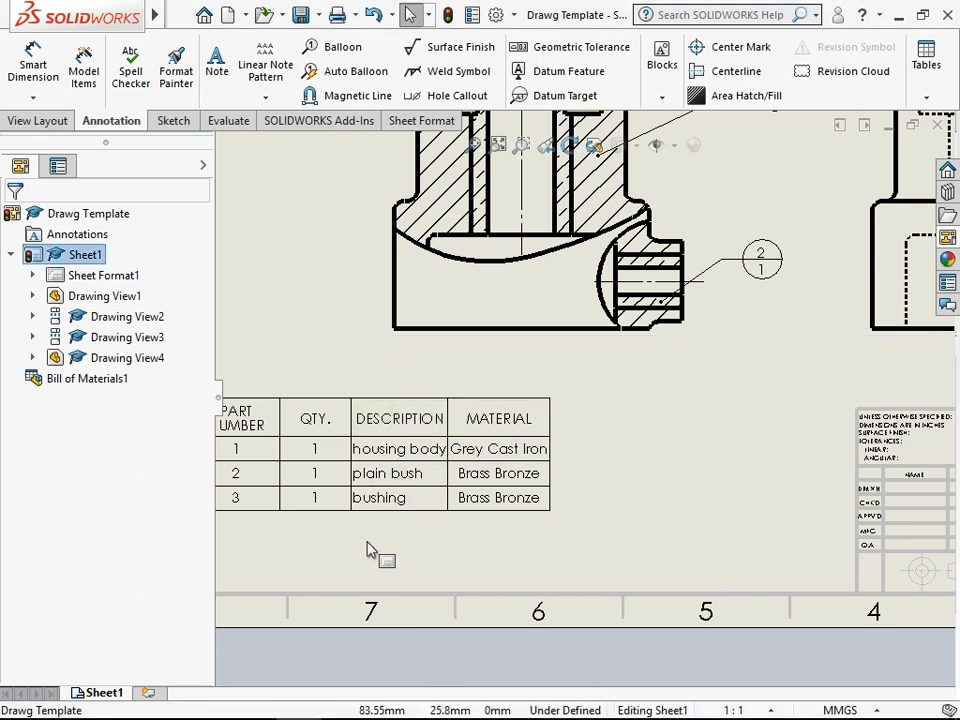
Fit the widths of the QTY. and PART NUMBER columns of the Bill of Materials to their text.
scroll(364, 499, up, 2)
scroll(386, 428, down, 3)
click(386, 428)
scroll(386, 428, down, 1)
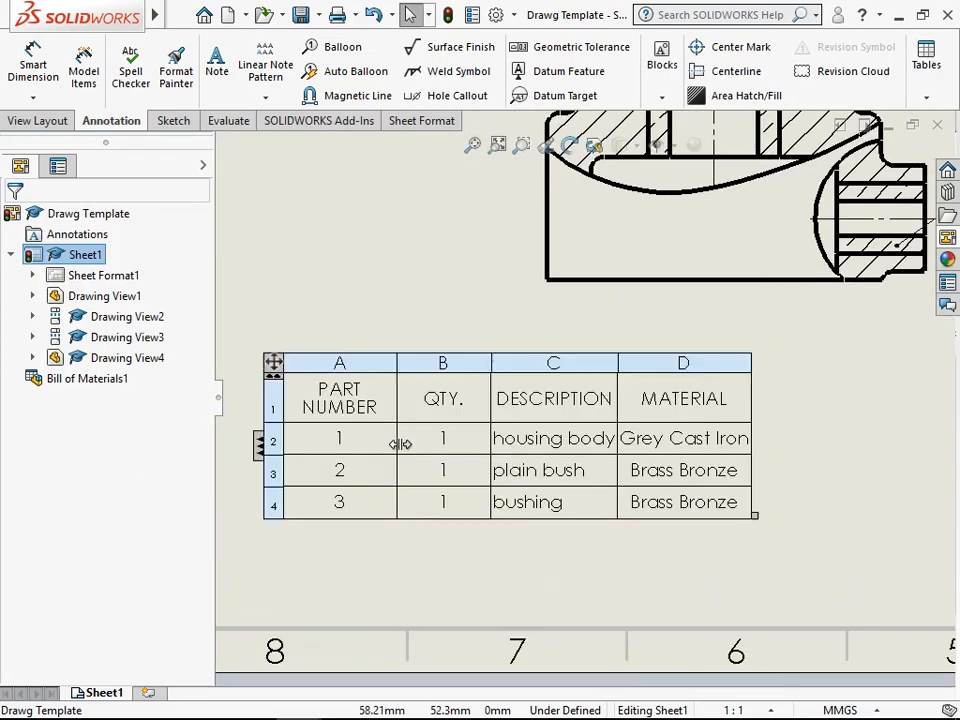
double_click(493, 412)
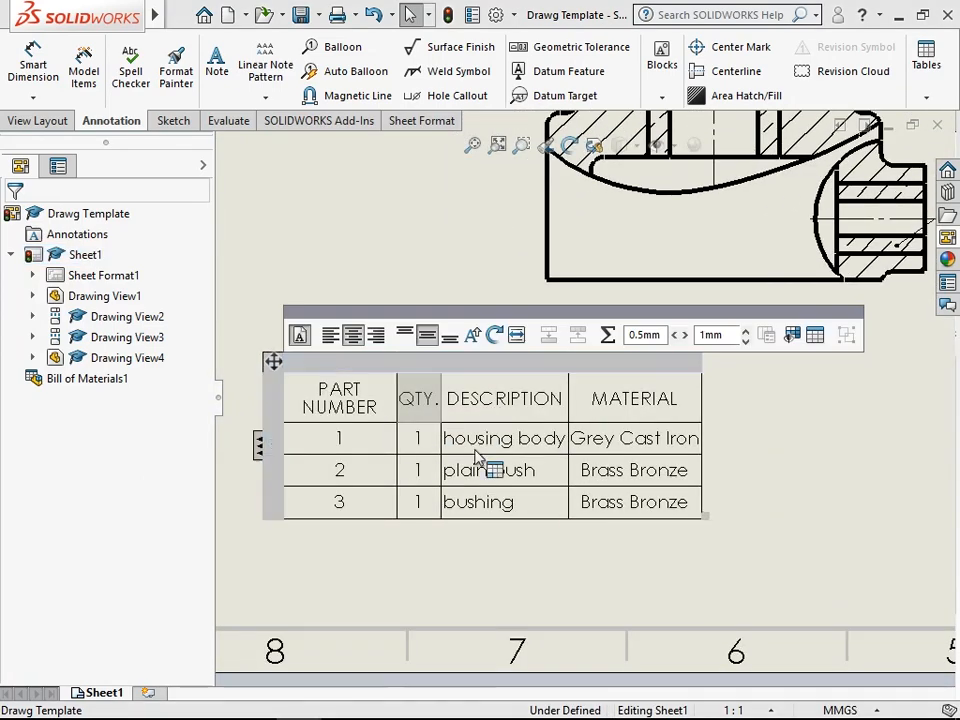
double_click(397, 408)
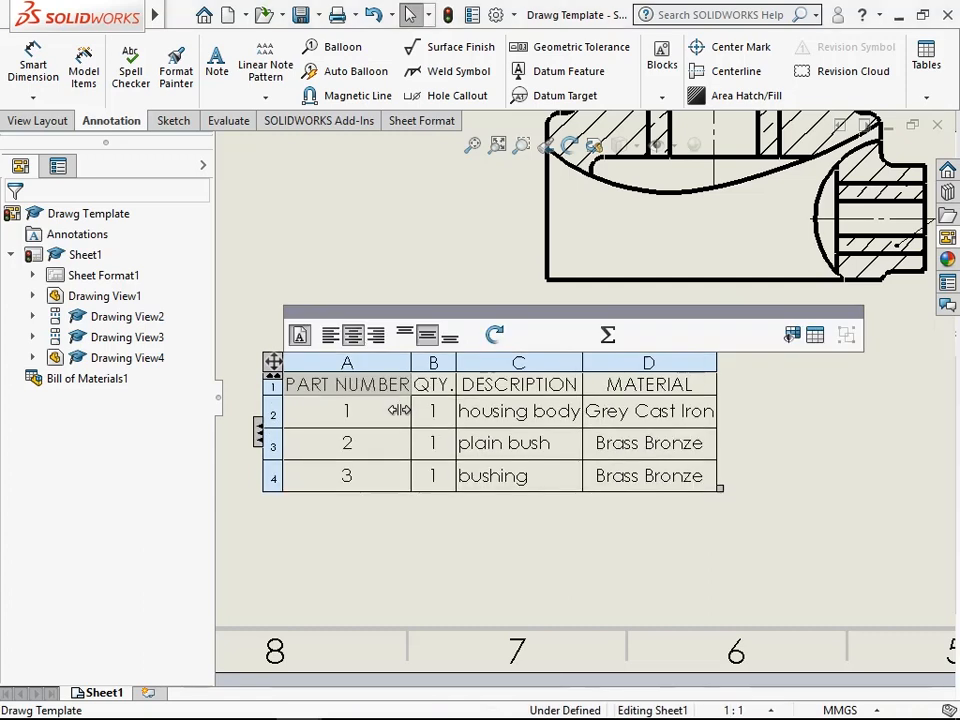
click(407, 576)
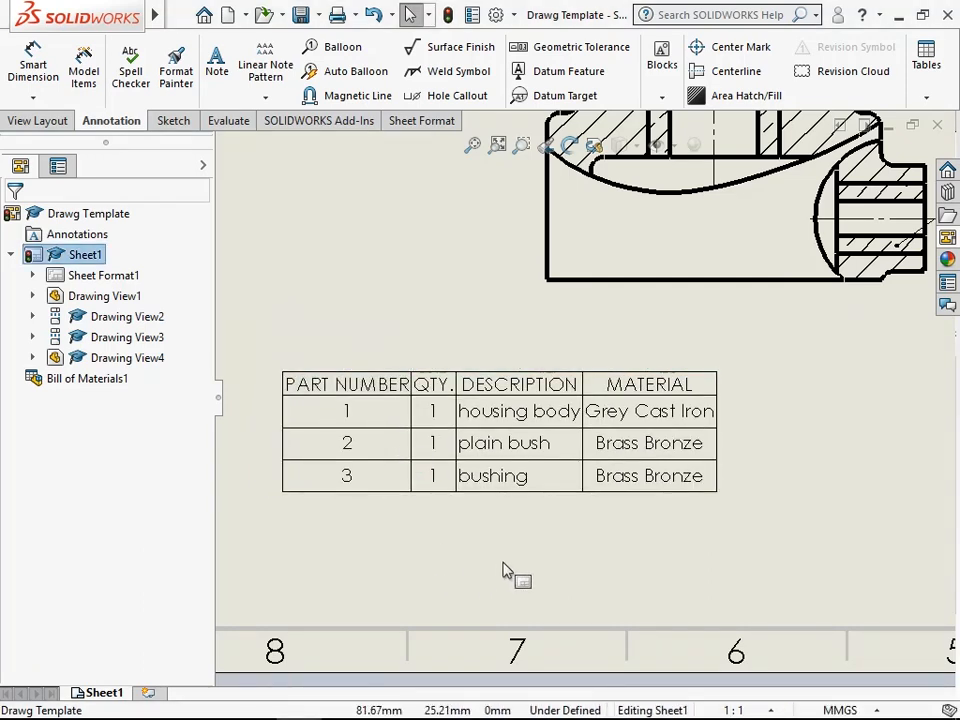
click(370, 484)
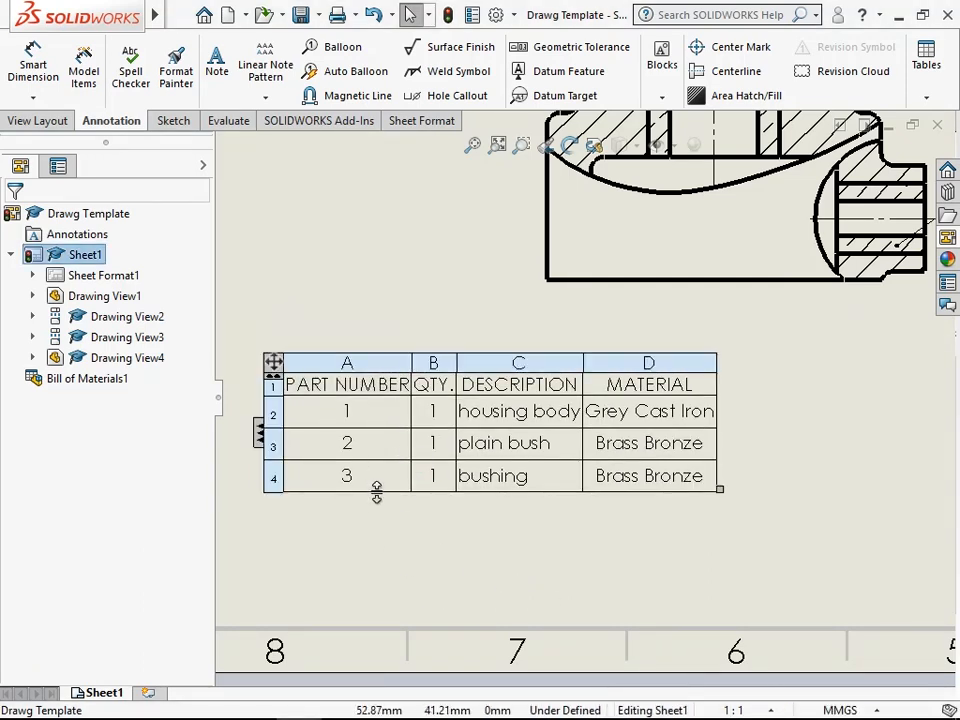
click(343, 510)
scroll(842, 416, up, 5)
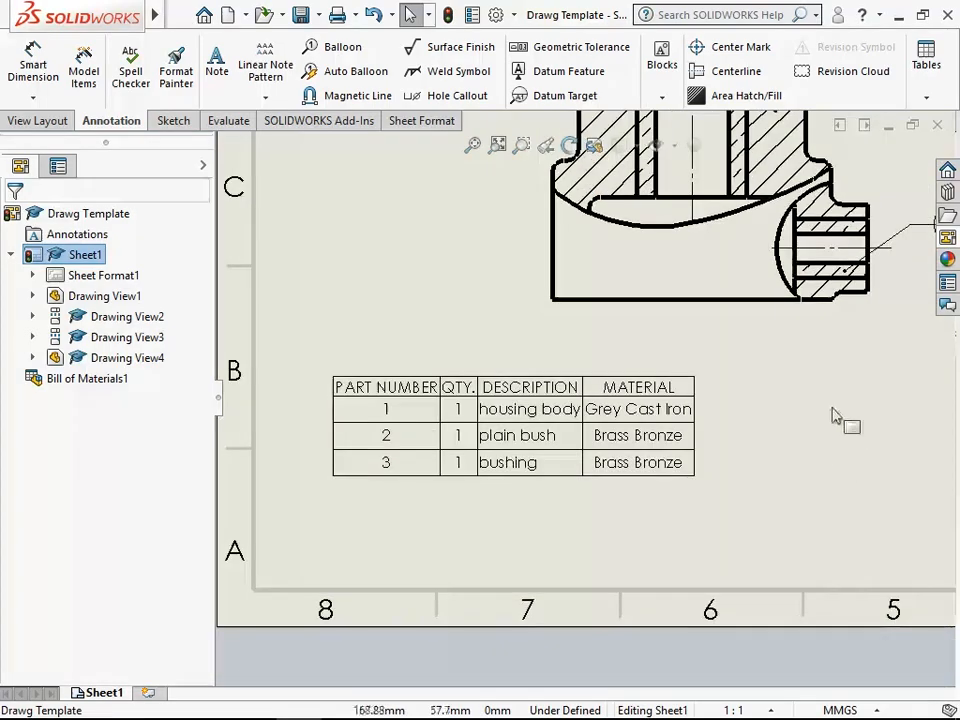
scroll(740, 335, down, 5)
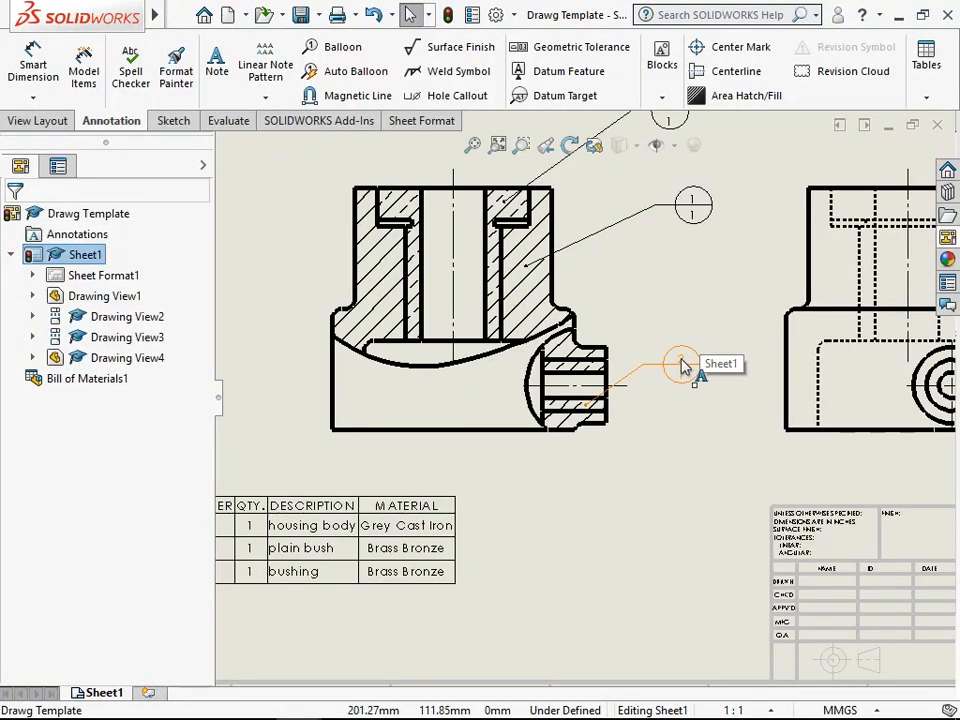
scroll(692, 257, up, 3)
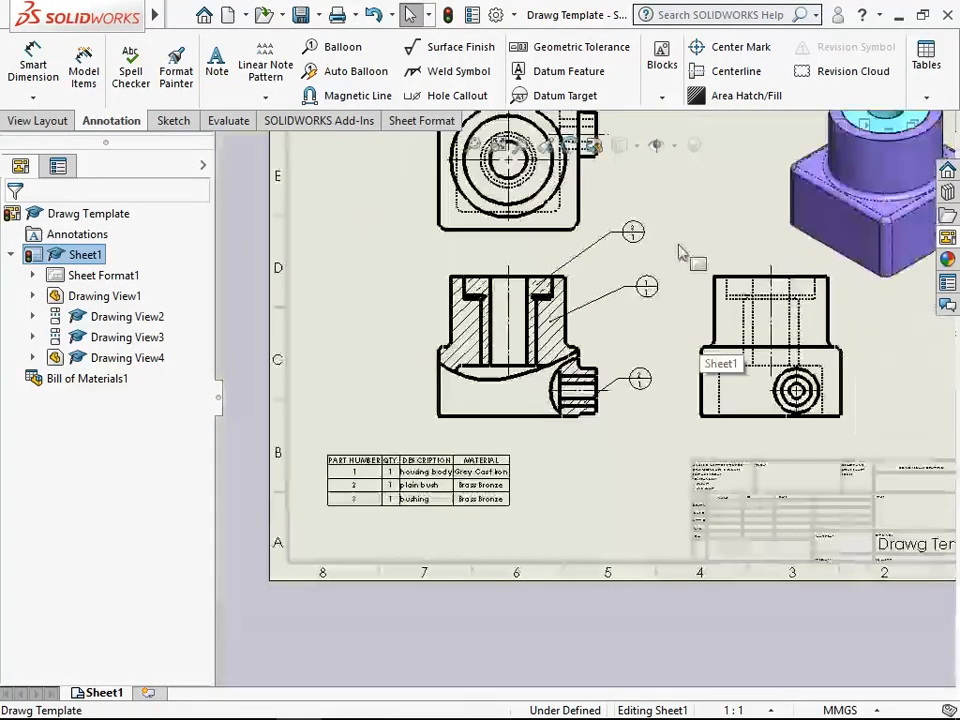
Break the property link of the housing body's material cell in the Bill of Materials and shorten its text to Cast Iron.
scroll(590, 258, down, 2)
click(310, 550)
scroll(330, 545, down, 3)
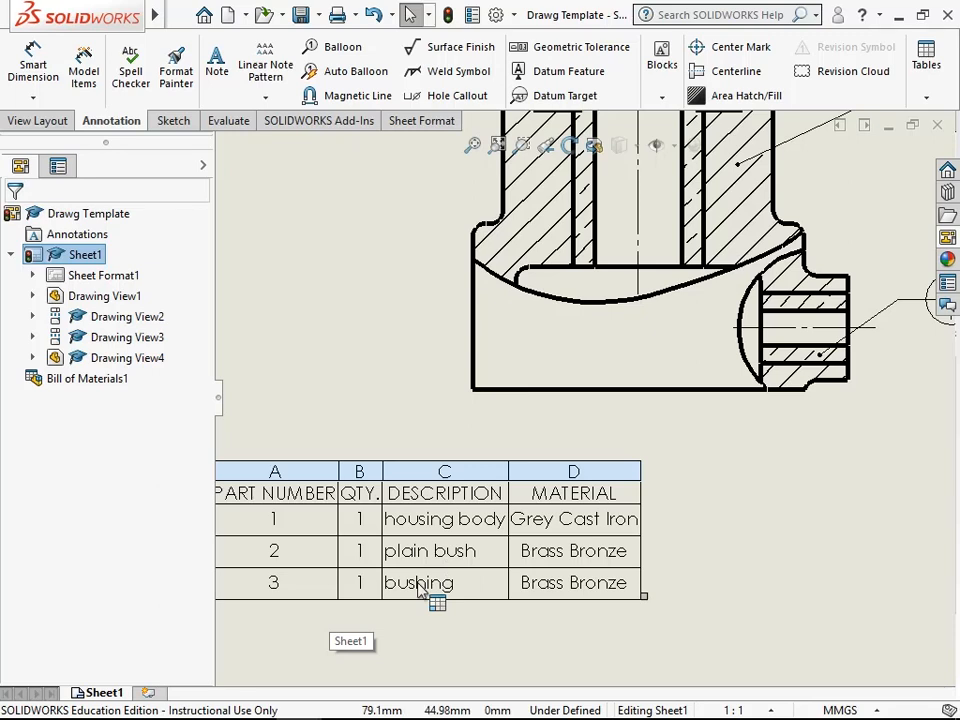
double_click(576, 530)
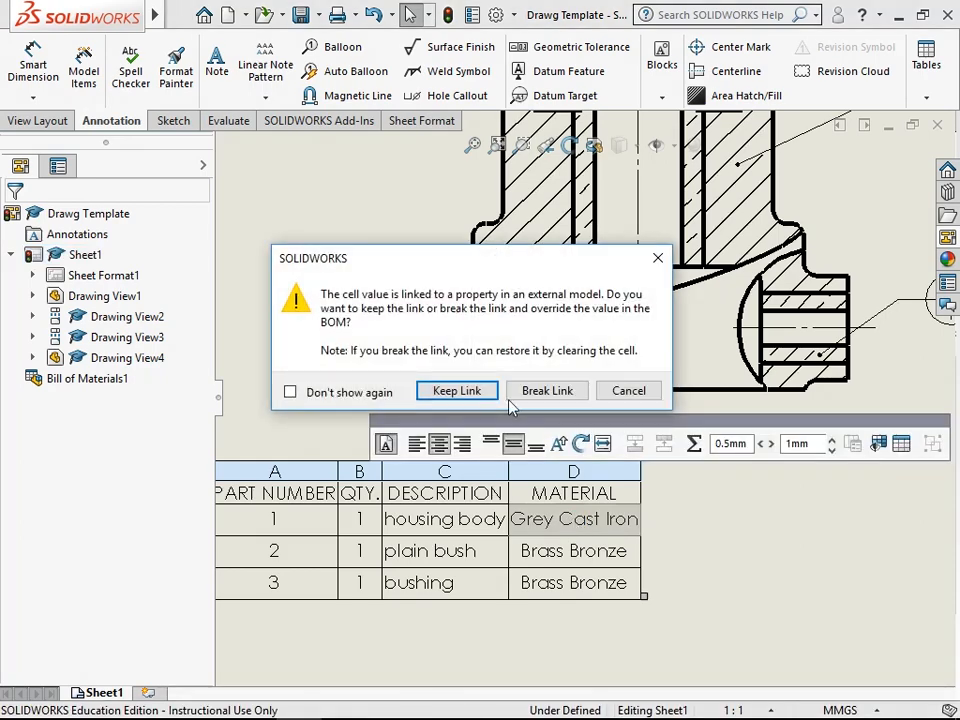
click(520, 391)
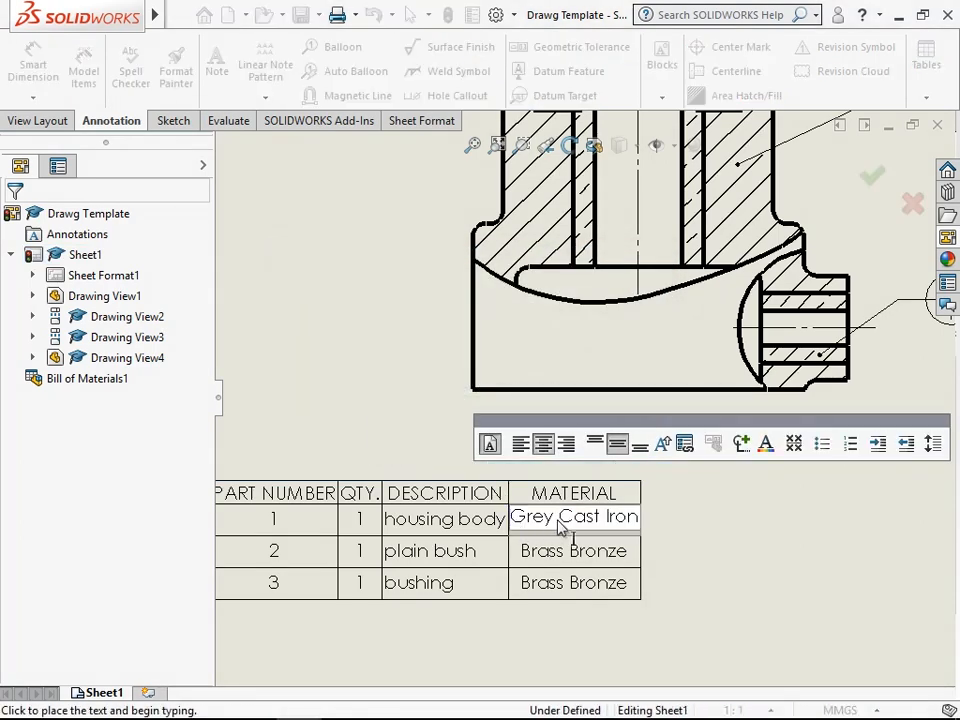
drag(560, 527, 515, 530)
key(Delete)
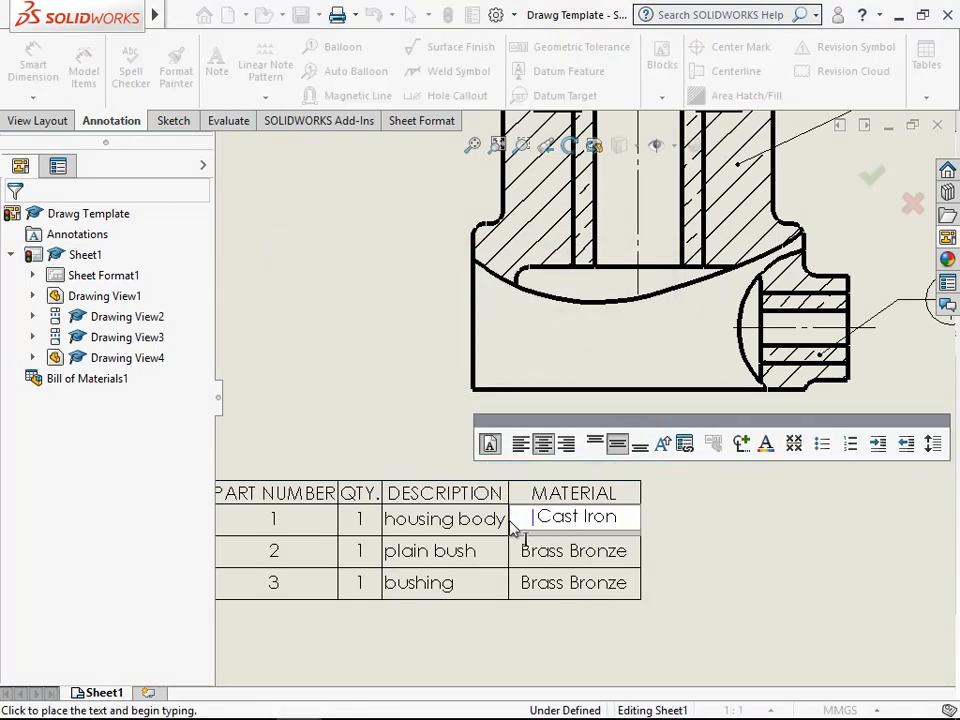
click(686, 574)
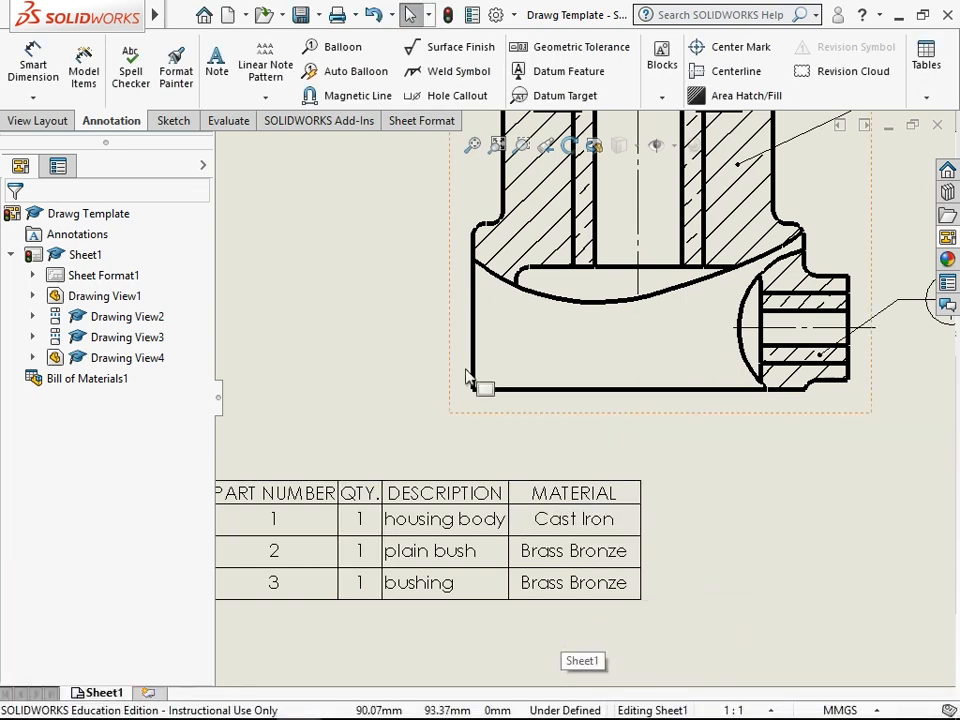
Dimension the overall height of the sectioned front view, from its base edge to its top edge.
click(495, 143)
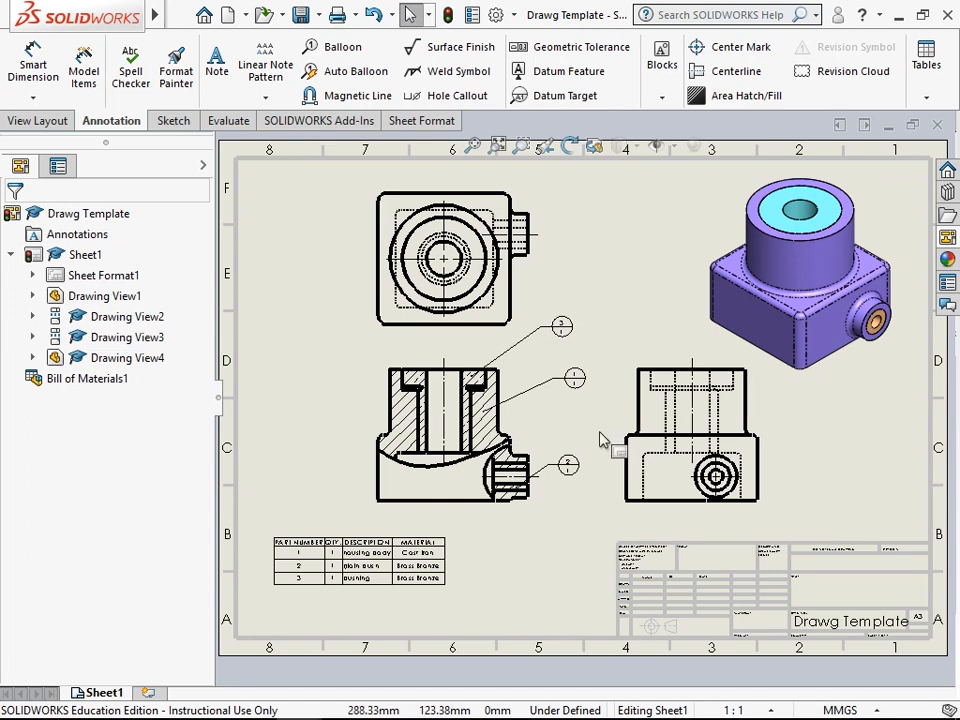
click(173, 122)
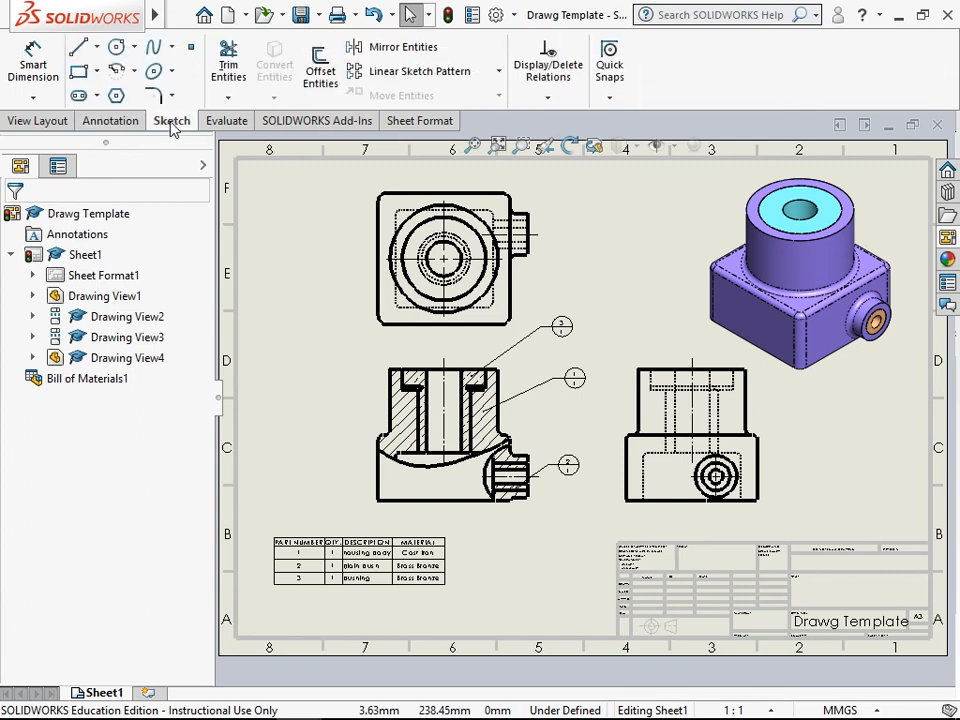
click(33, 62)
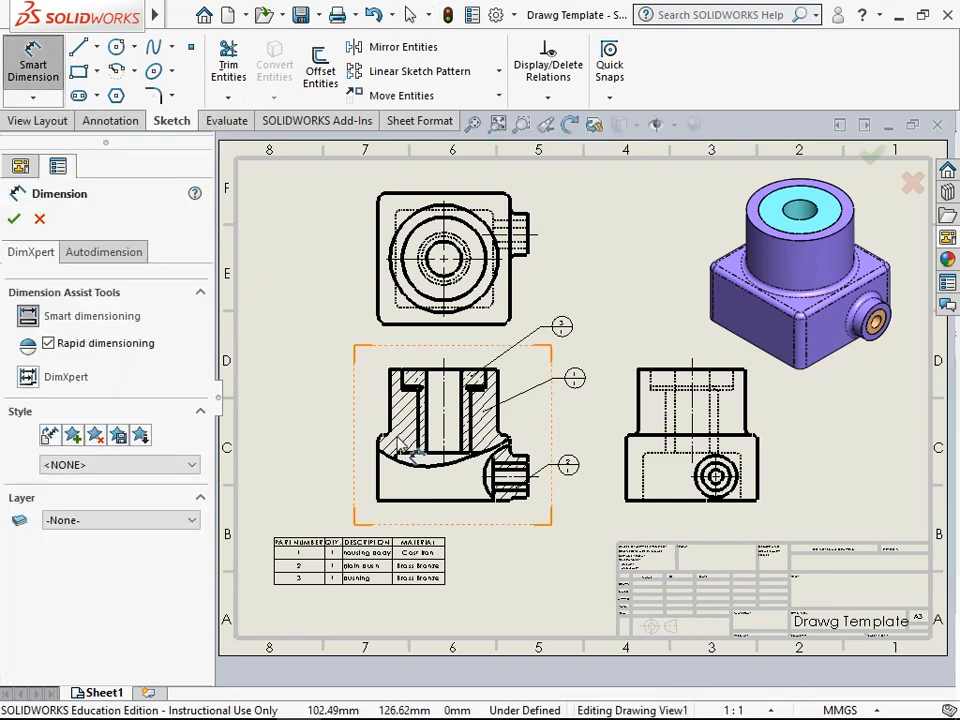
click(416, 502)
scroll(377, 378, down, 4)
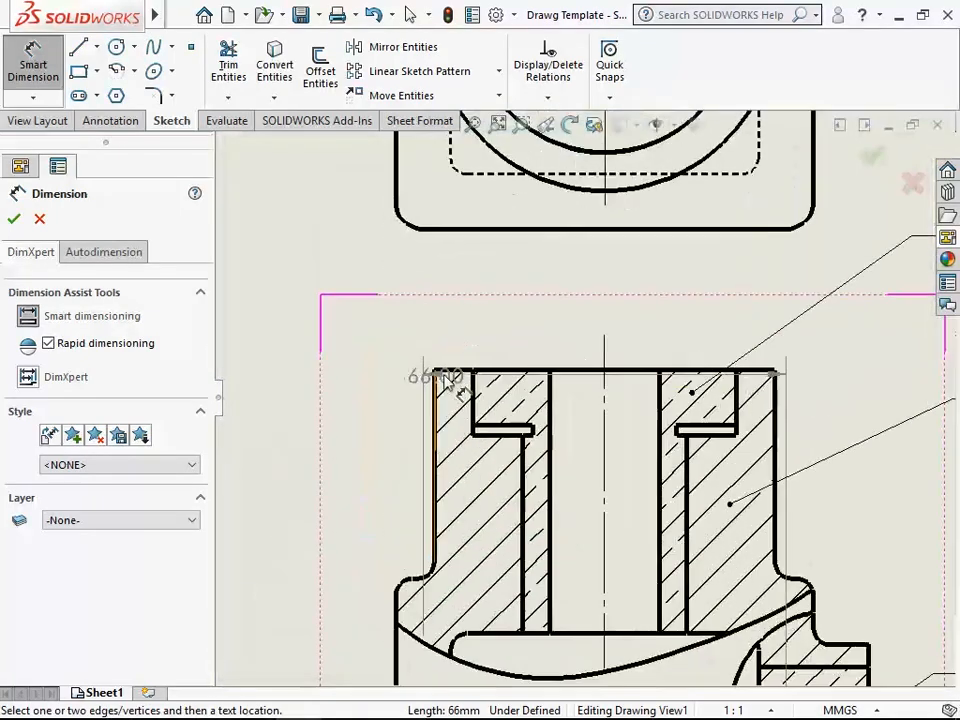
click(452, 374)
scroll(377, 480, up, 3)
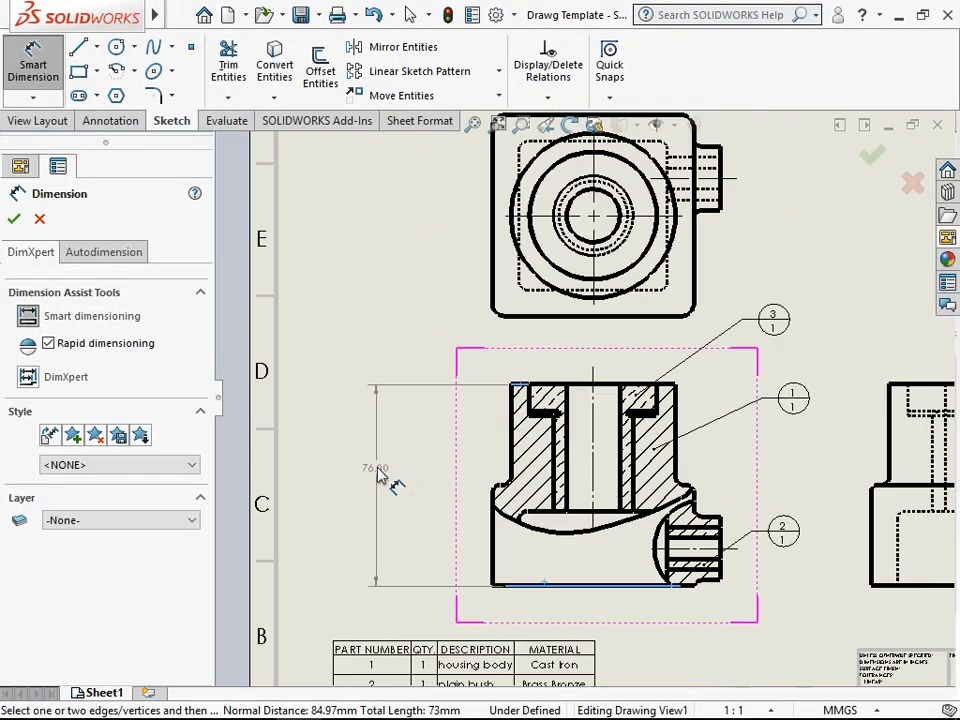
click(450, 480)
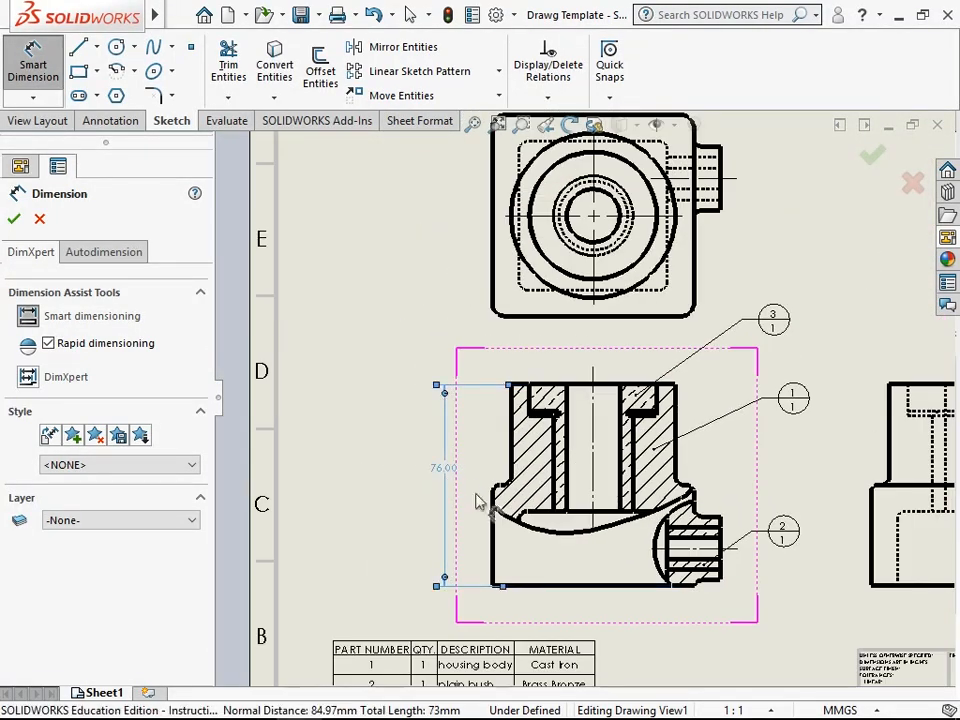
Dimension the overall width of the front view, from the body's outer wall to the side boss's end face, below the view.
scroll(568, 525, down, 5)
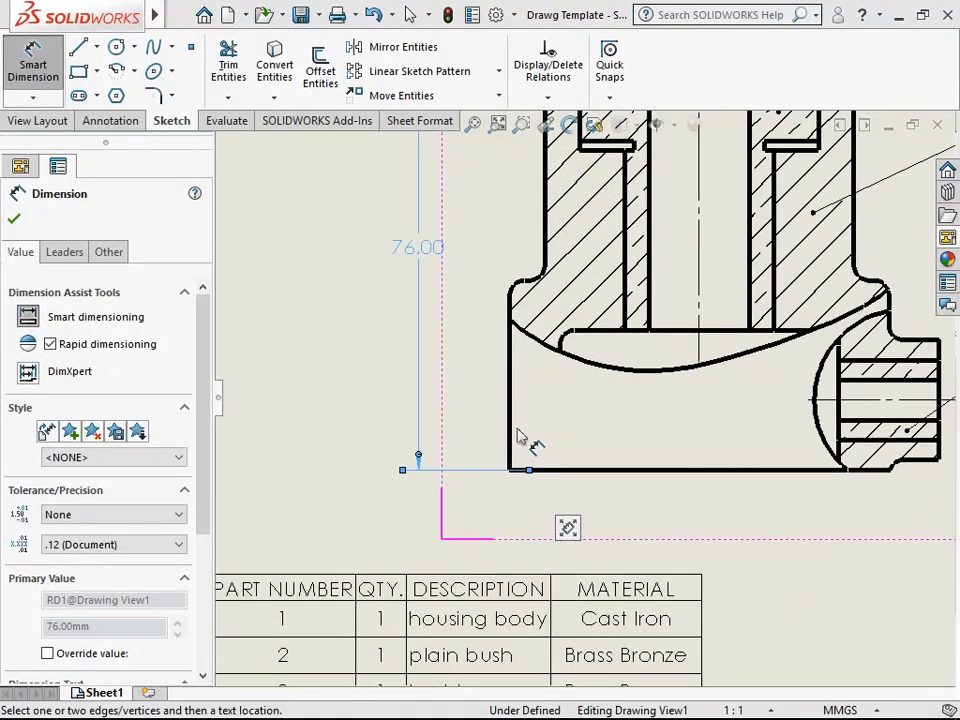
click(511, 310)
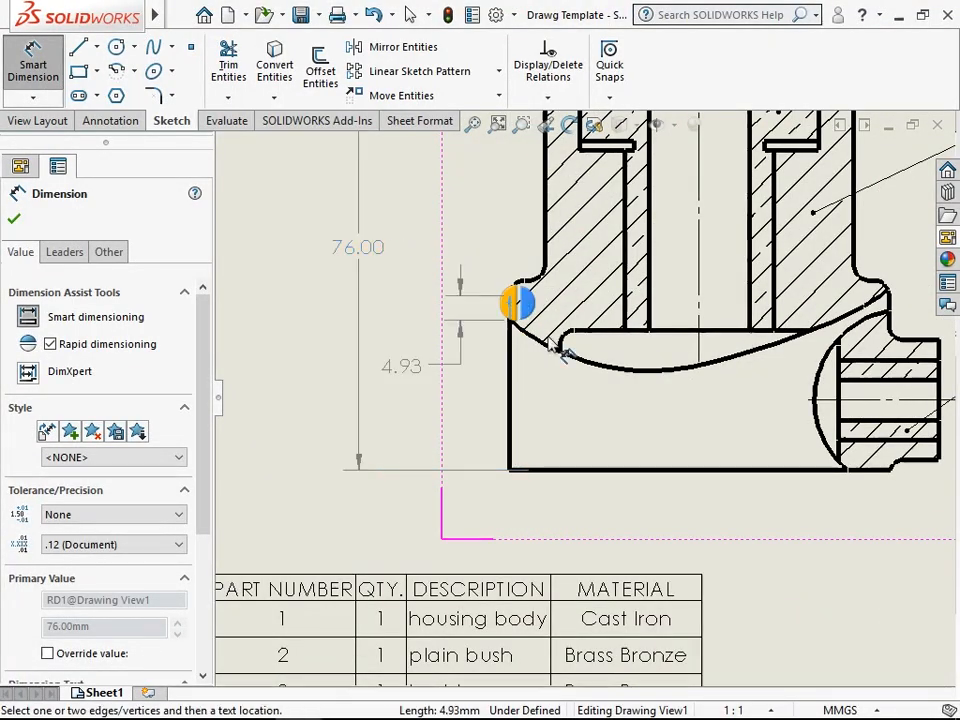
scroll(724, 476, up, 4)
scroll(735, 403, down, 4)
scroll(720, 400, down, 2)
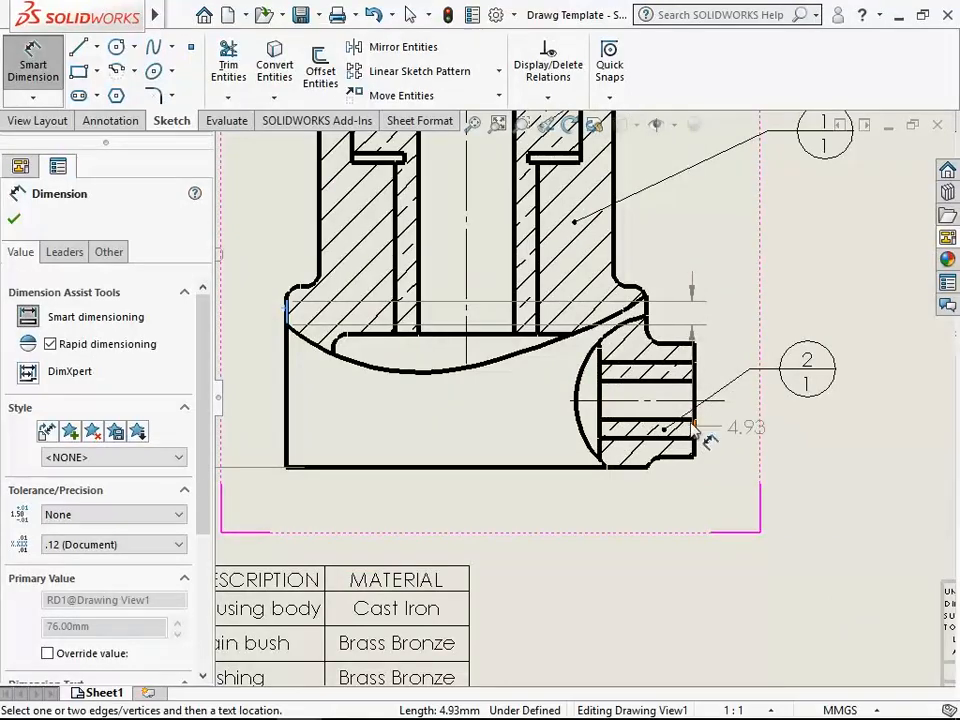
click(699, 412)
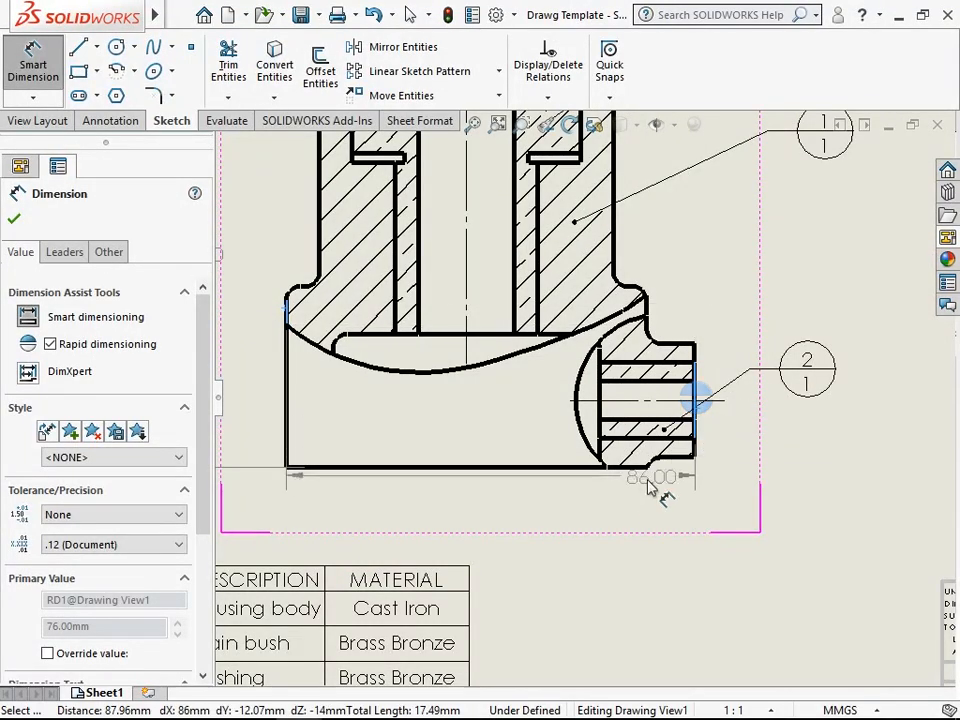
click(490, 510)
Dimension the square body's depth in the top view between its two horizontal outer edges.
scroll(550, 400, up, 3)
scroll(500, 232, up, 3)
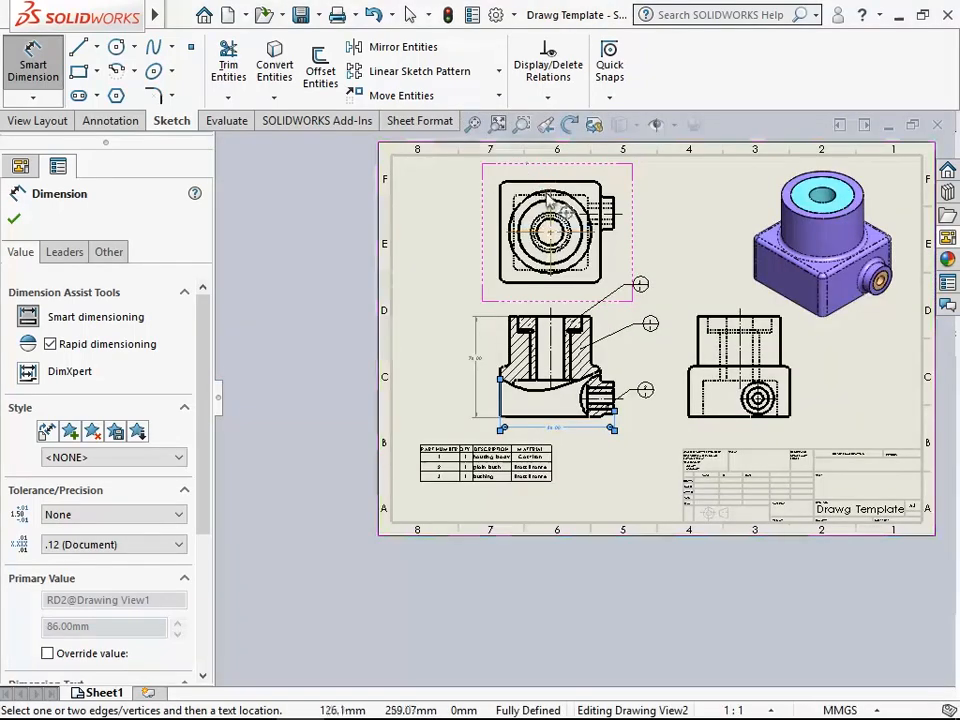
scroll(545, 210, down, 5)
click(519, 240)
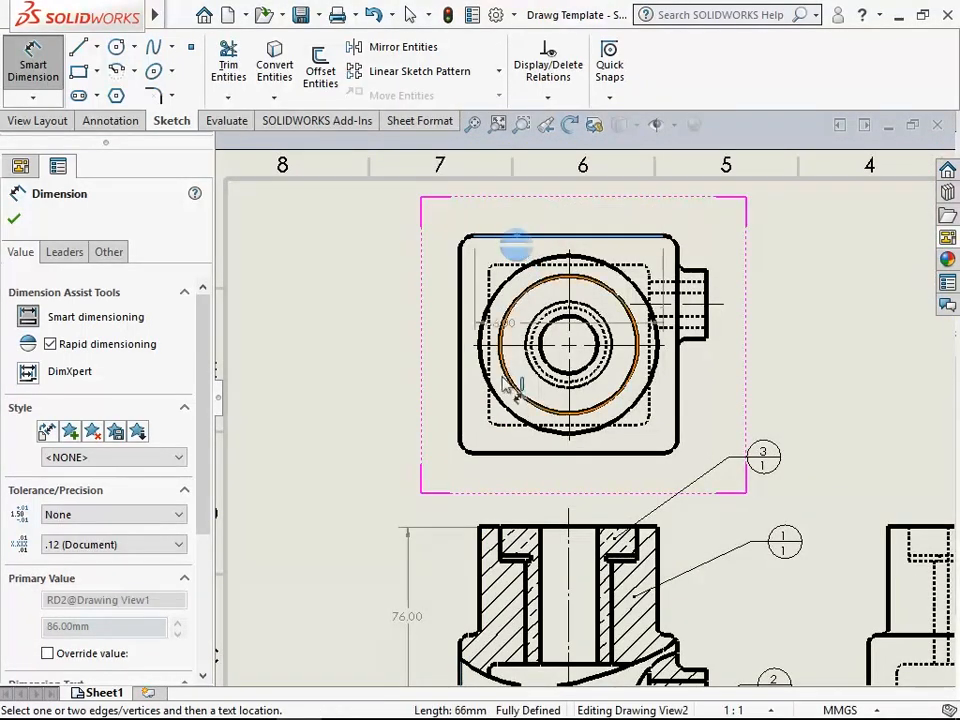
click(510, 454)
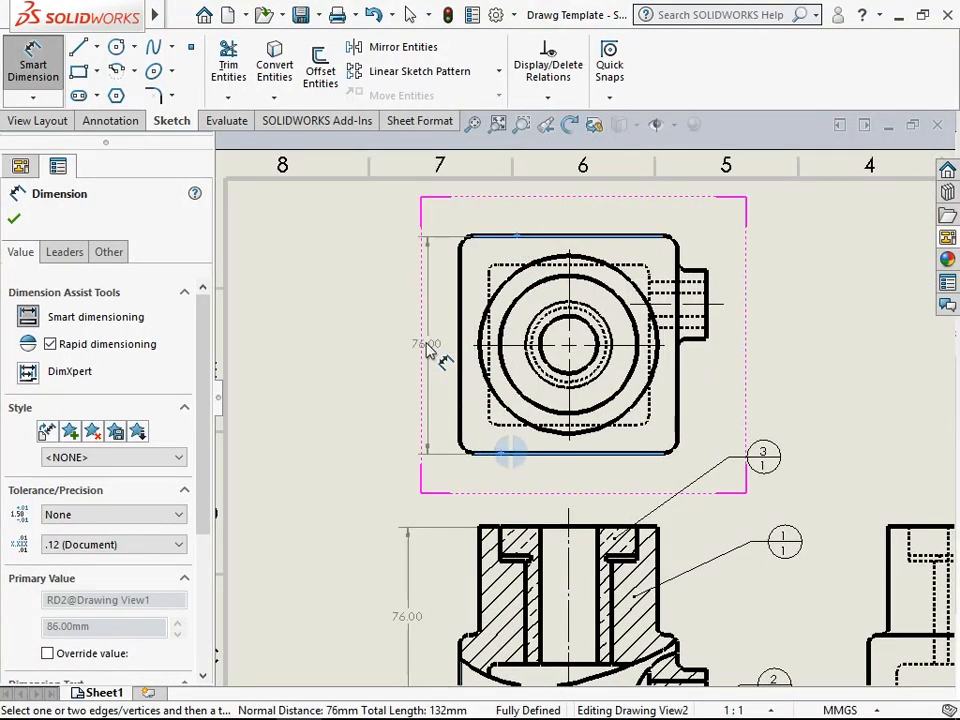
click(414, 343)
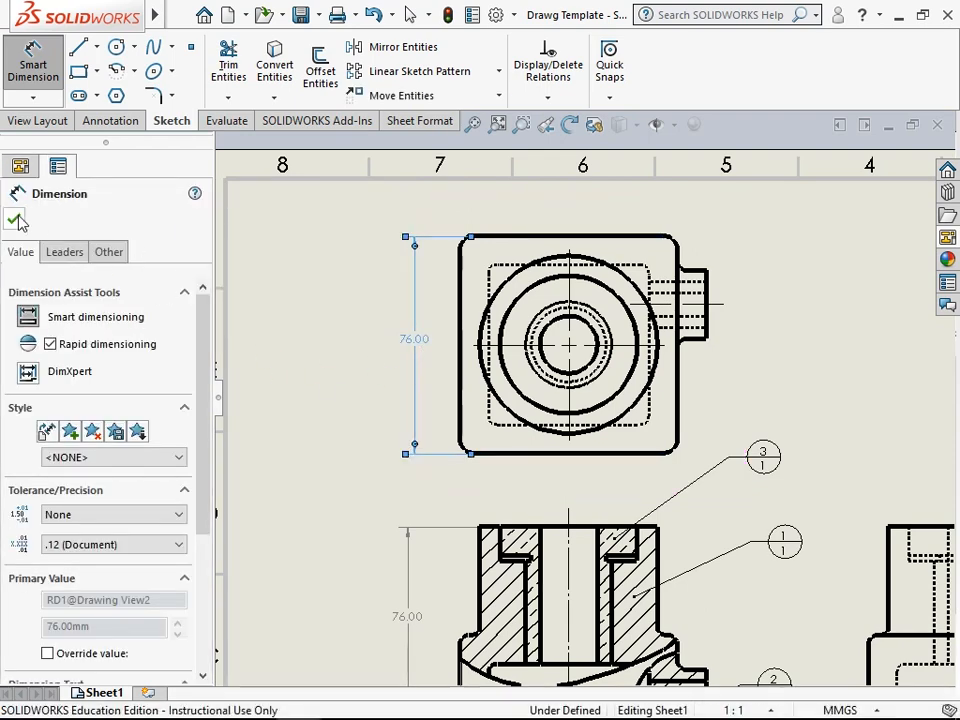
click(16, 220)
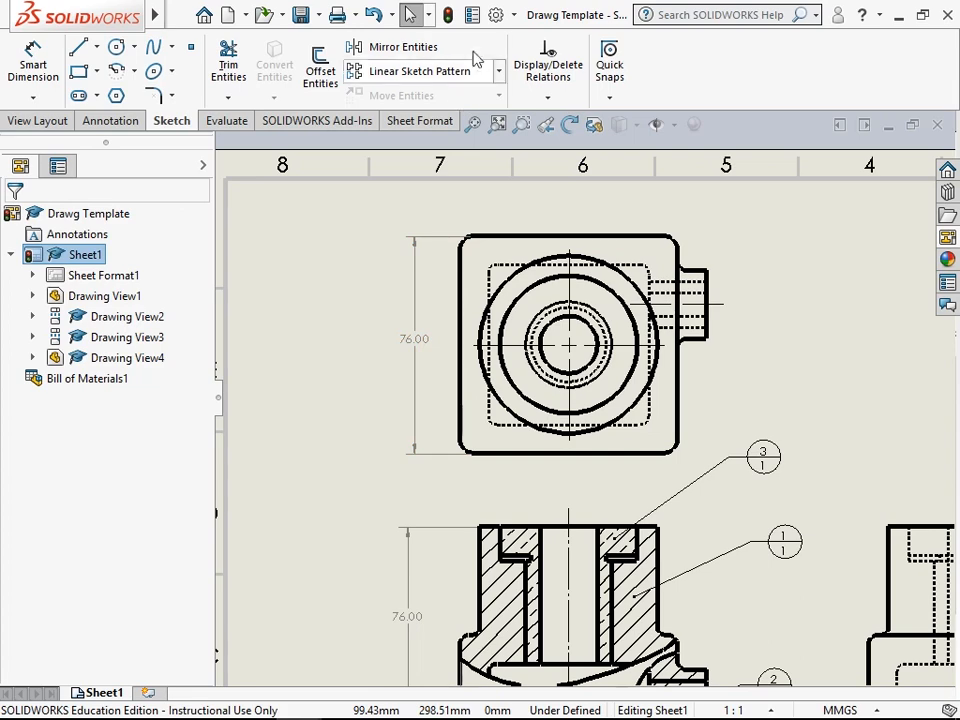
Set the primary precision of the document's dimensions to None so they show no decimals.
click(495, 14)
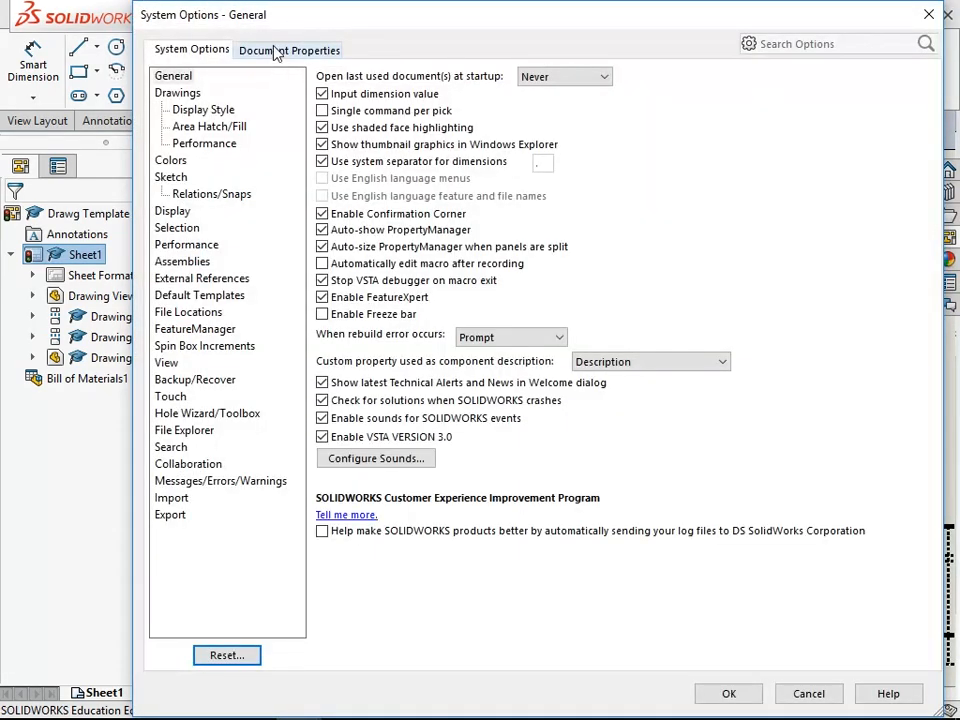
click(277, 51)
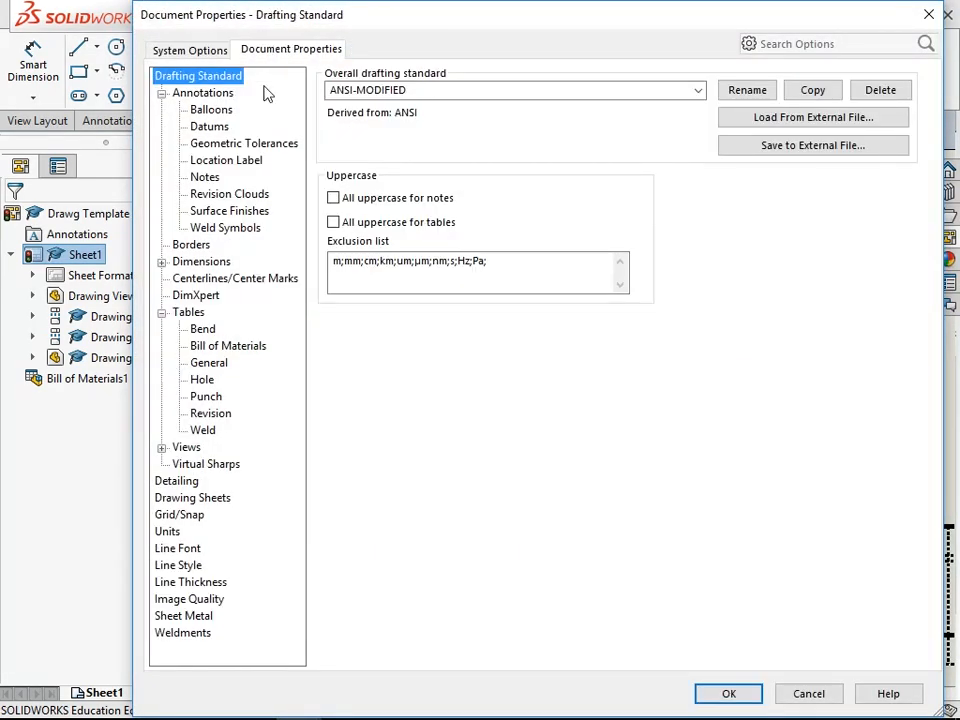
click(205, 262)
click(405, 249)
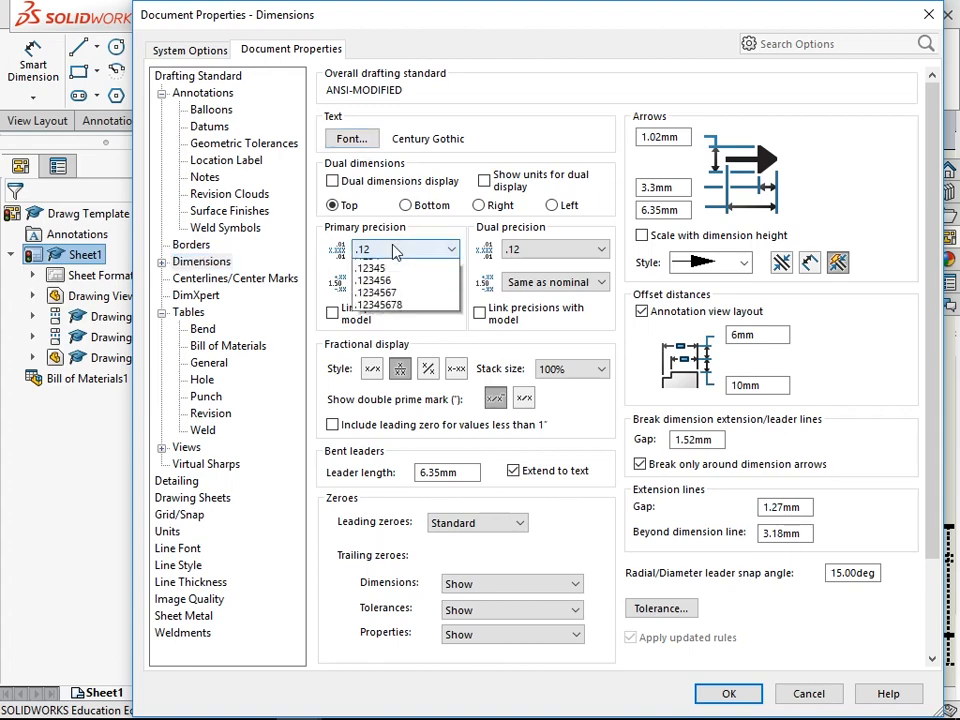
click(407, 267)
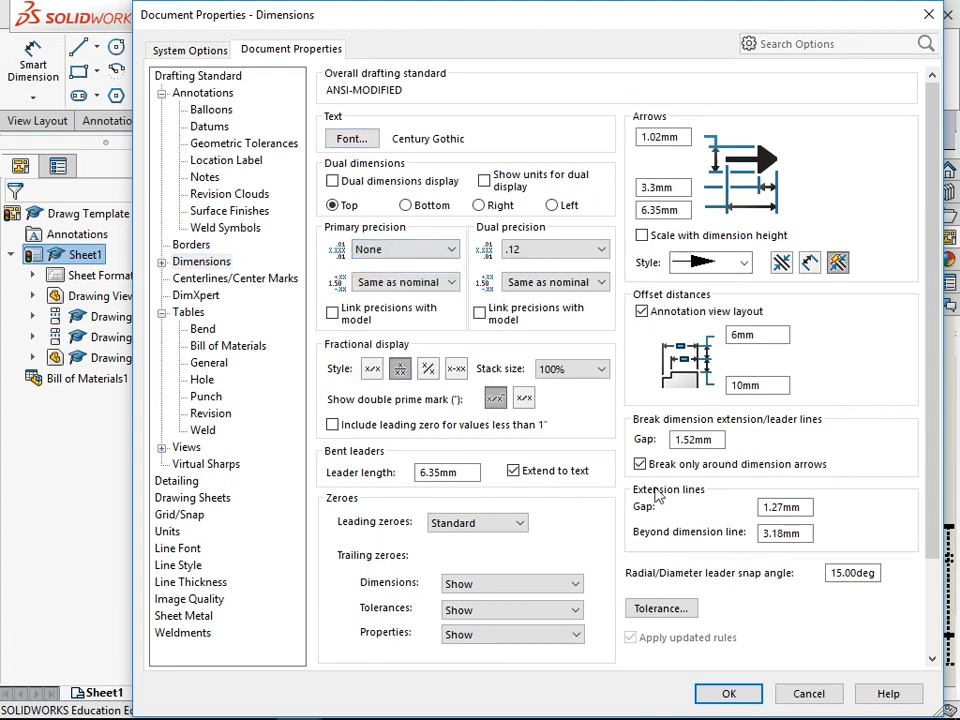
click(729, 694)
scroll(785, 643, up, 3)
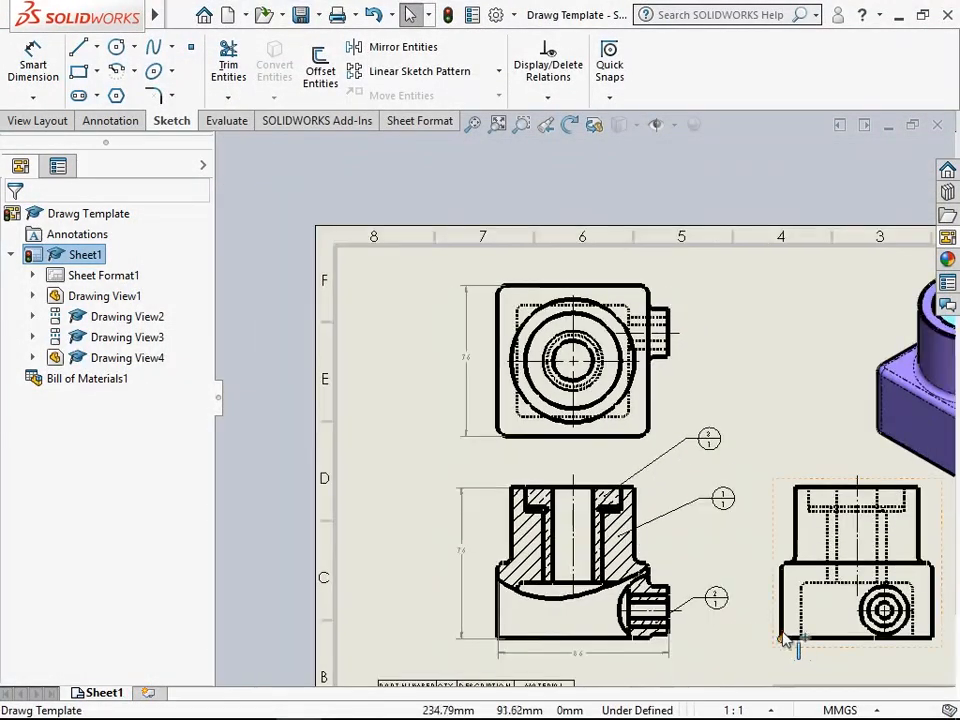
scroll(600, 430, up, 1)
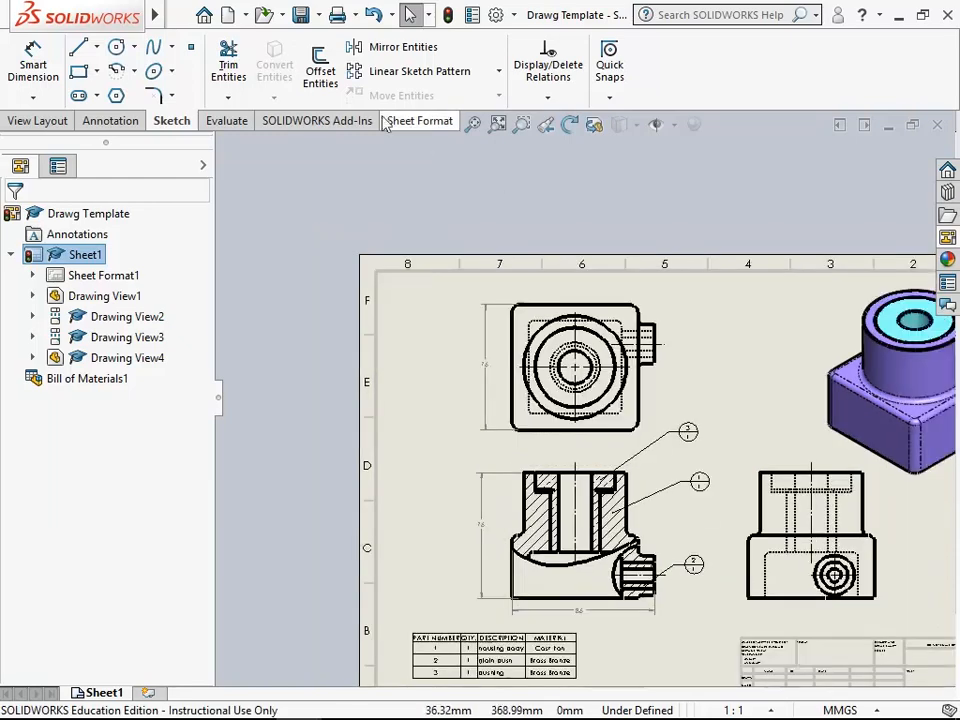
click(474, 123)
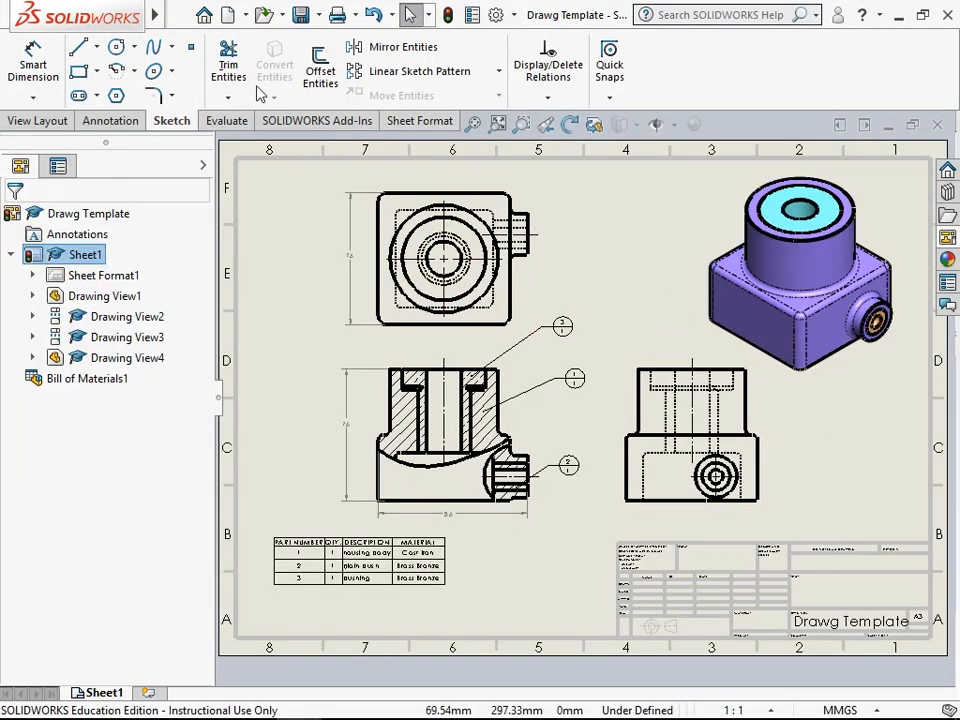
Show the Layer toolbar.
mouse_move(152, 15)
click(246, 16)
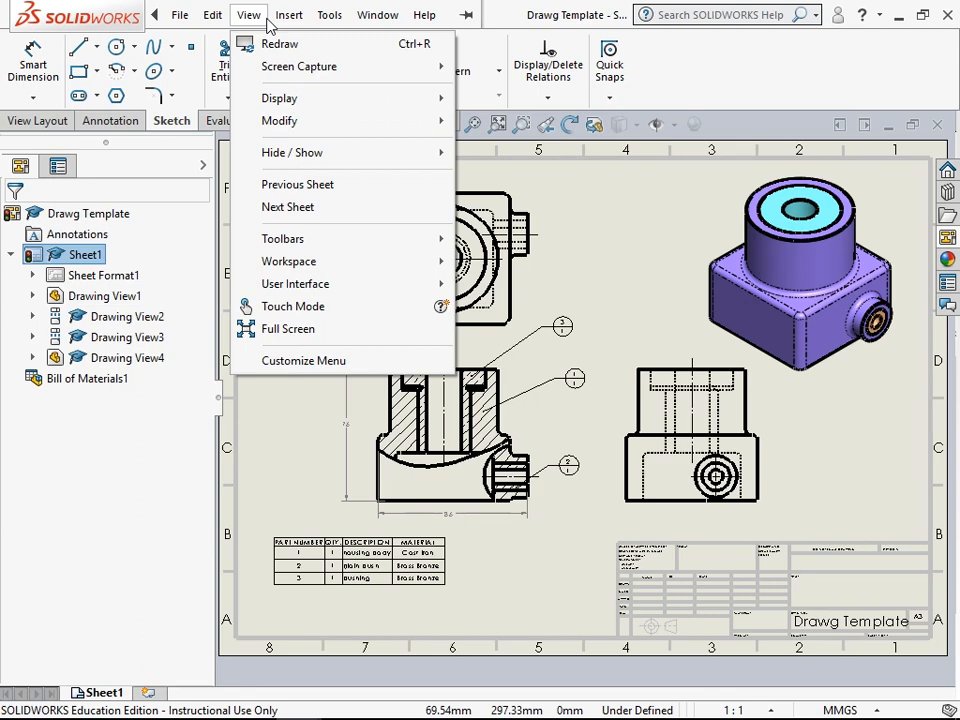
mouse_move(278, 23)
mouse_move(248, 15)
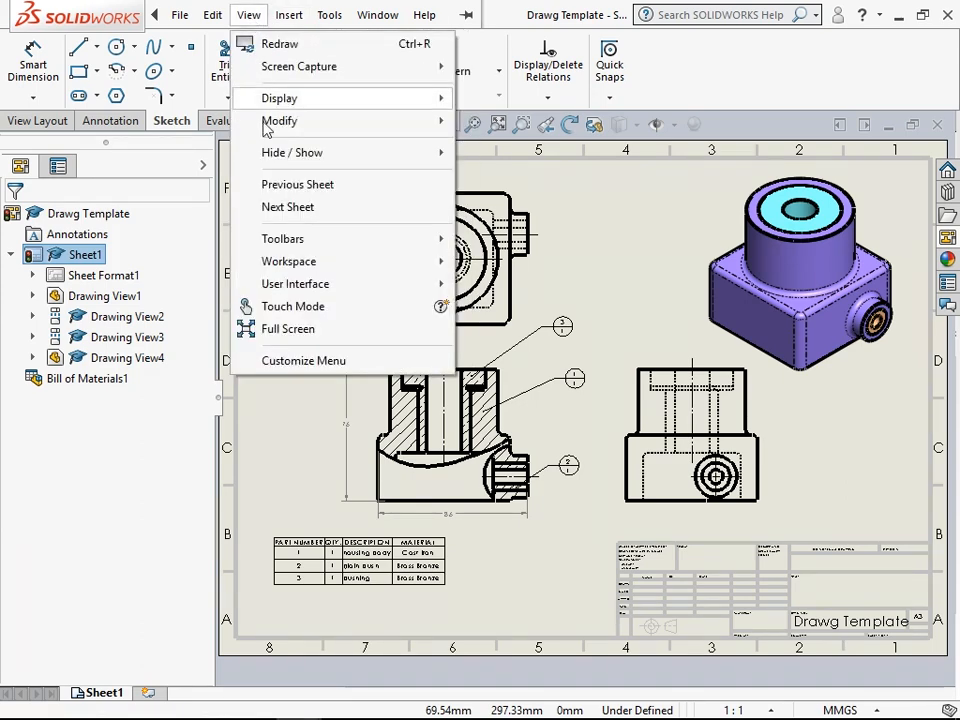
mouse_move(320, 241)
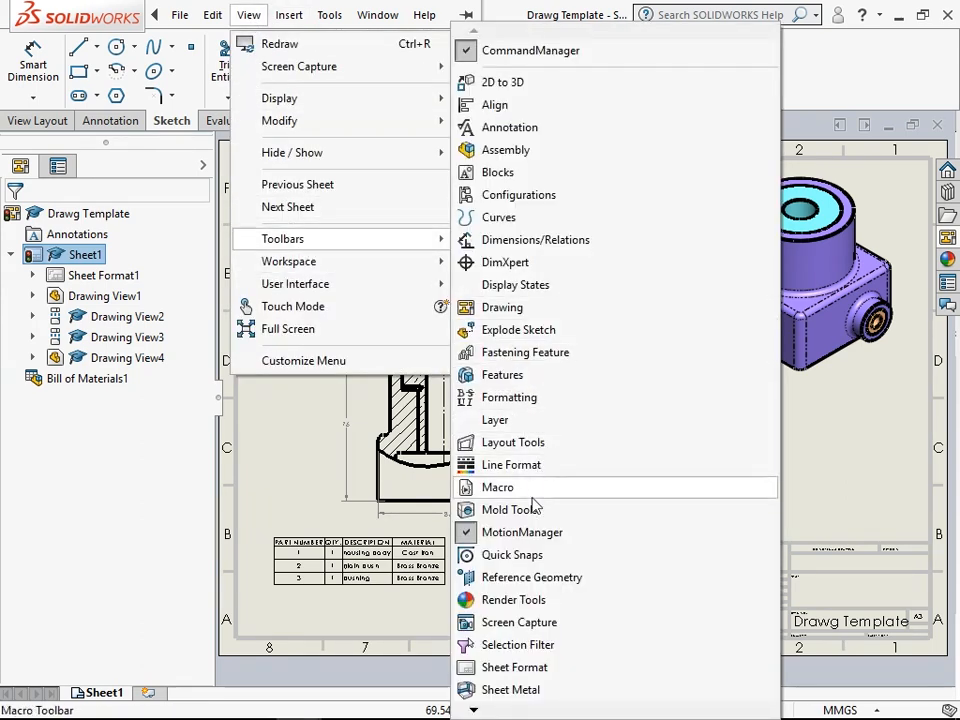
click(505, 420)
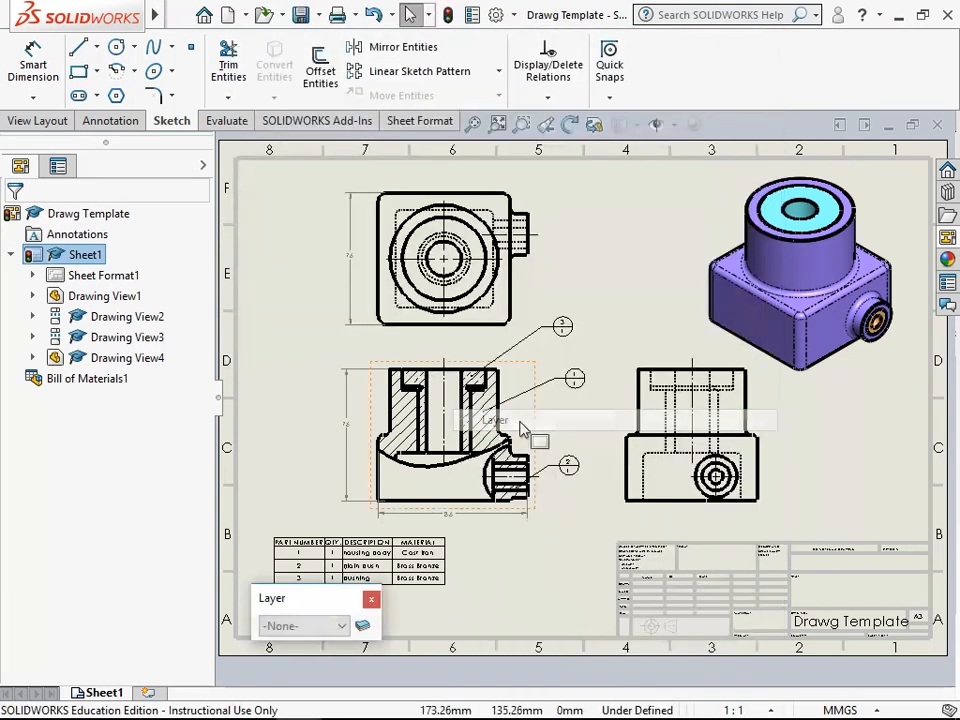
Create a layer named DIMENSION with red as its color.
click(362, 626)
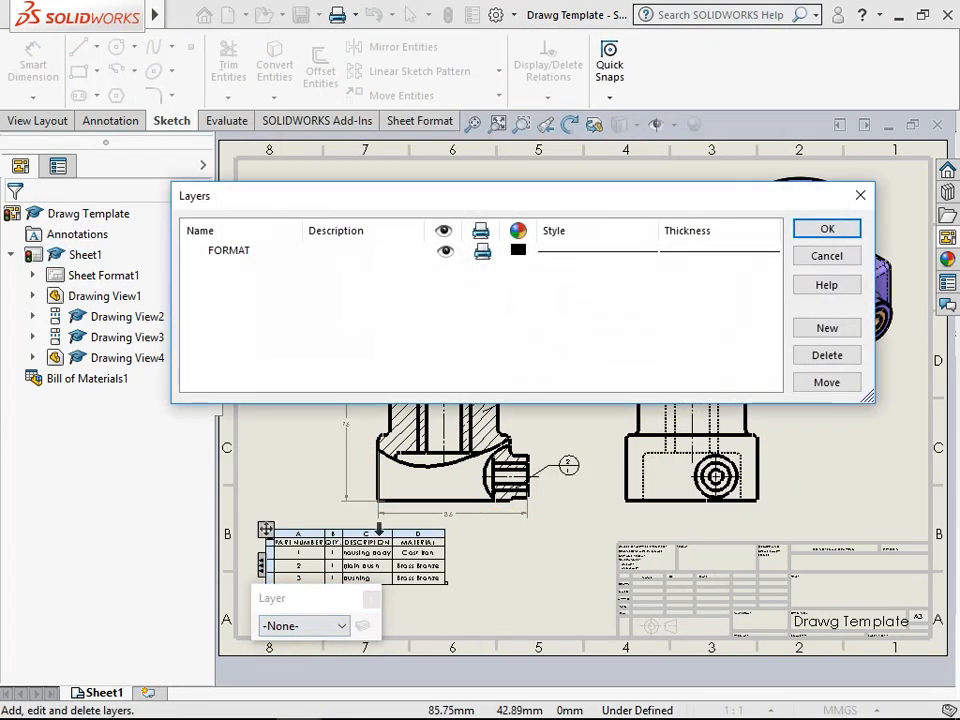
click(826, 330)
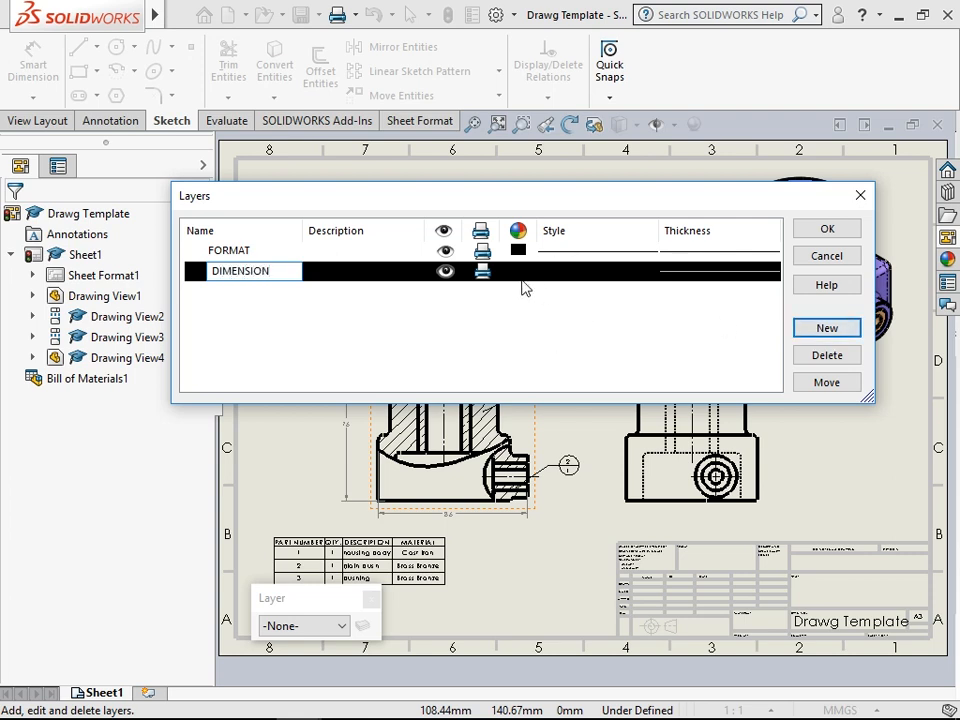
click(519, 274)
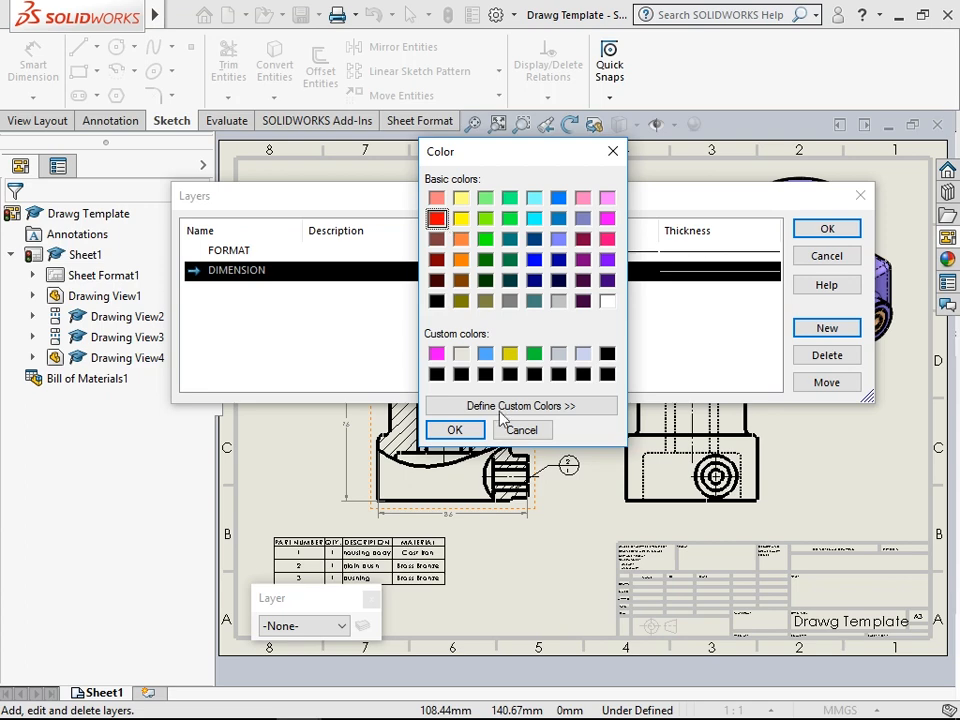
click(454, 430)
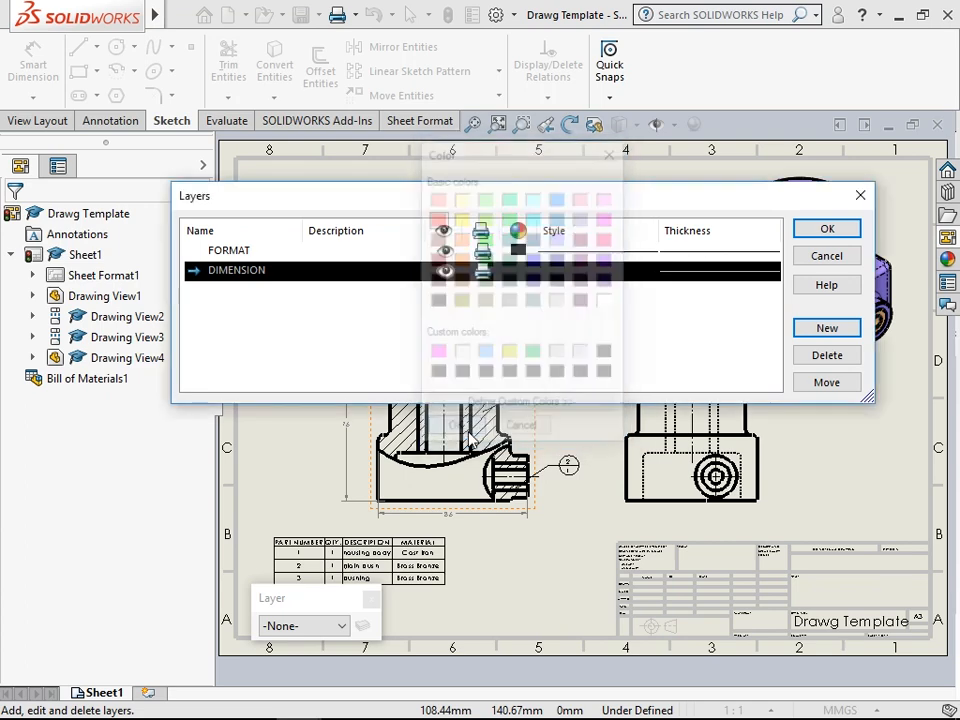
Create a layer named BALOON with blue as its color and accept the layer list.
click(827, 331)
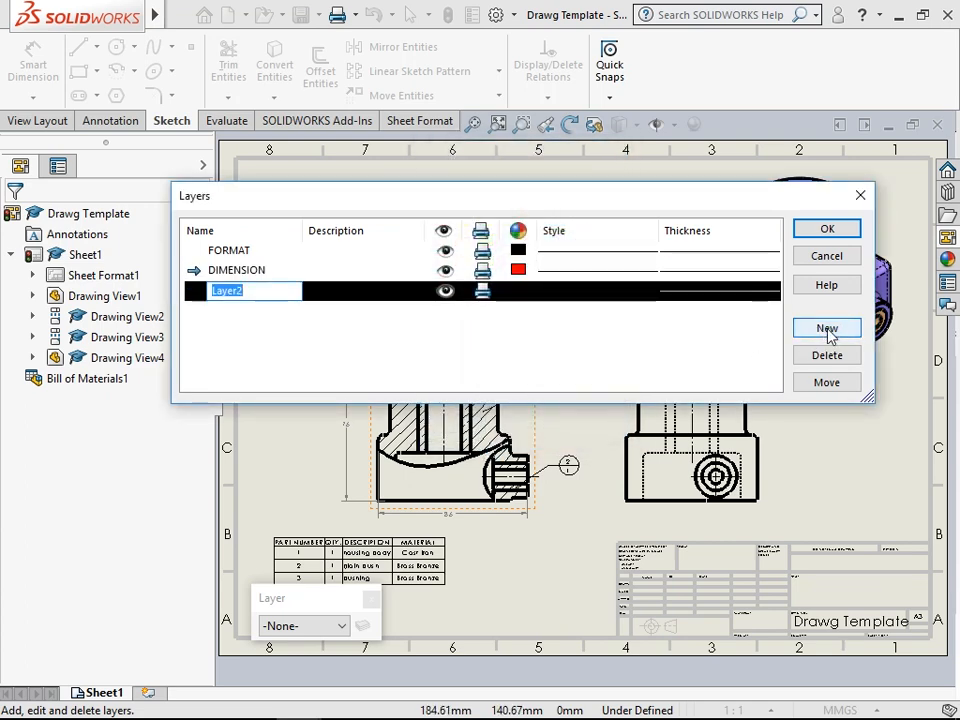
text(BALOON)
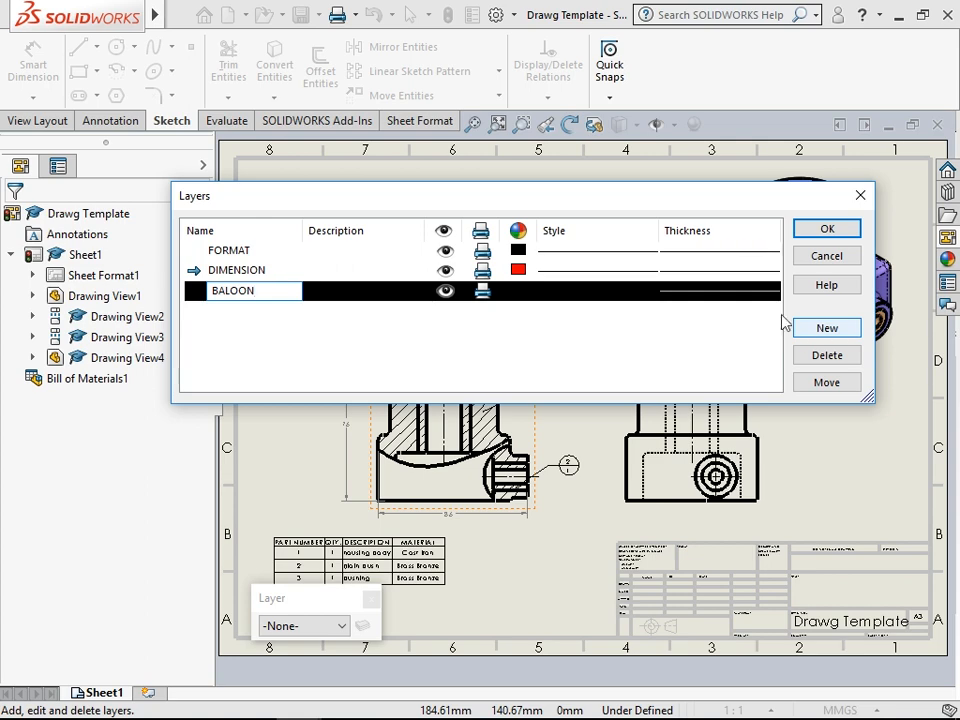
click(518, 290)
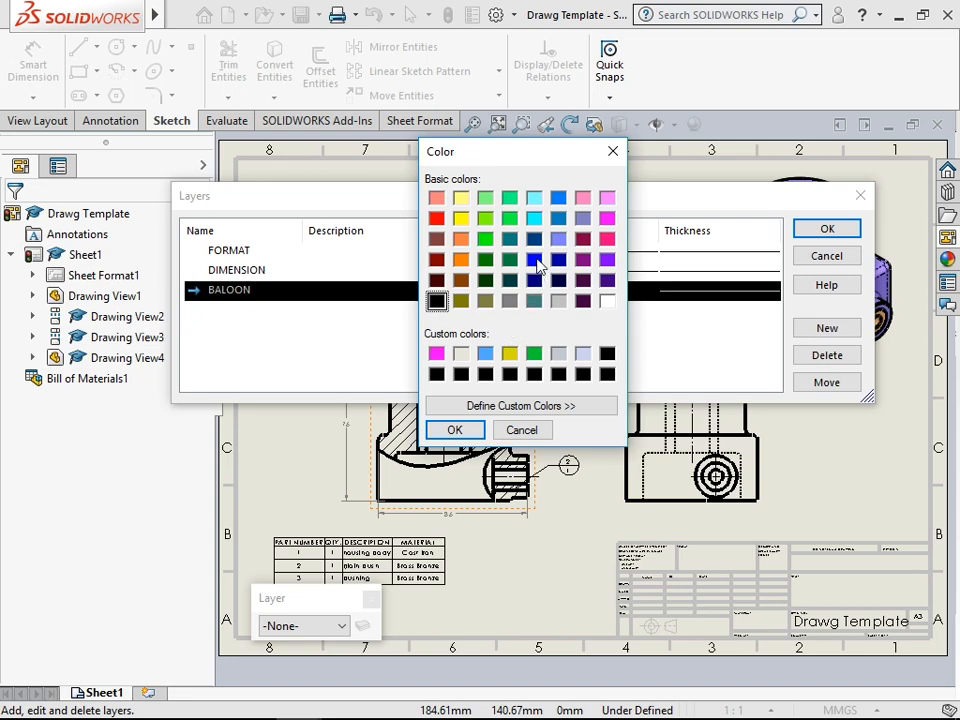
click(462, 429)
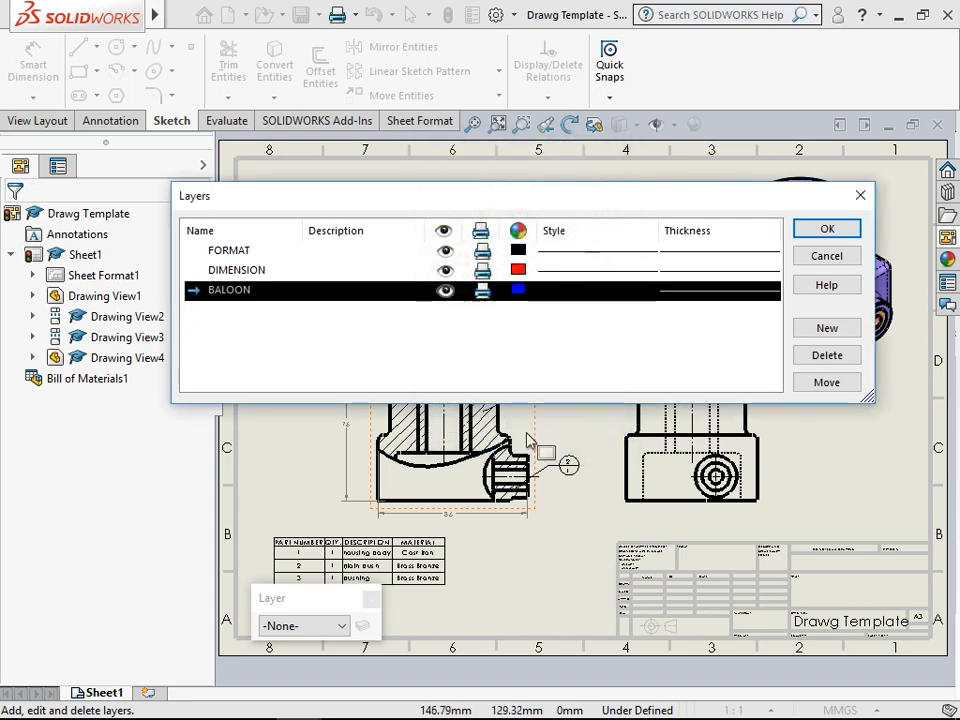
click(826, 229)
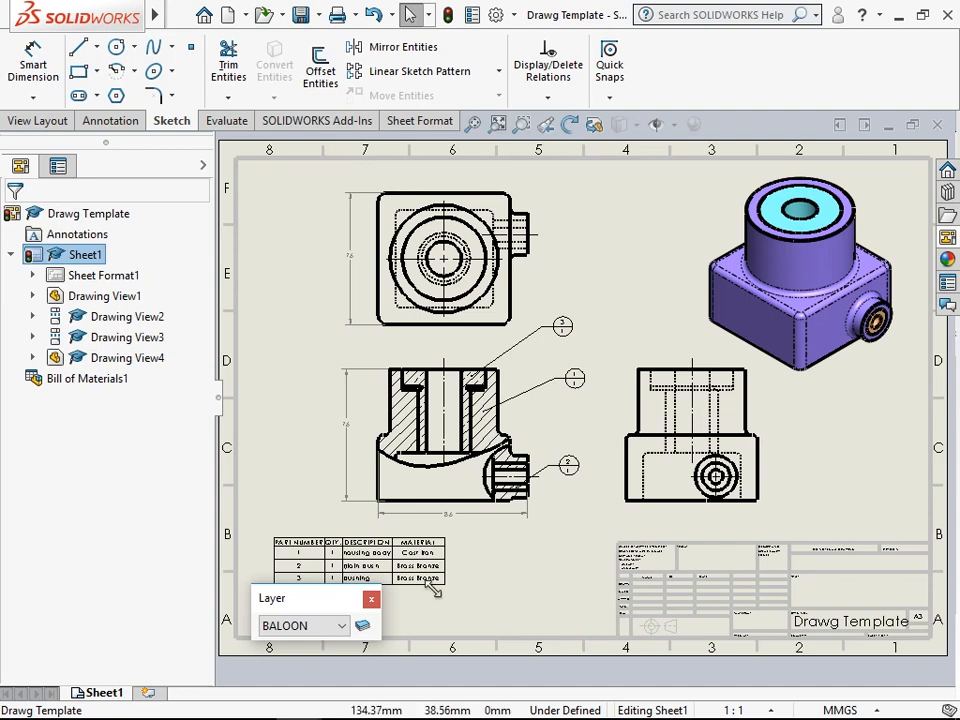
Assign the two height dimensions and the width dimension of the top and front views to the DIMENSION layer.
click(485, 514)
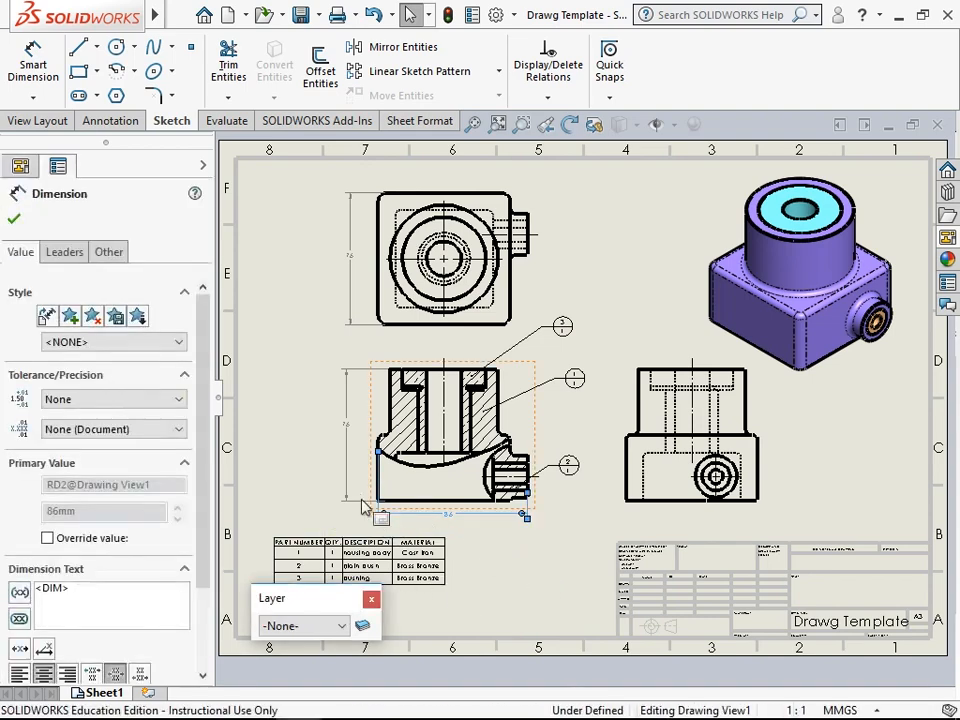
ctrl+click(346, 450)
ctrl+click(348, 310)
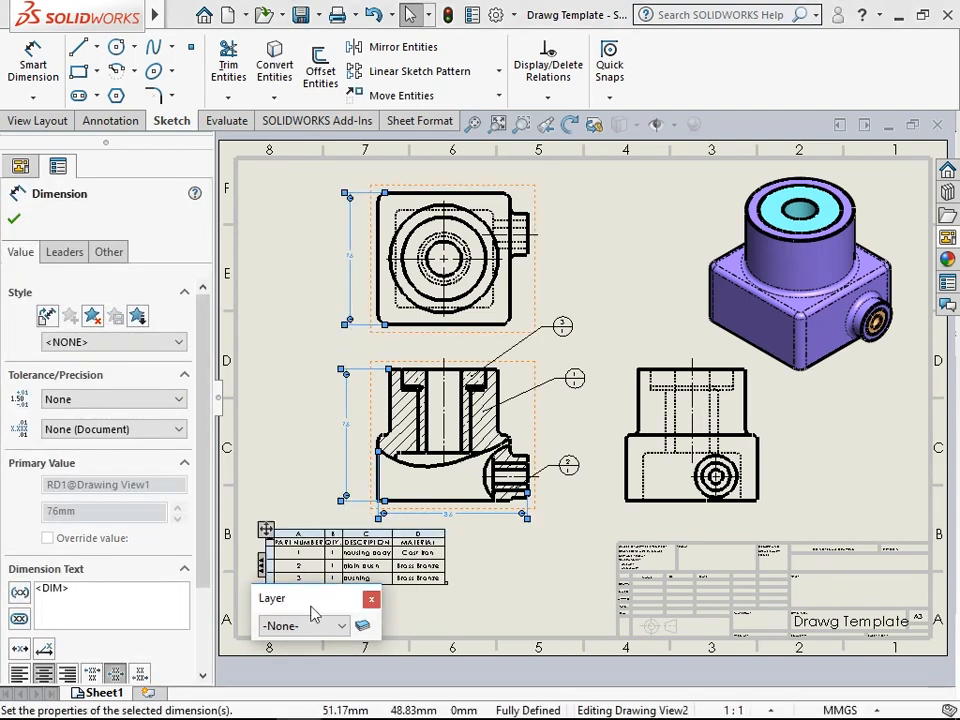
click(325, 632)
click(300, 686)
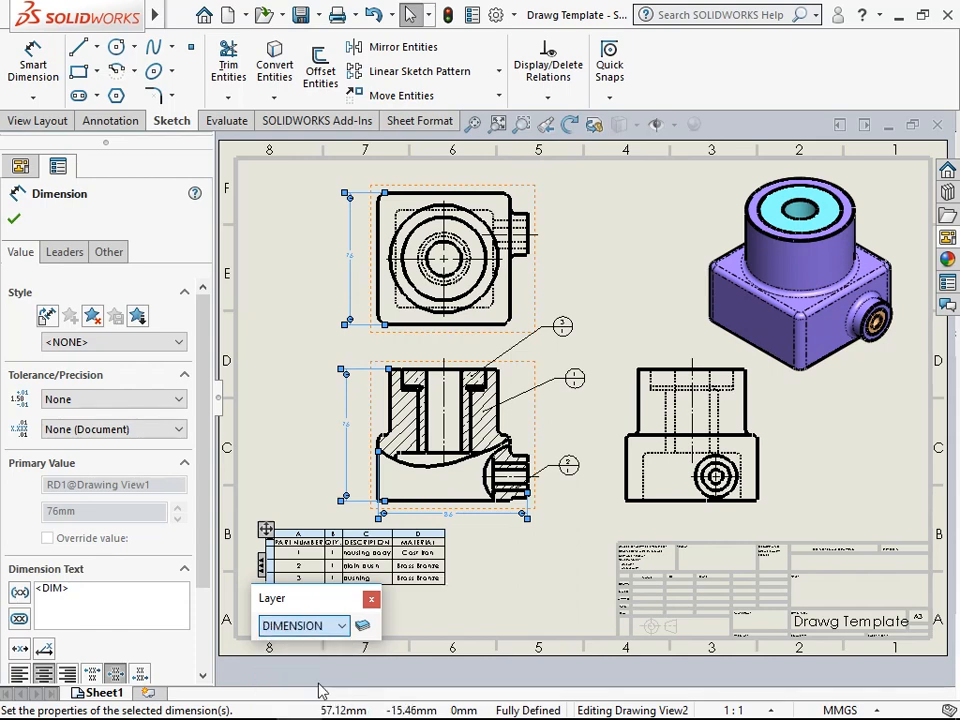
click(289, 455)
Assign the three item balloons of the front sectional view to the BALOON layer and move the Layer toolbar clear of the views.
scroll(540, 450, up, 3)
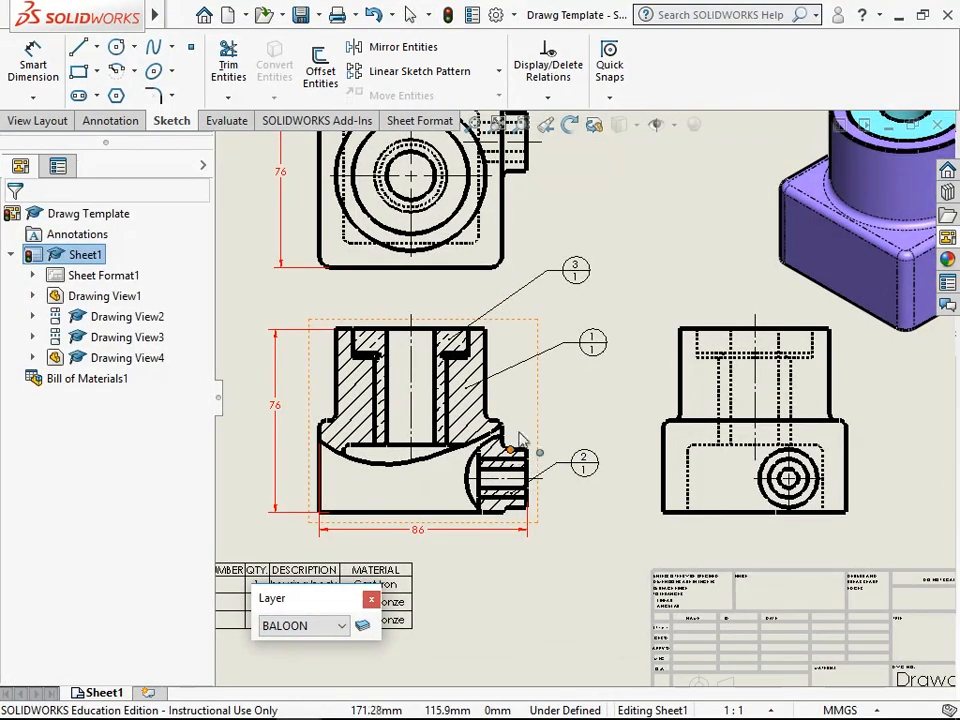
drag(319, 598, 540, 571)
click(577, 463)
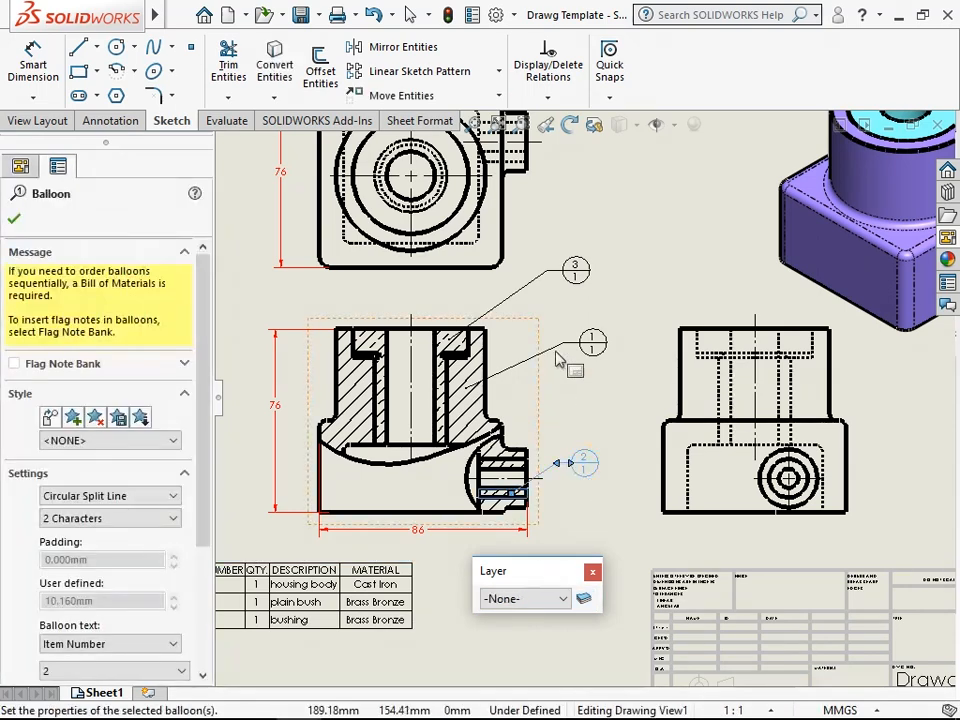
ctrl+click(563, 348)
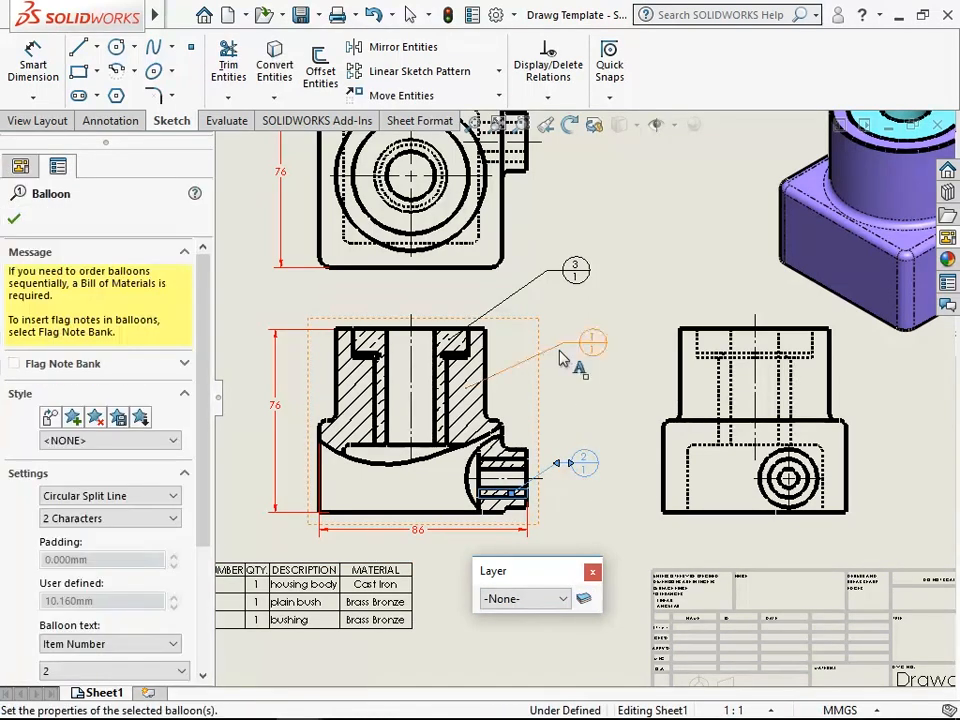
ctrl+click(573, 270)
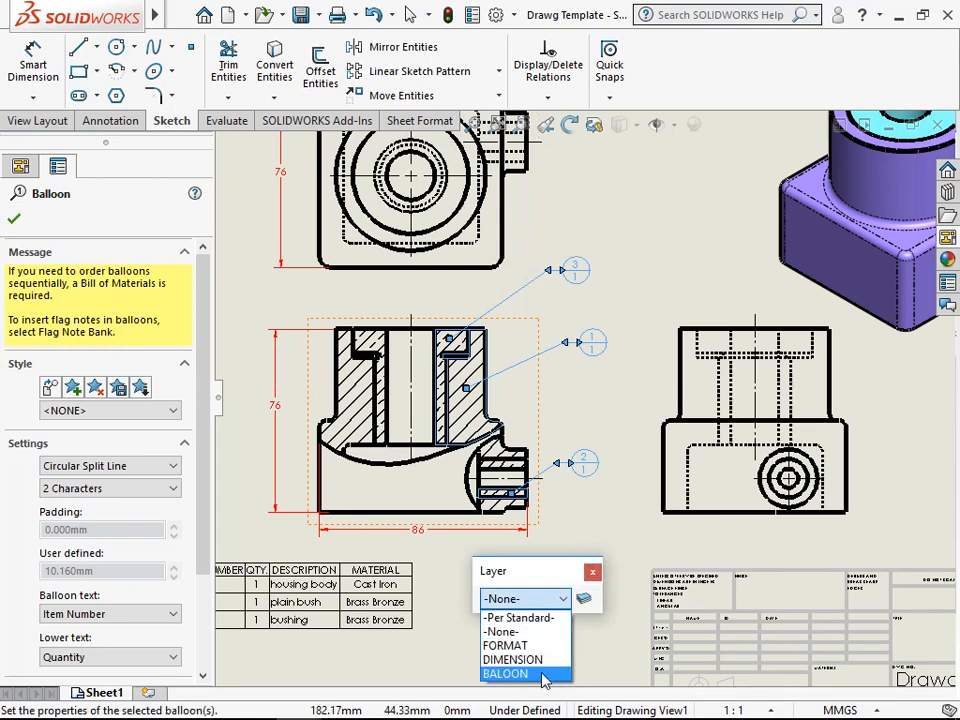
click(545, 675)
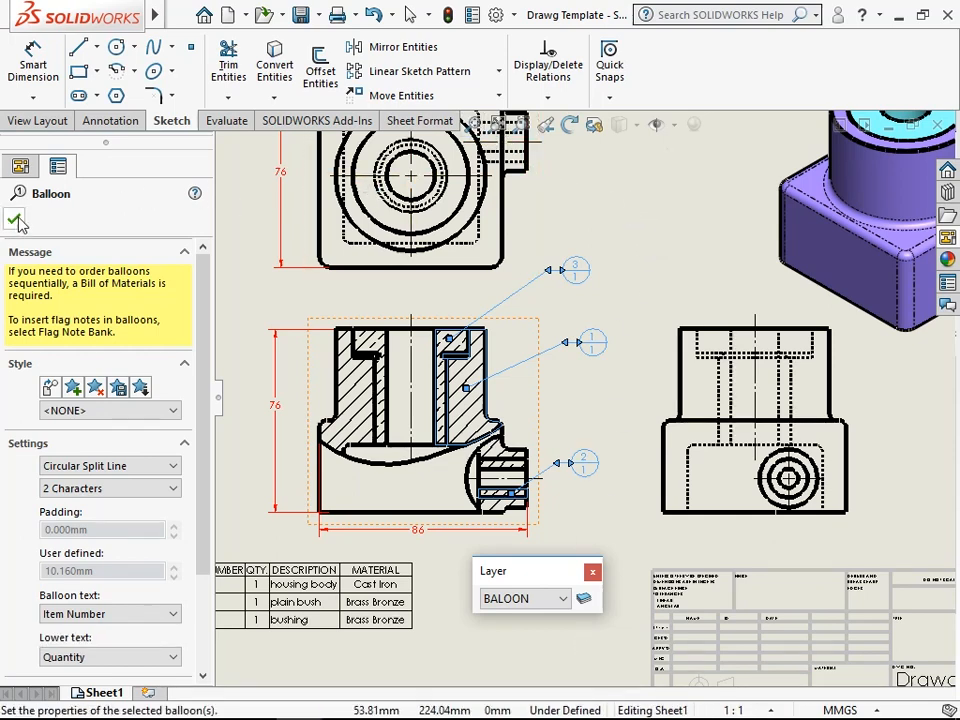
click(475, 125)
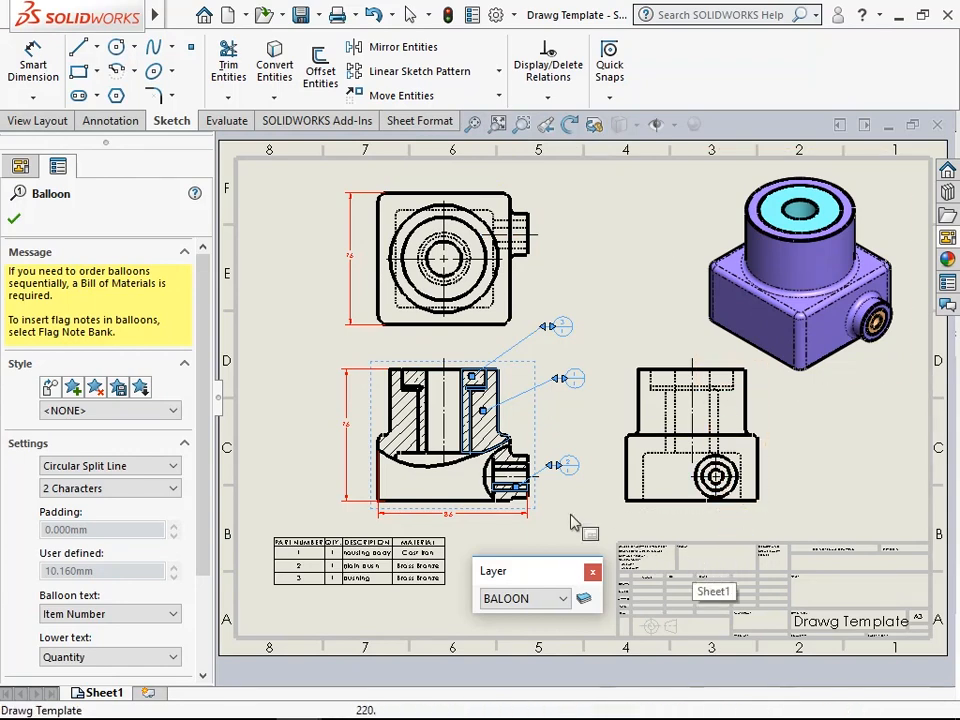
click(14, 218)
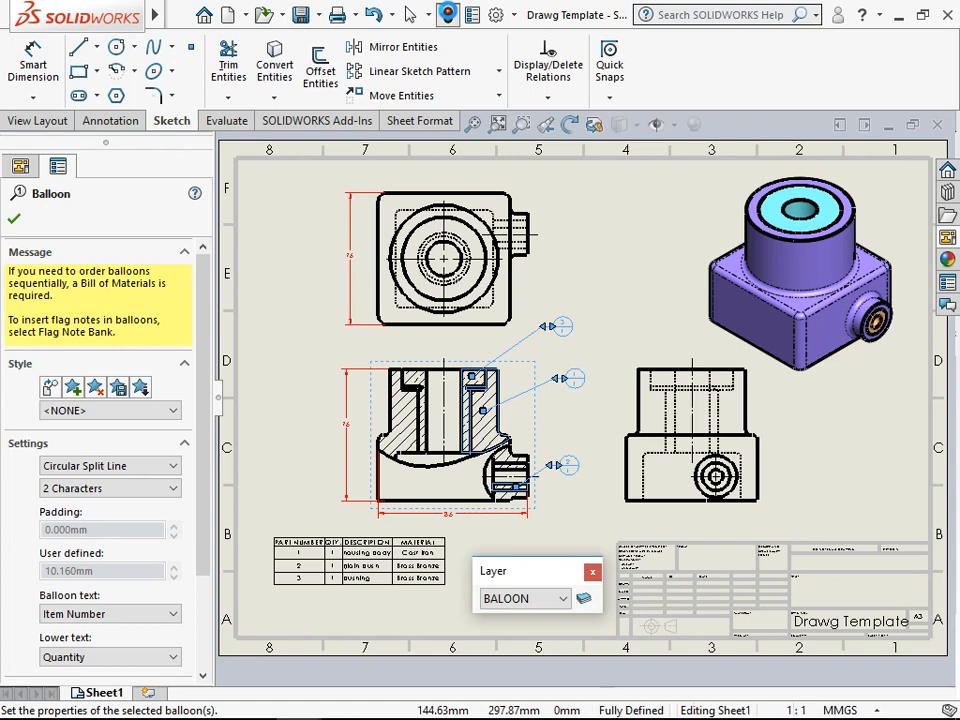
drag(545, 571, 265, 641)
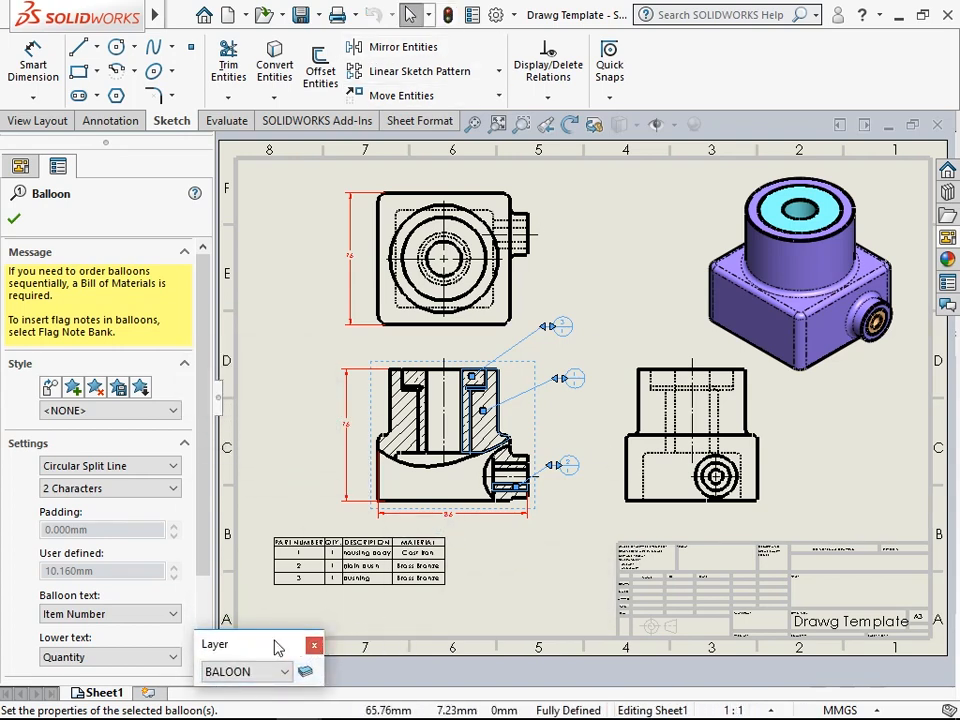
click(505, 596)
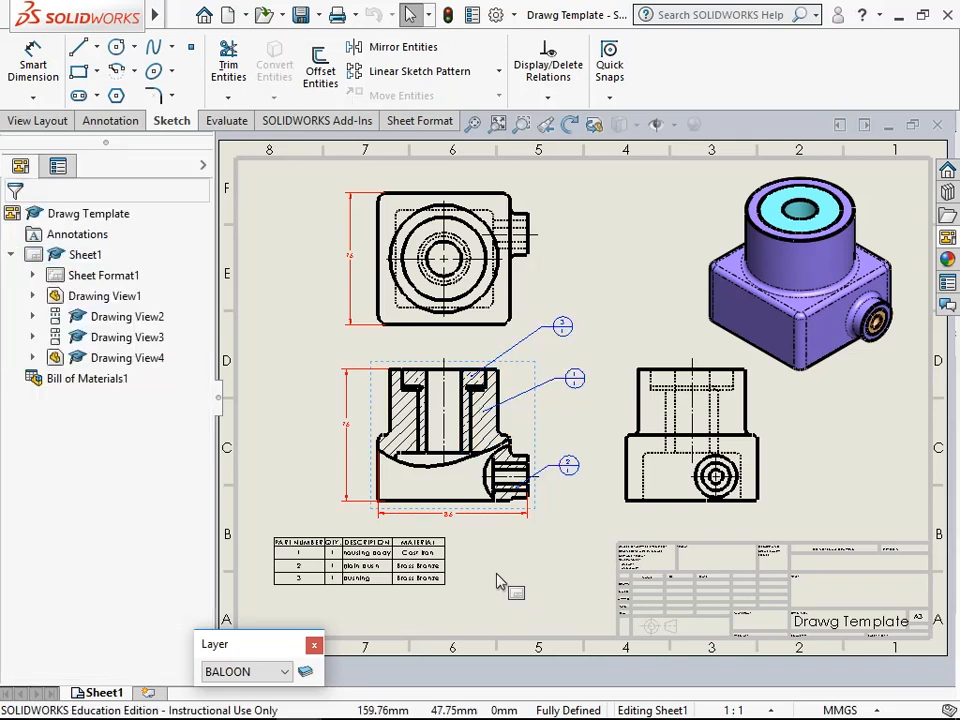